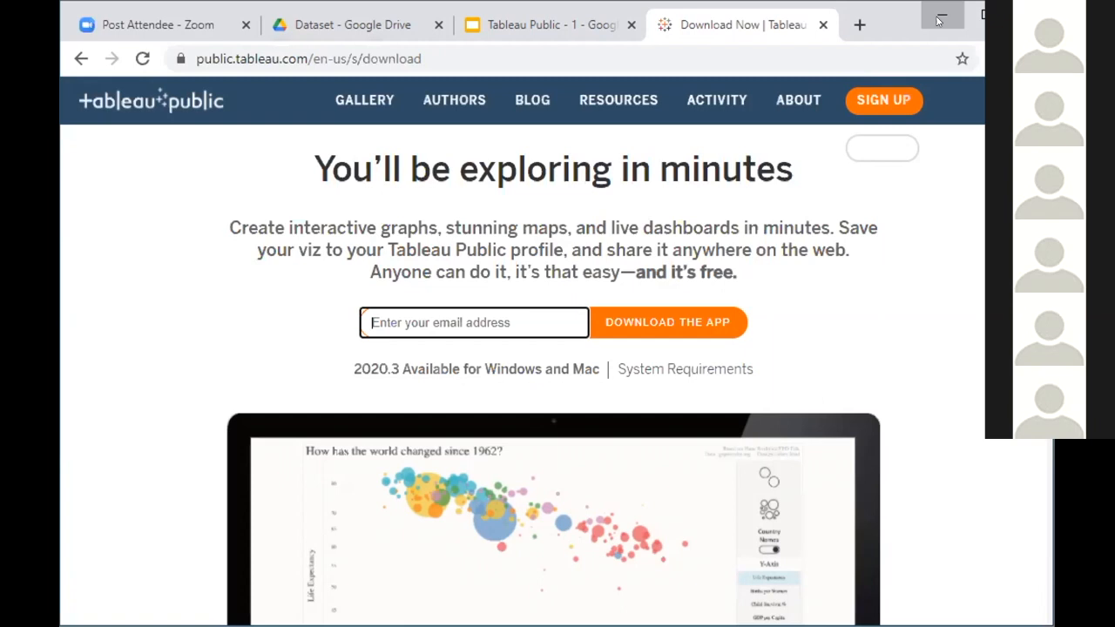
# Switch from the browser to Tableau Public and display the additional server connection options
pyautogui.click(941, 19)
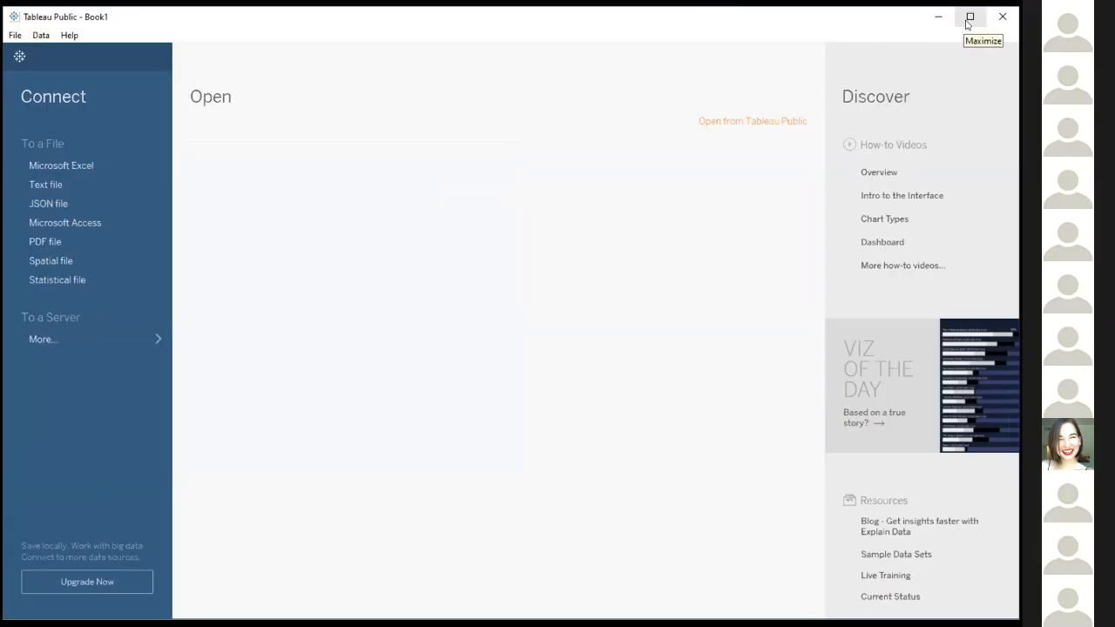
pyautogui.click(969, 18)
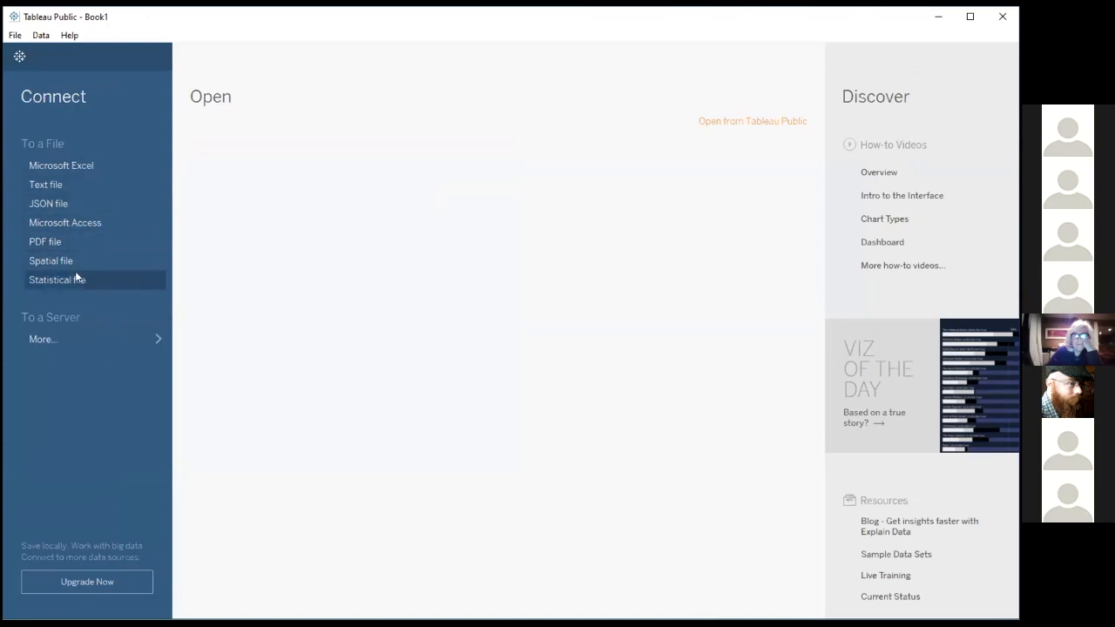
pyautogui.click(75, 339)
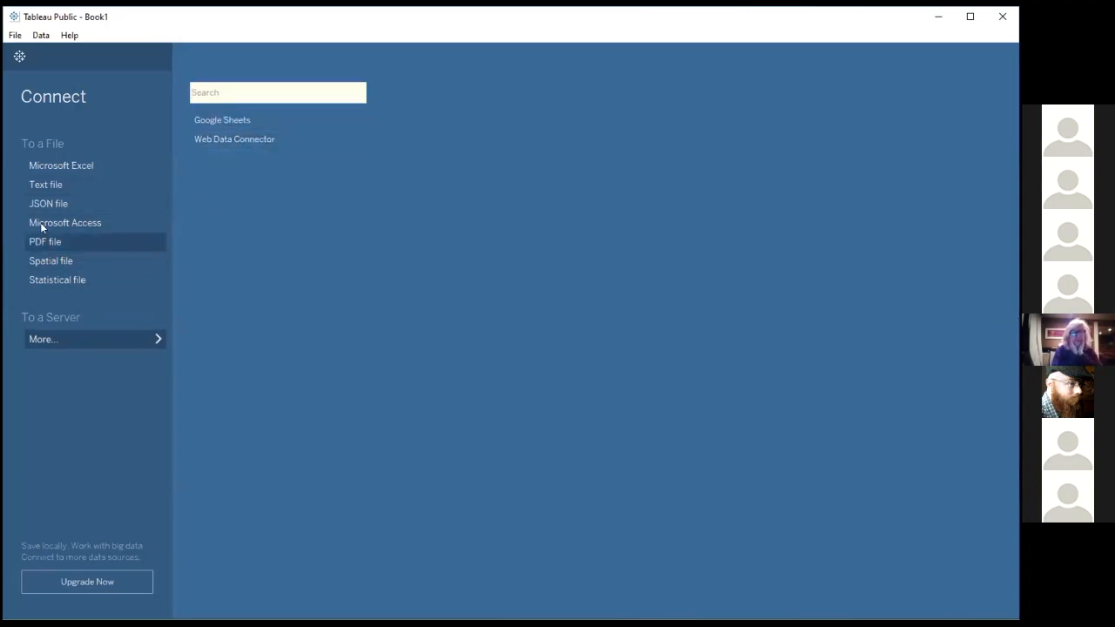
# Connect to the Excel workbook Global Superstore Orders 2016.xlsx in the Desktop's Dataset folder
pyautogui.click(74, 173)
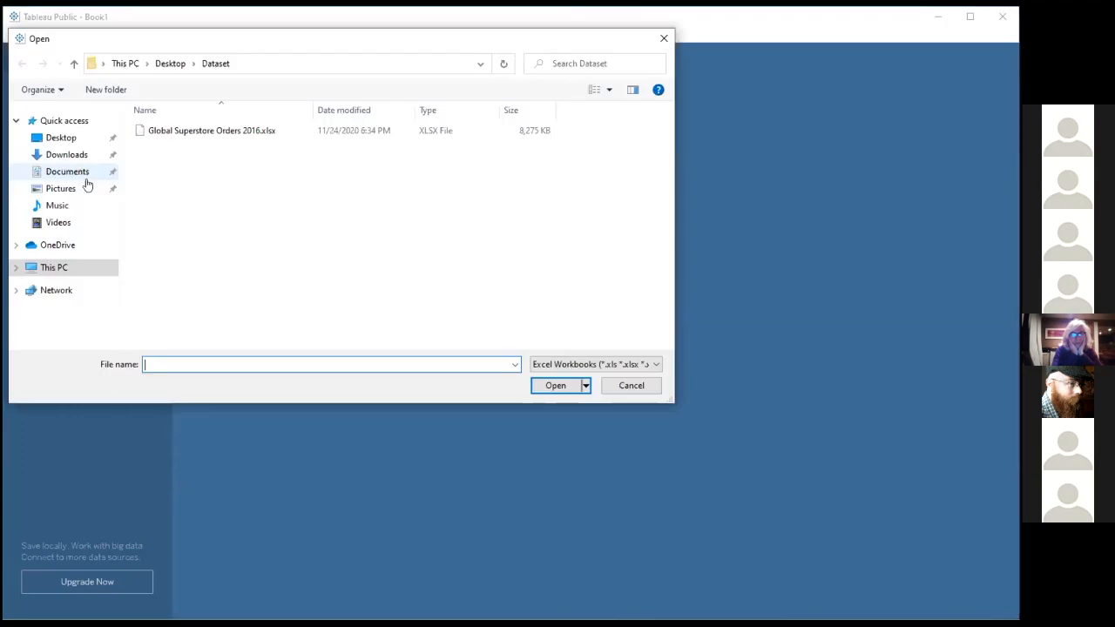
pyautogui.click(635, 382)
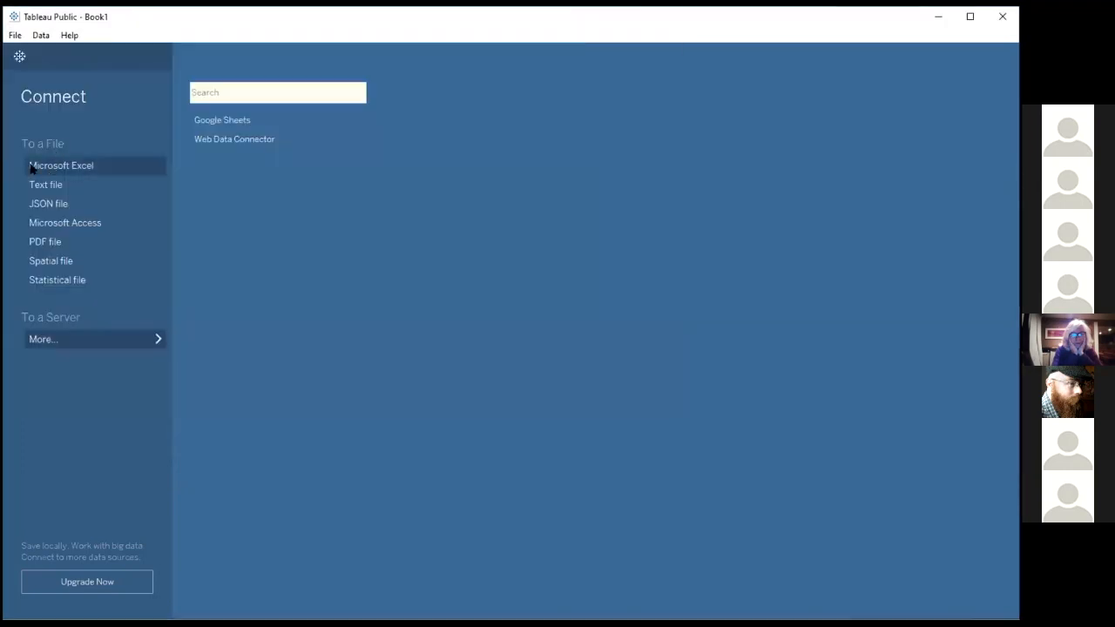
pyautogui.click(74, 169)
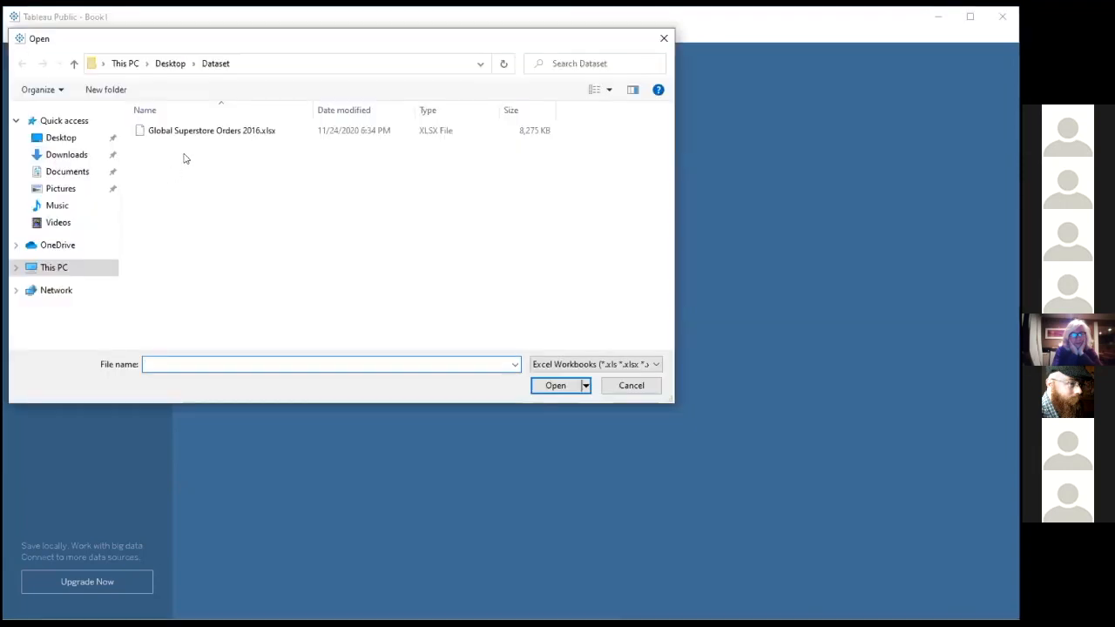
pyautogui.click(170, 63)
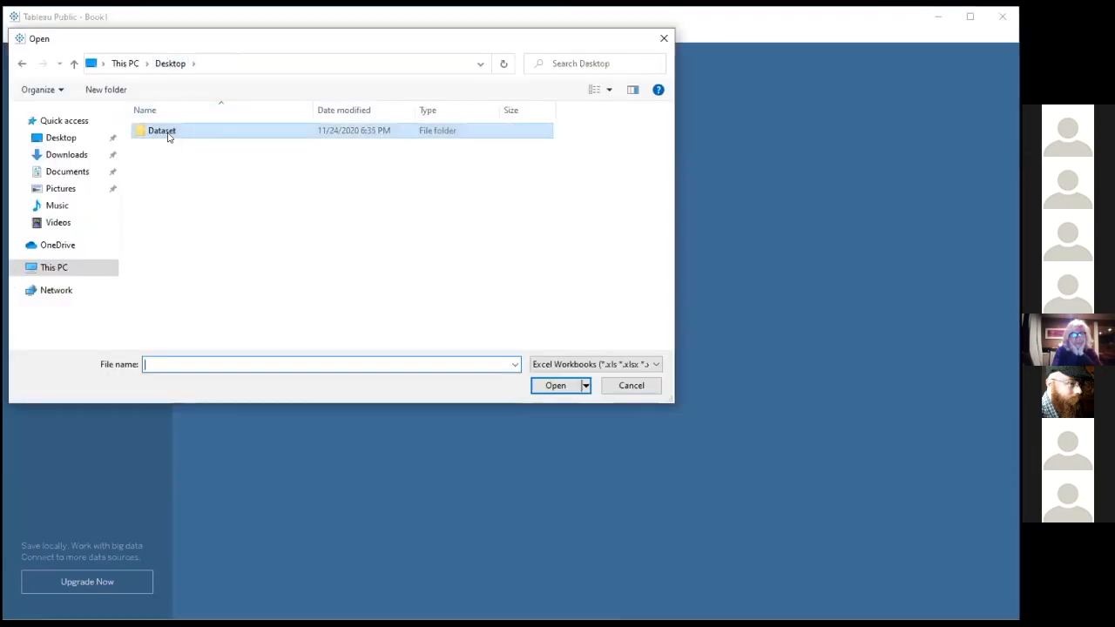
pyautogui.doubleClick(170, 132)
pyautogui.click(170, 132)
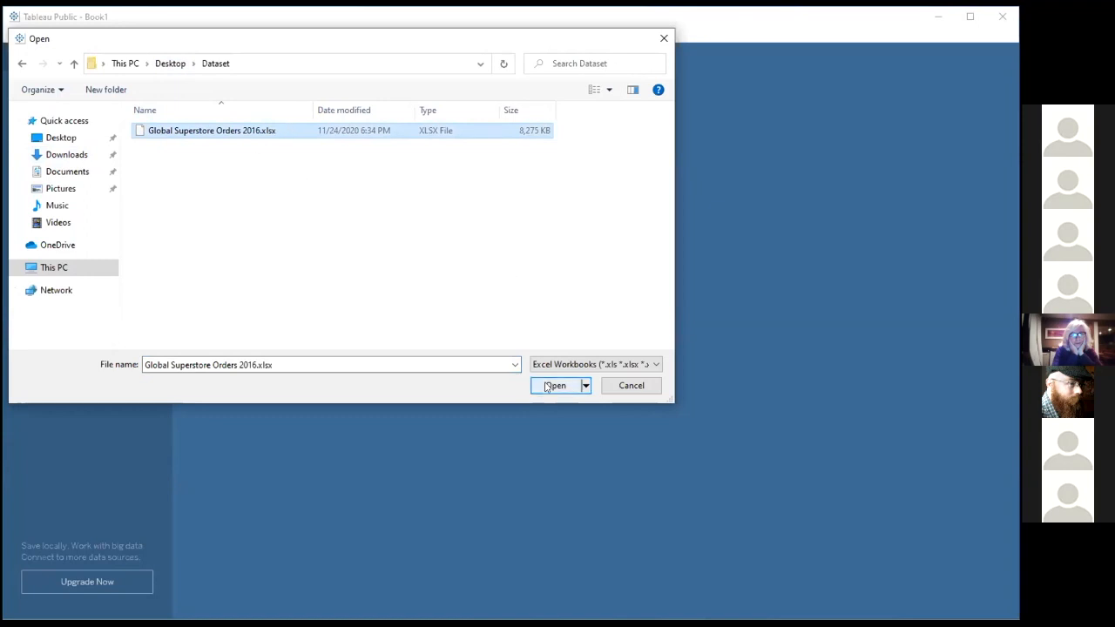
pyautogui.click(549, 385)
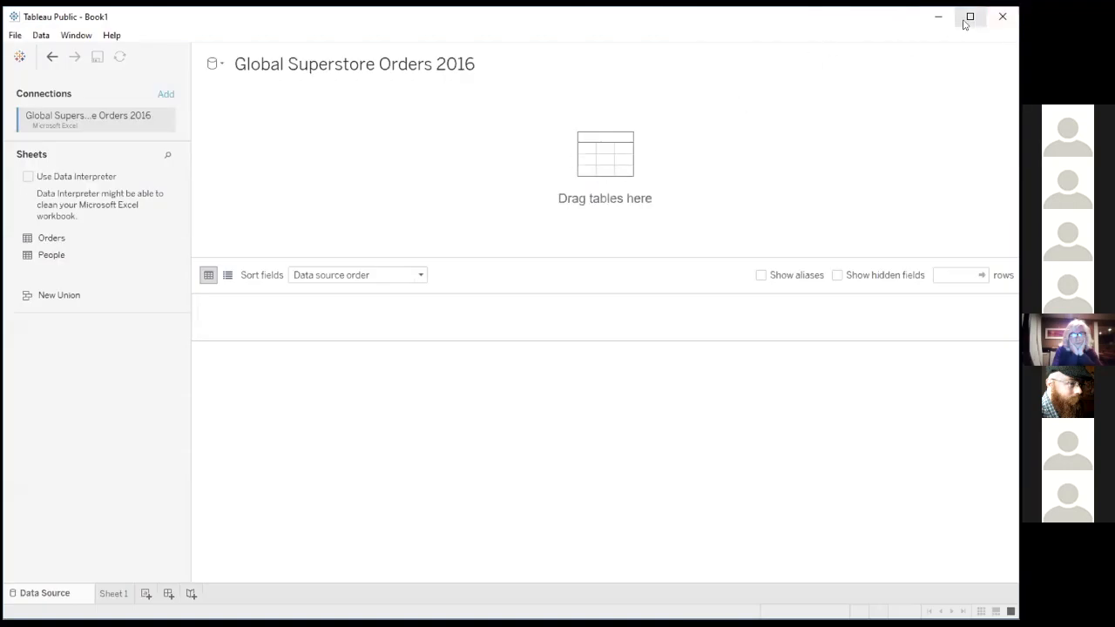
# Maximize the window and view the connection types that can be added to the data source
pyautogui.click(969, 18)
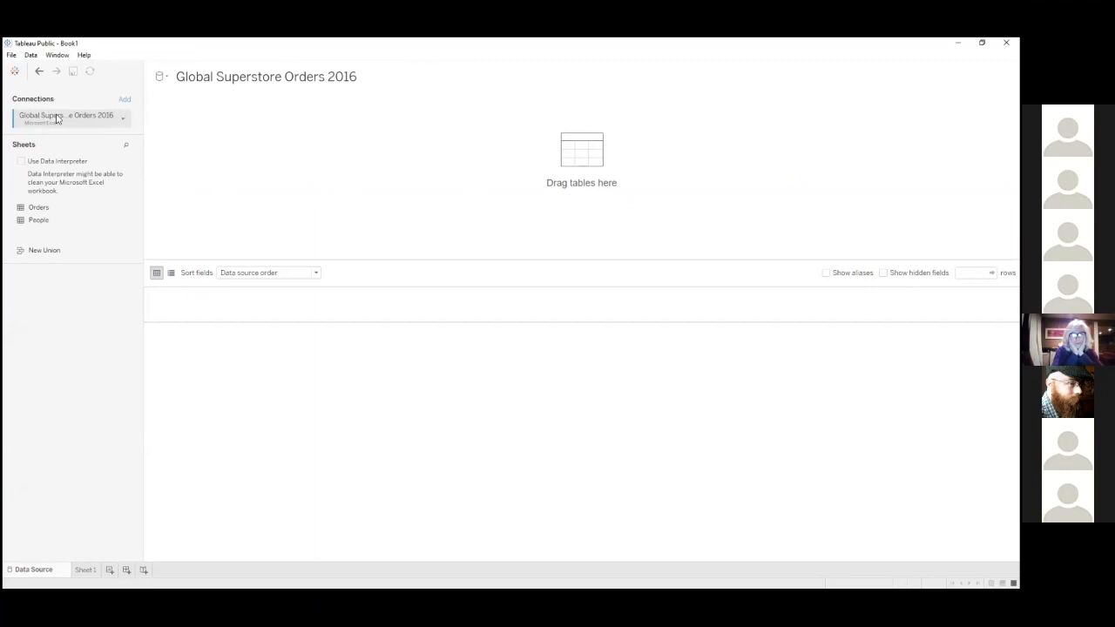
pyautogui.click(125, 100)
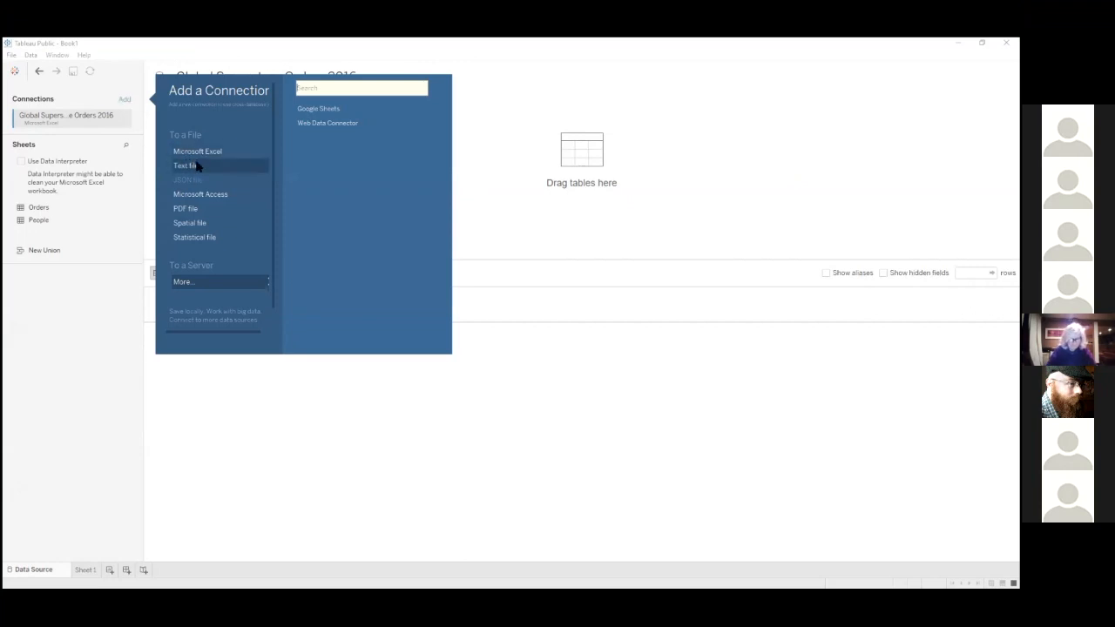
pyautogui.click(472, 322)
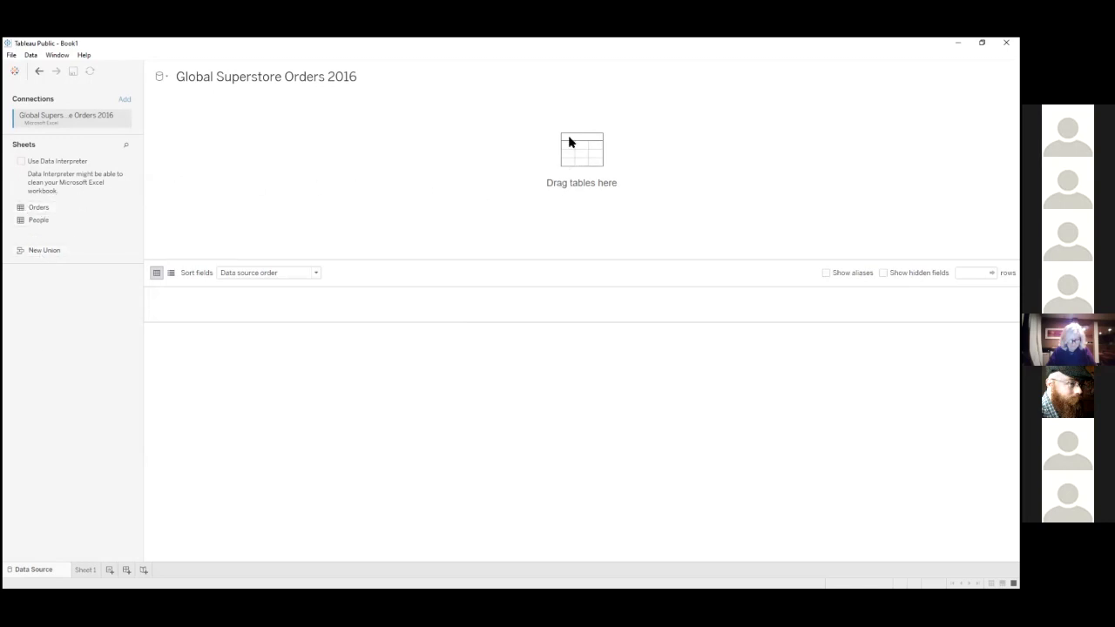
# Add the Orders sheet to the data source canvas and enlarge the data preview area
pyautogui.moveTo(63, 205); pyautogui.dragTo(223, 198)
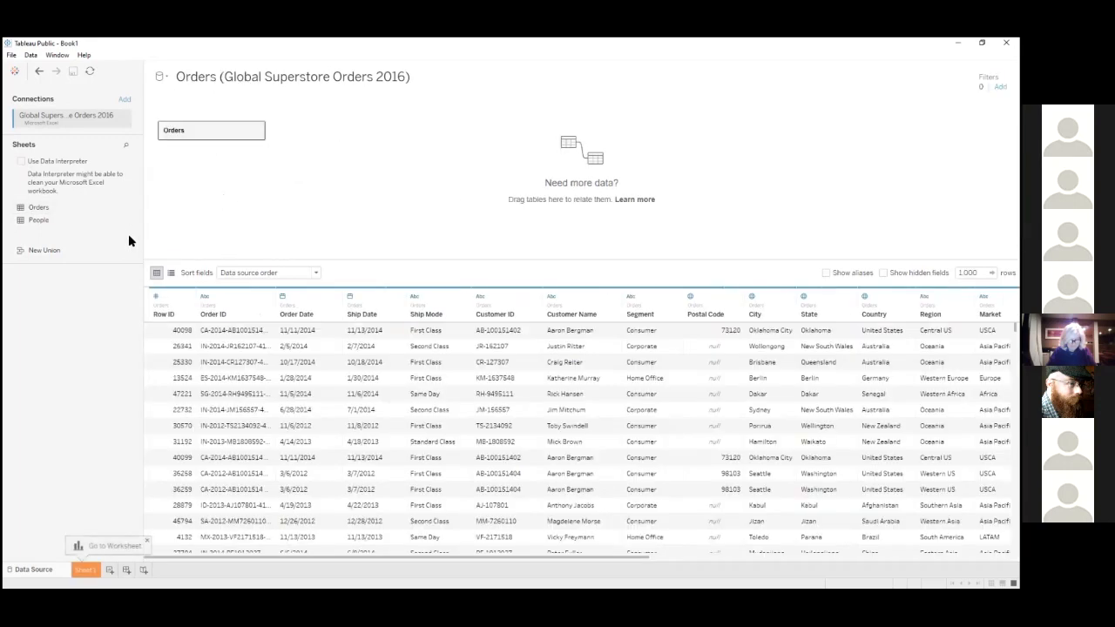
pyautogui.moveTo(142, 229)
pyautogui.mouseDown()
pyautogui.moveTo(125, 227)
pyautogui.moveTo(148, 236)
pyautogui.mouseUp()
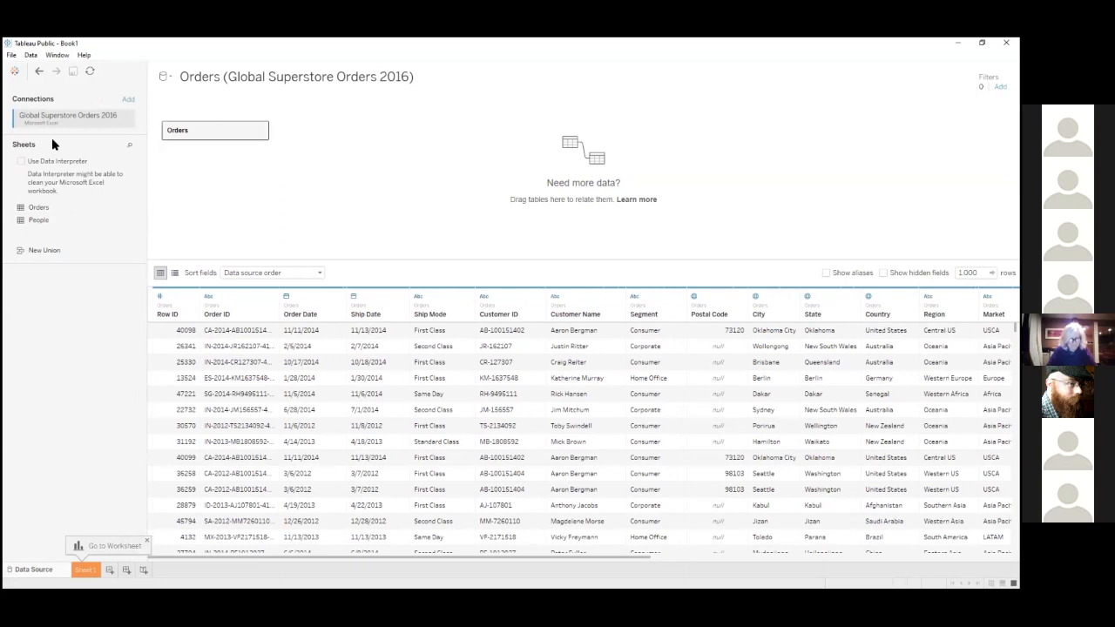
pyautogui.moveTo(320, 256); pyautogui.dragTo(317, 224)
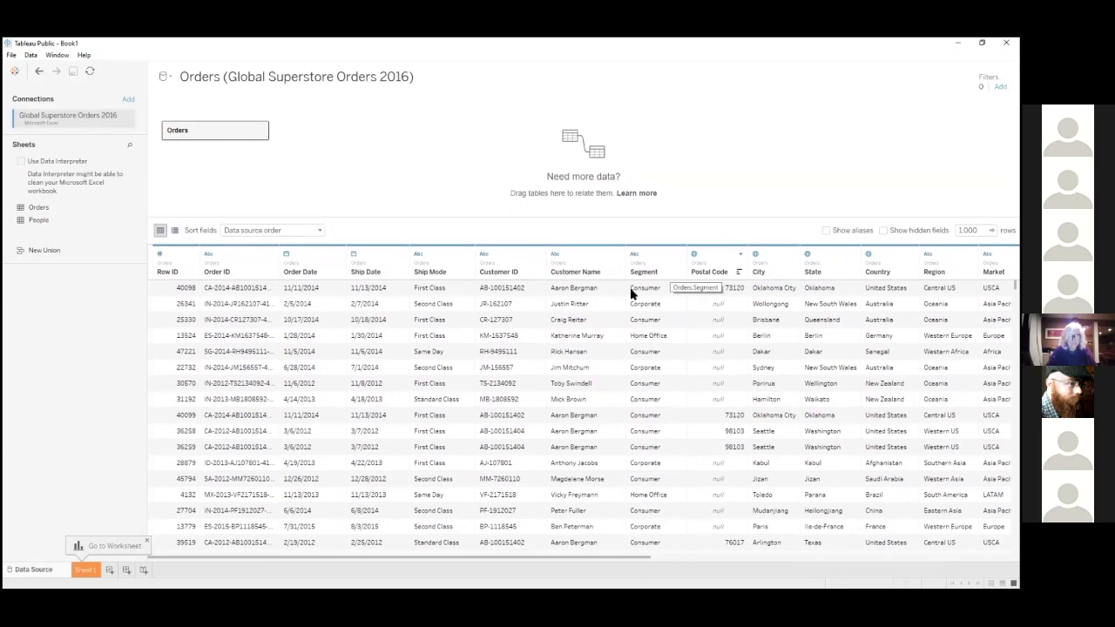
pyautogui.moveTo(204, 220); pyautogui.dragTo(206, 181)
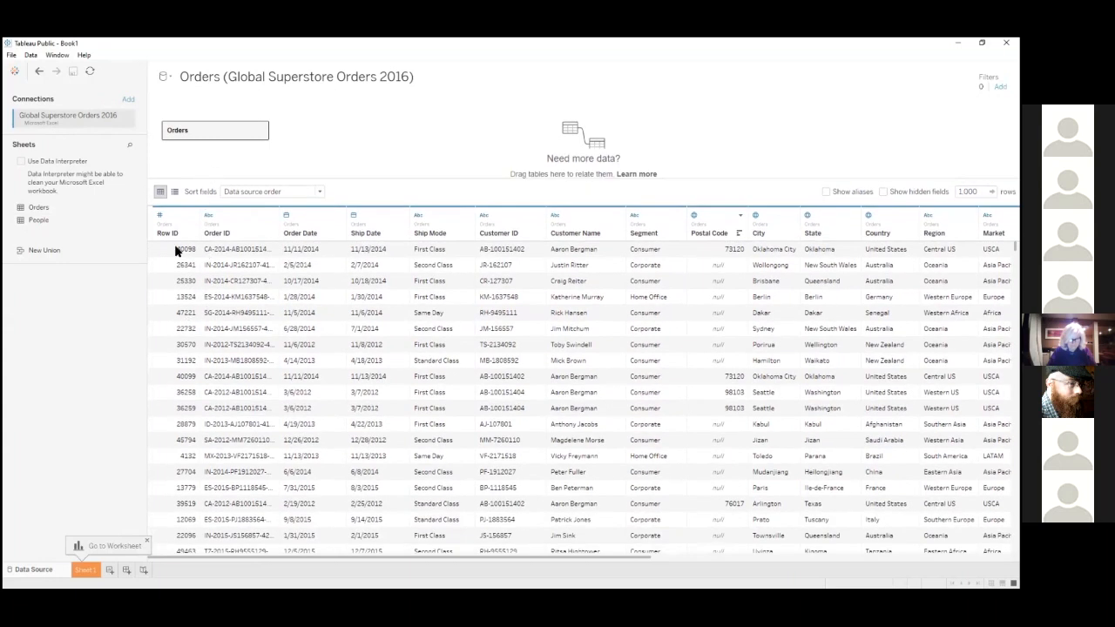
# Examine the Orders table's columns one by one, from Order ID across to Order Priority
pyautogui.moveTo(210, 556); pyautogui.dragTo(135, 566)
pyautogui.click(224, 251)
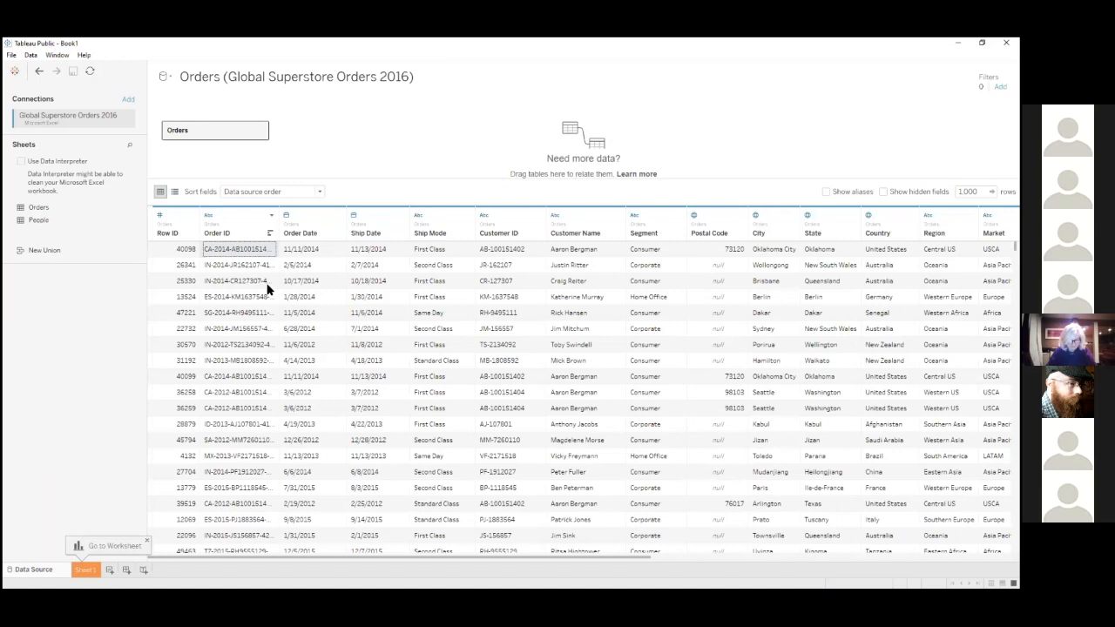
pyautogui.press('Right')
pyautogui.press('Right')
pyautogui.press('Right')
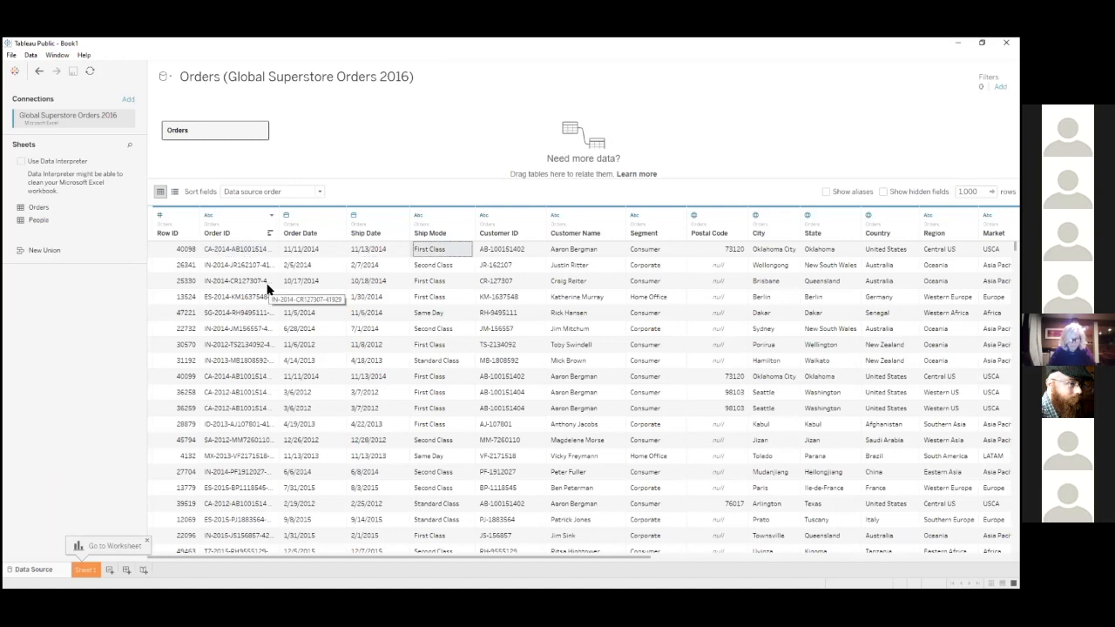
pyautogui.press('Right')
pyautogui.press('Right')
pyautogui.press('Right')
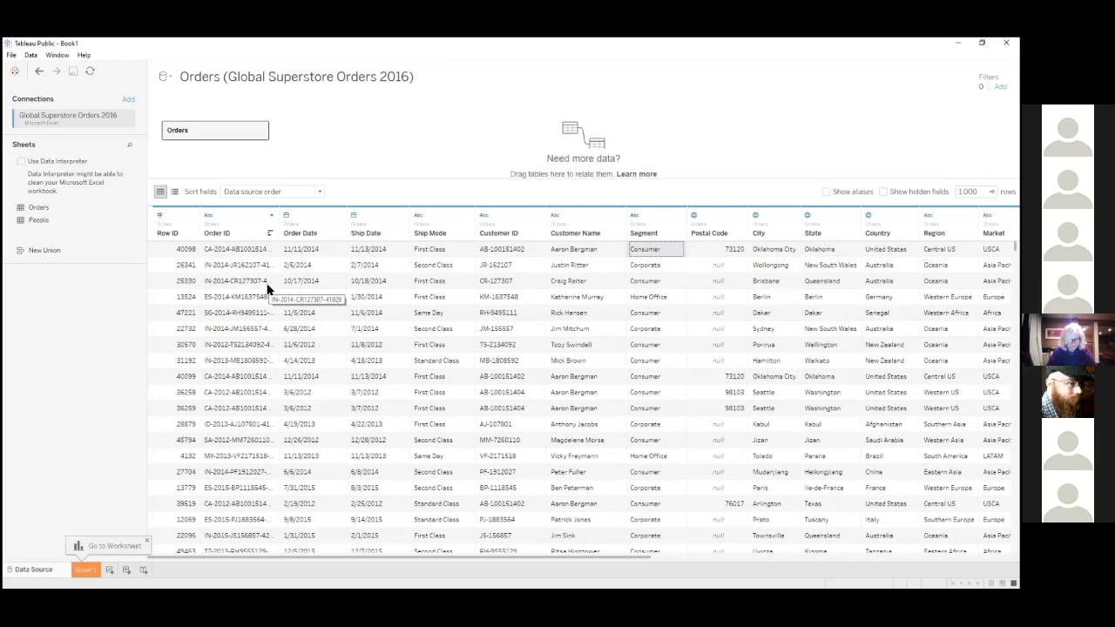
pyautogui.press('Right')
pyautogui.press('Right')
pyautogui.press('Right')
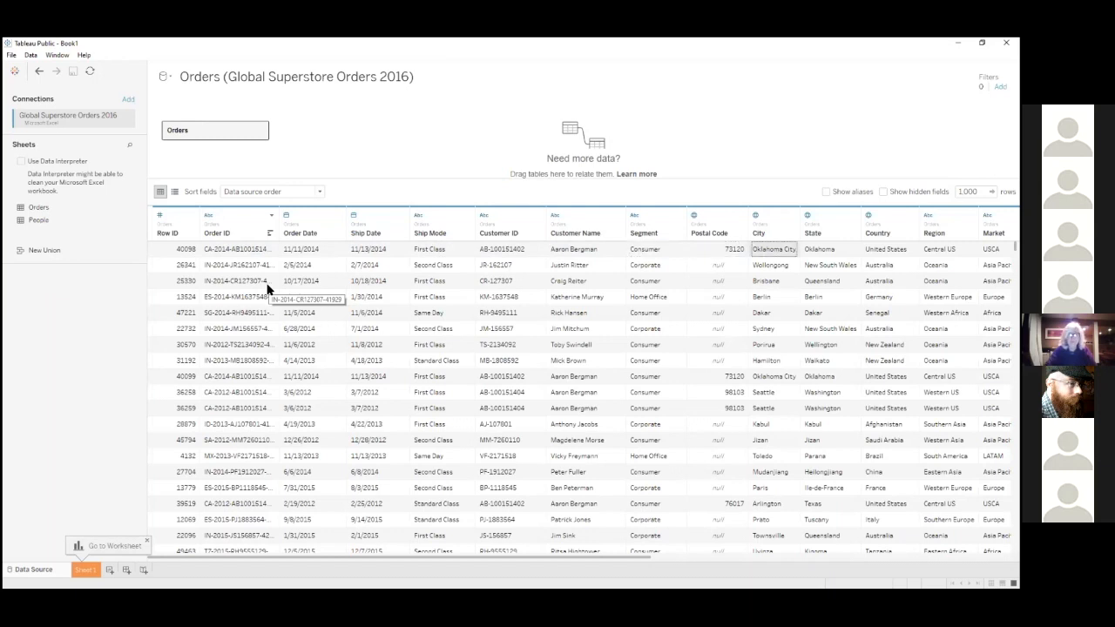
pyautogui.press('Right')
pyautogui.press('Right')
pyautogui.press('Right')
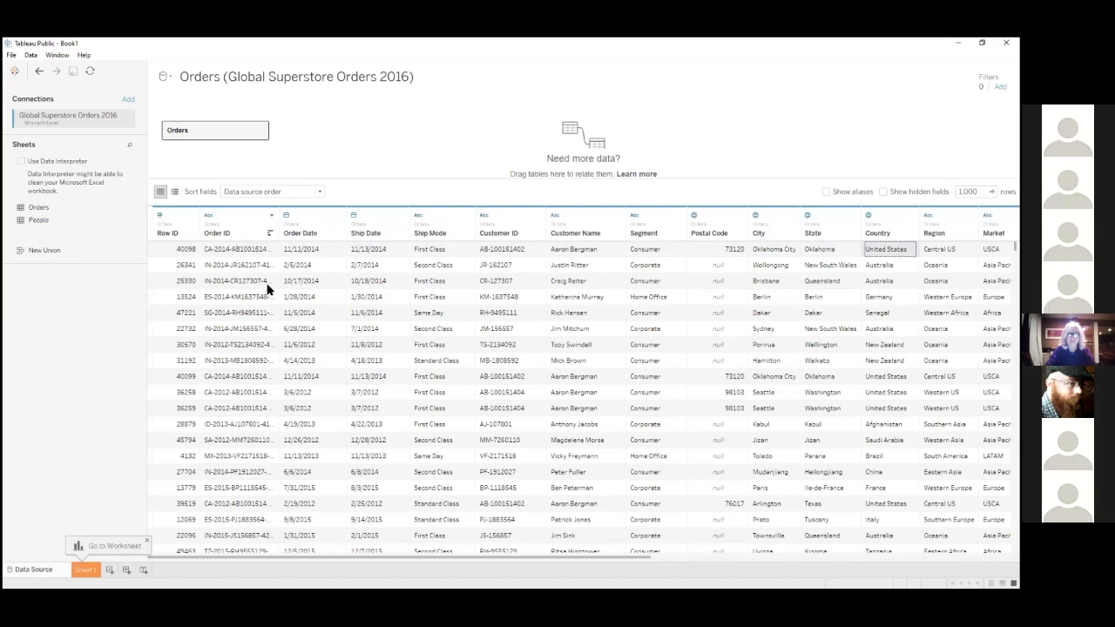
pyautogui.press('Right')
pyautogui.press('Right')
pyautogui.press('Right')
pyautogui.press('Right')
pyautogui.press('Right')
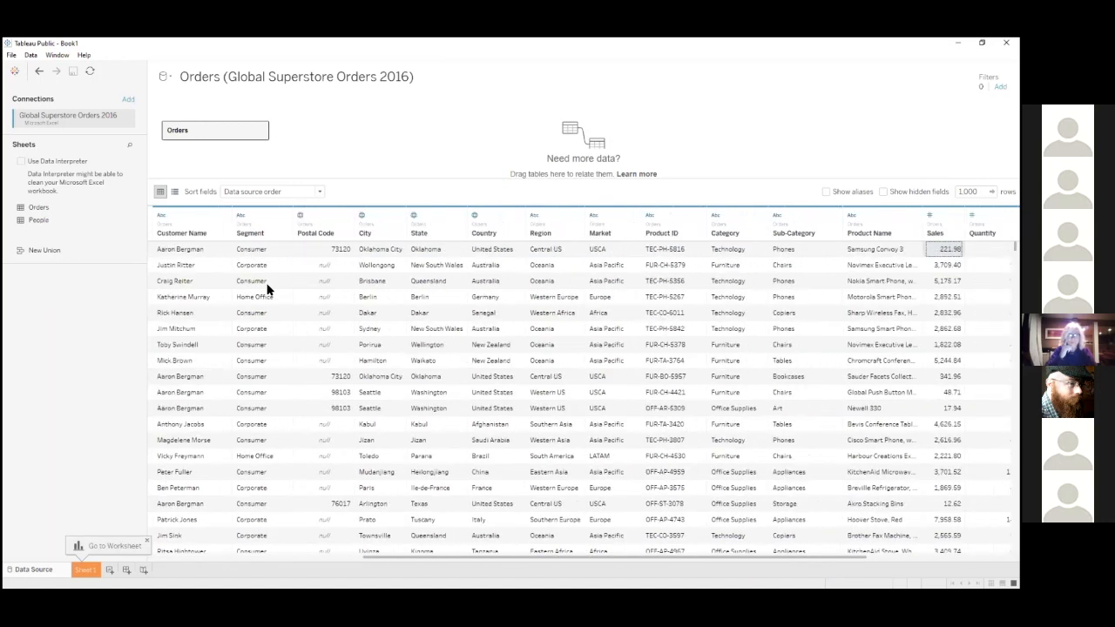
pyautogui.press('Right')
pyautogui.press('Right')
pyautogui.press('Right')
pyautogui.press('Right')
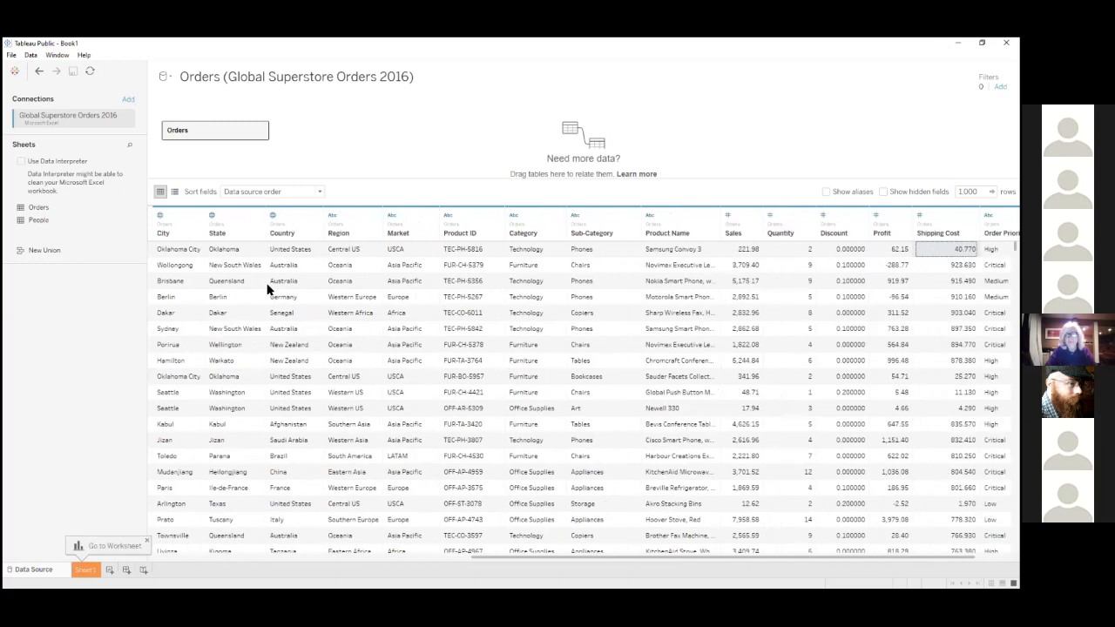
pyautogui.press('Left')
pyautogui.press('Left')
pyautogui.press('Left')
pyautogui.press('Left')
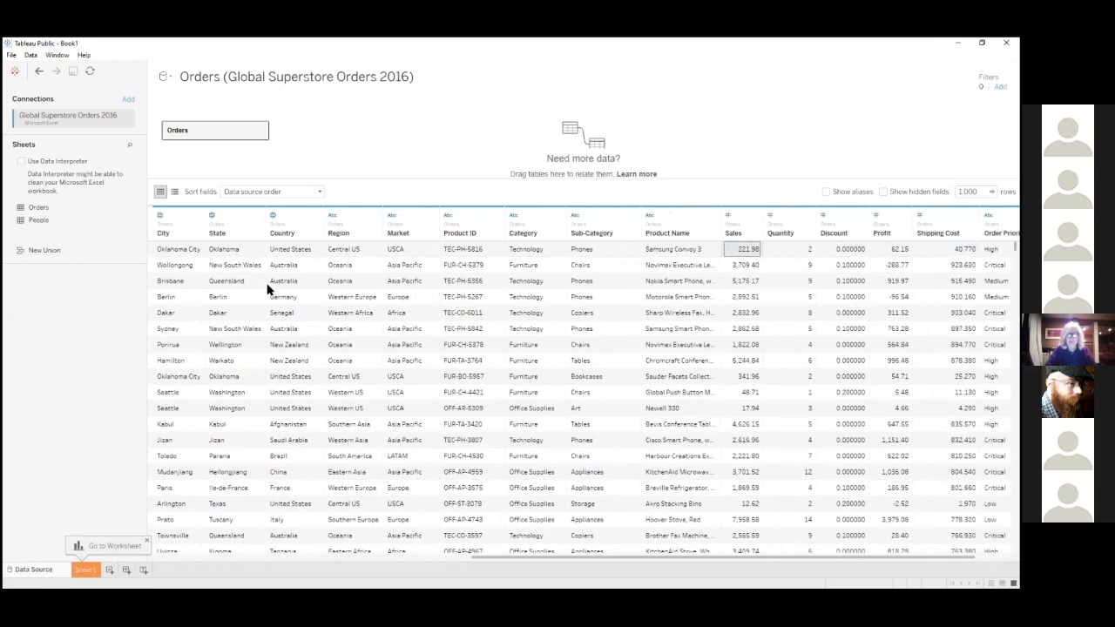
pyautogui.press('Right')
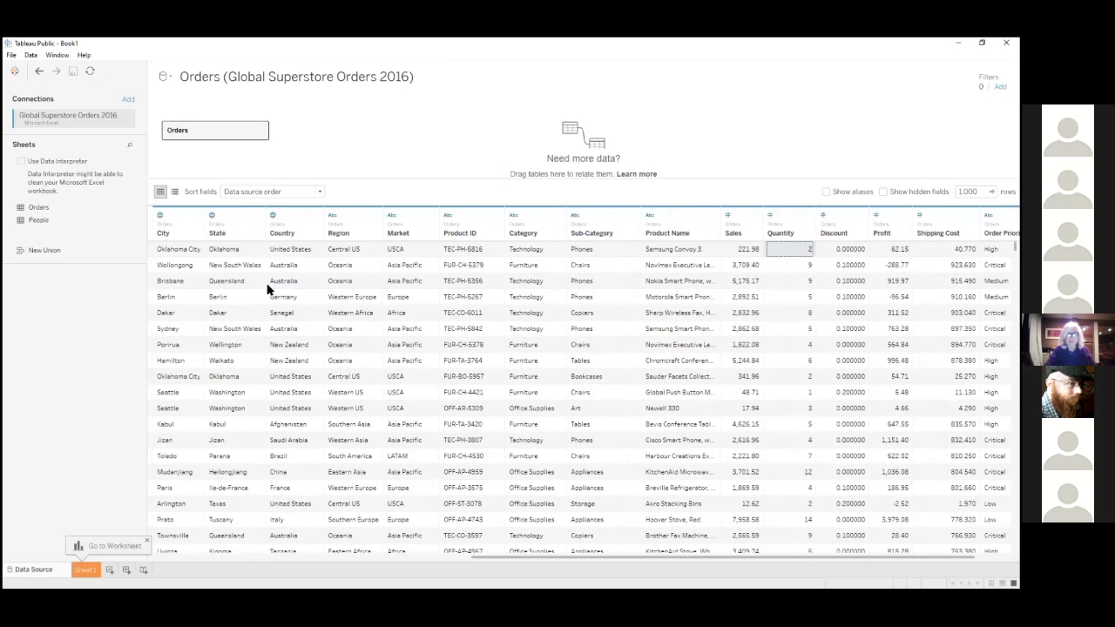
pyautogui.press('Right')
pyautogui.press('Right')
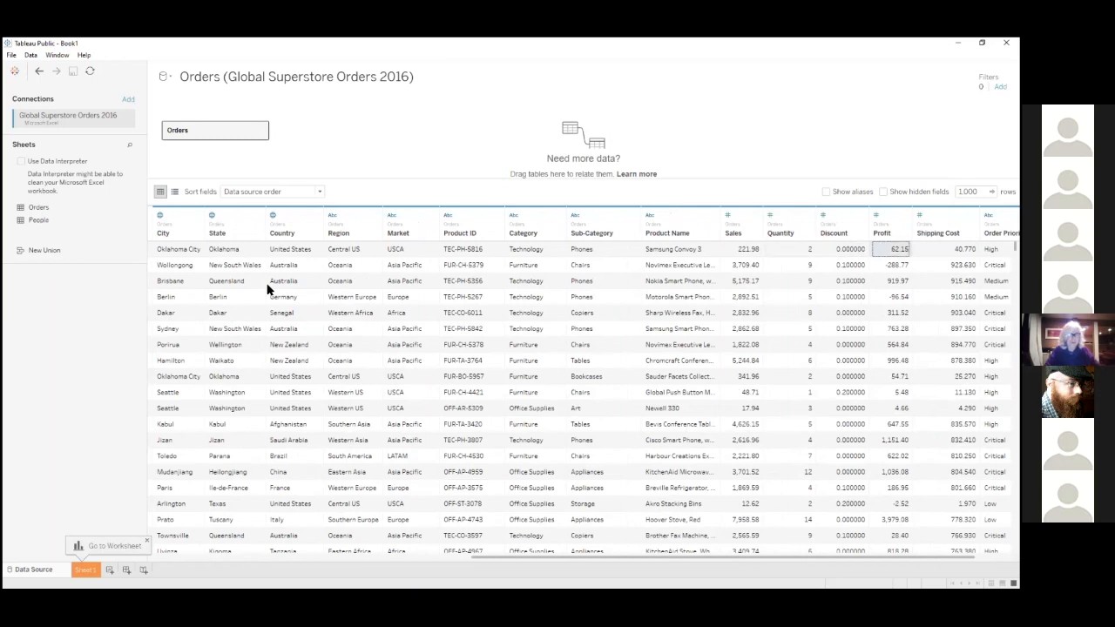
pyautogui.press('Right')
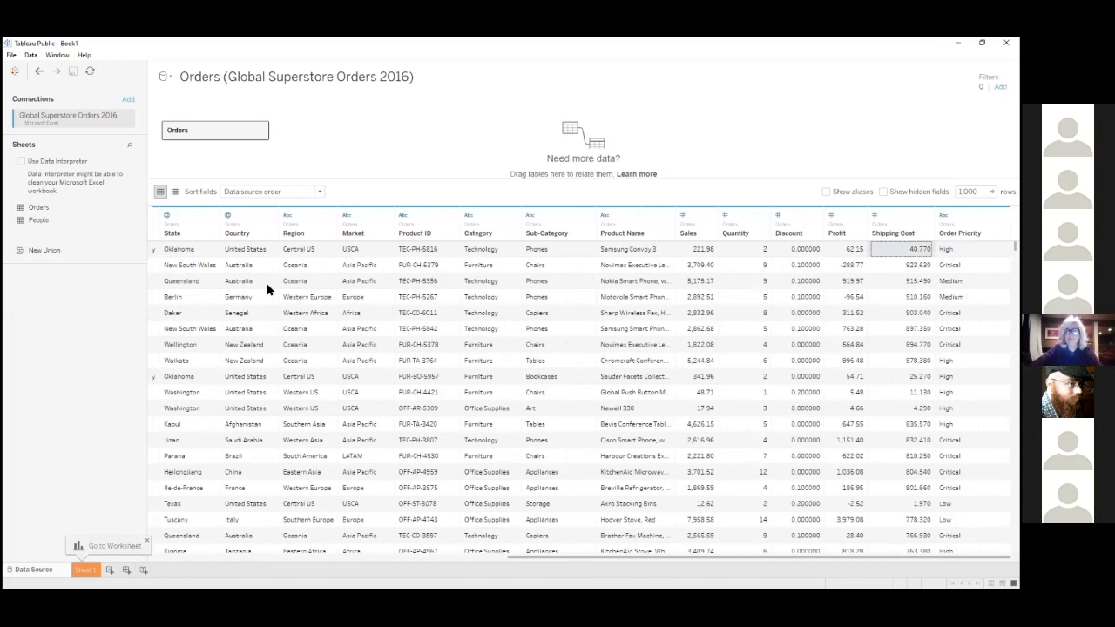
pyautogui.press('Right')
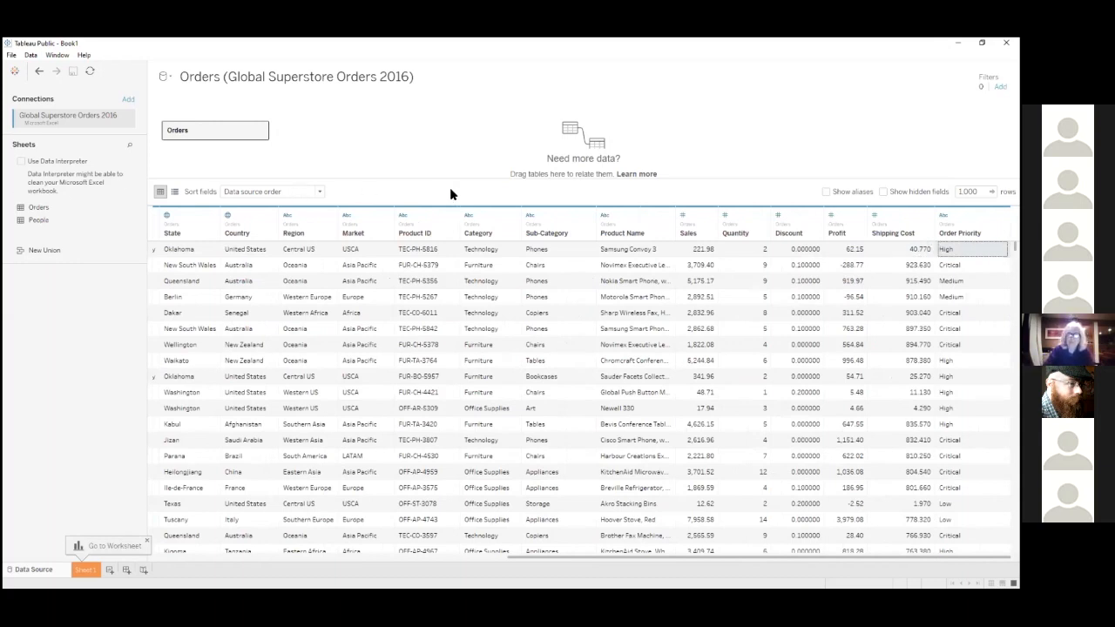
# Enlarge the canvas area and relate the People sheet to Orders by matching Region with Region (People)
pyautogui.moveTo(448, 177); pyautogui.dragTo(445, 281)
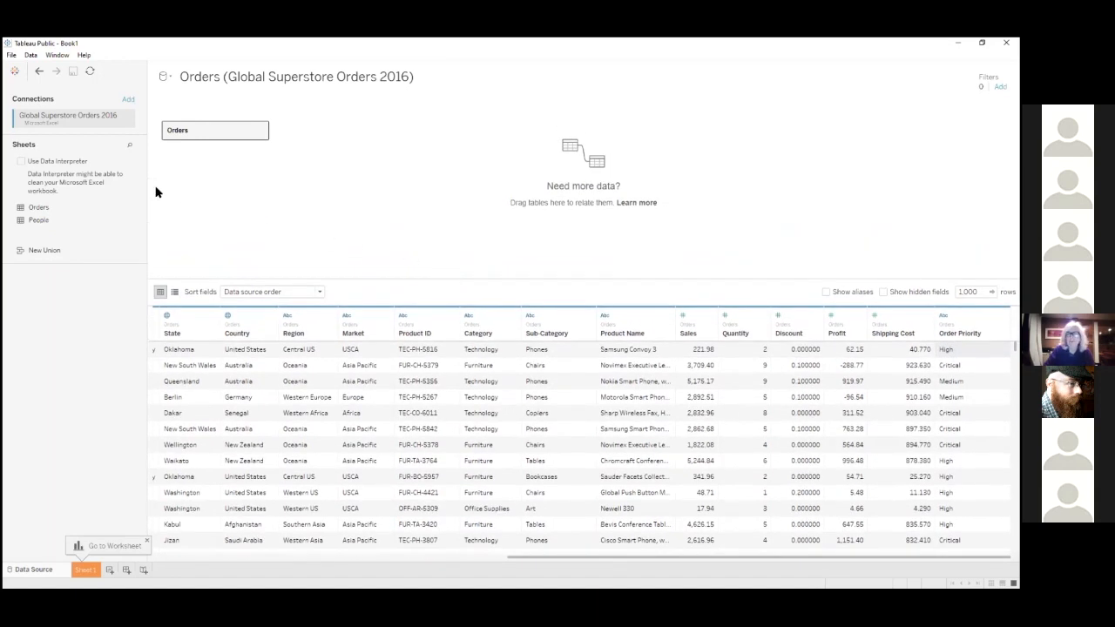
pyautogui.moveTo(35, 224); pyautogui.dragTo(346, 163)
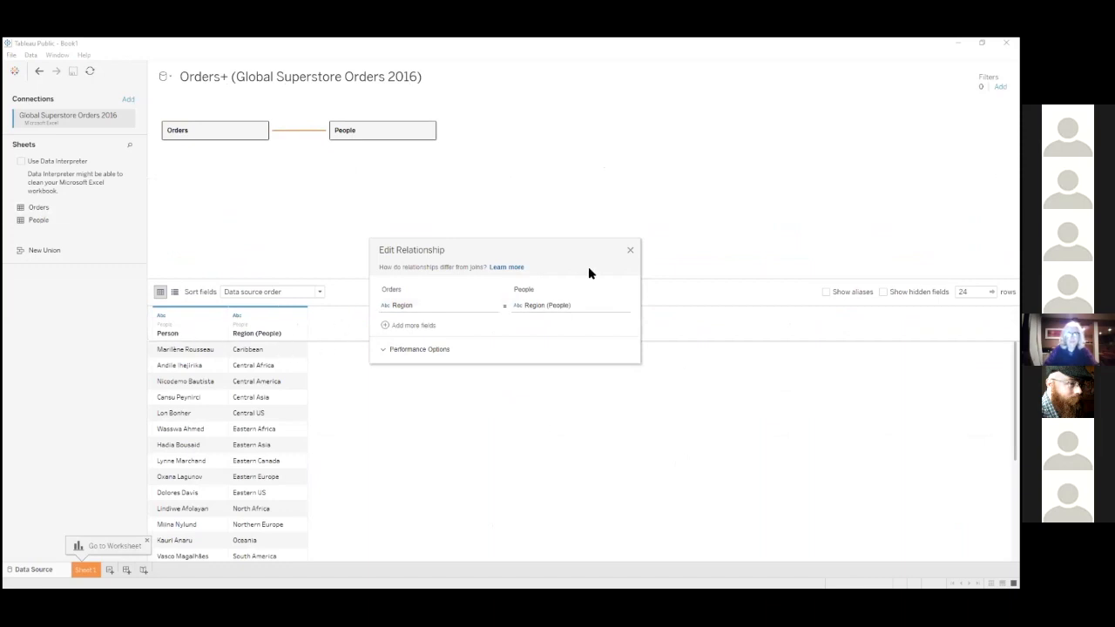
pyautogui.moveTo(460, 248); pyautogui.dragTo(432, 209)
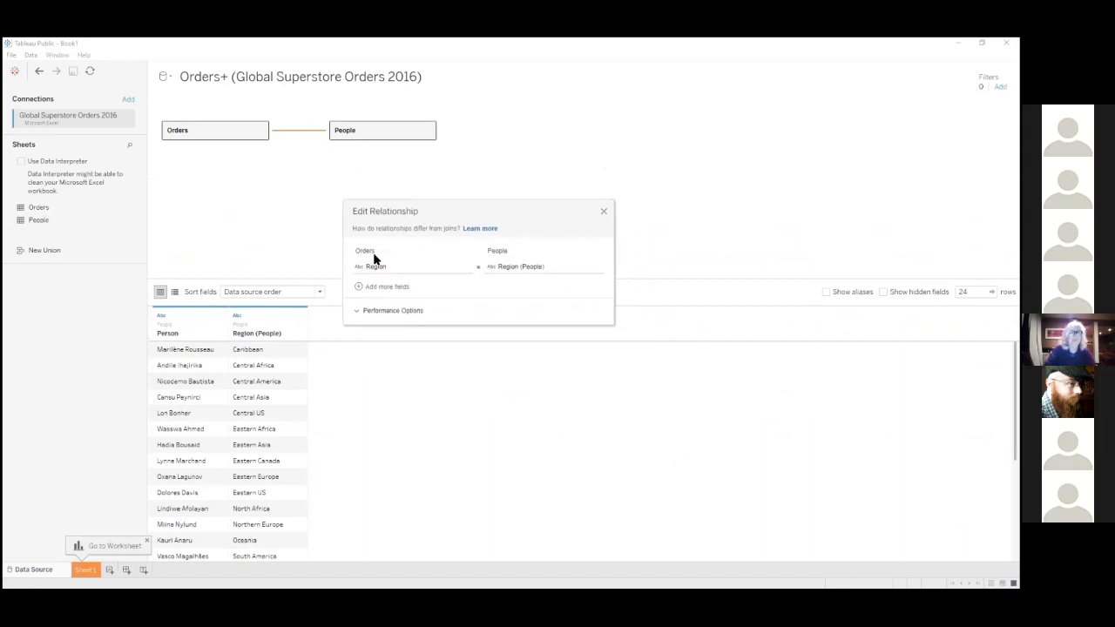
pyautogui.click(604, 214)
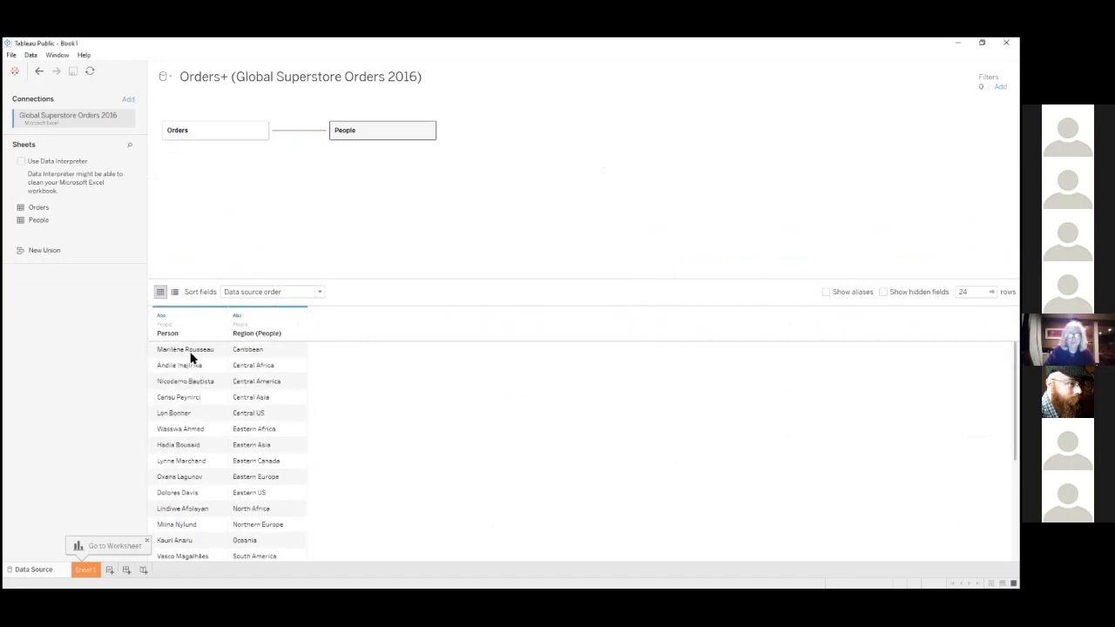
# Examine the People table's rows to see which person is assigned to each region
pyautogui.click(192, 352)
pyautogui.click(189, 368)
pyautogui.click(253, 354)
pyautogui.click(257, 368)
pyautogui.scroll(-5, 264, 369)
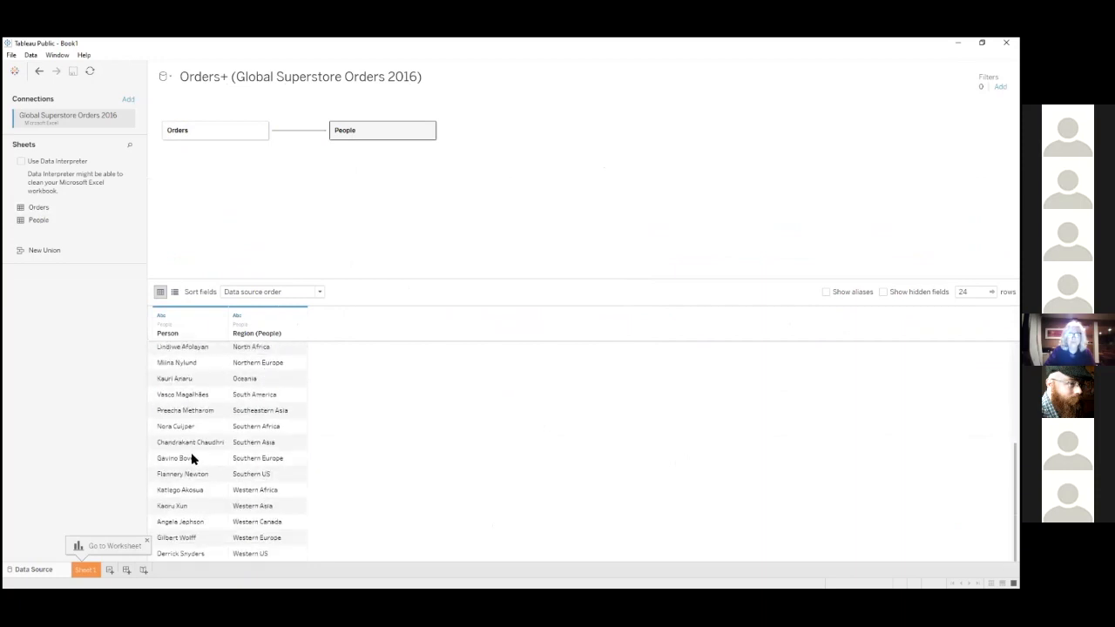
pyautogui.scroll(5, 240, 387)
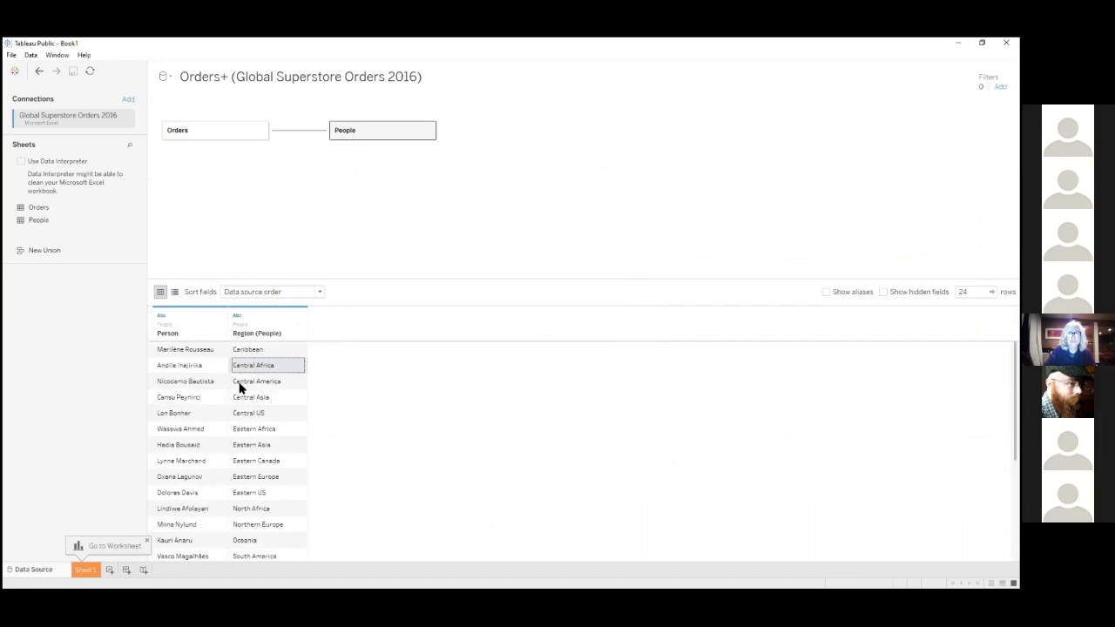
pyautogui.click(251, 352)
pyautogui.click(263, 381)
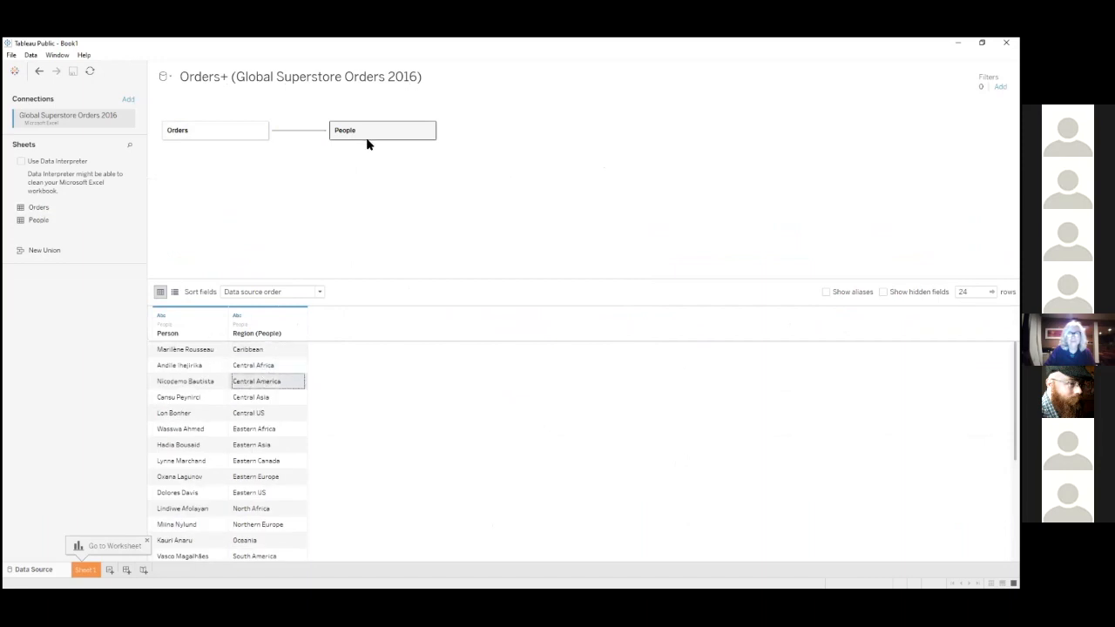
# Remove the People table from the data source canvas, leaving only Orders, and open the Sheet 1 worksheet
pyautogui.moveTo(377, 130); pyautogui.dragTo(442, 142)
pyautogui.click(428, 130)
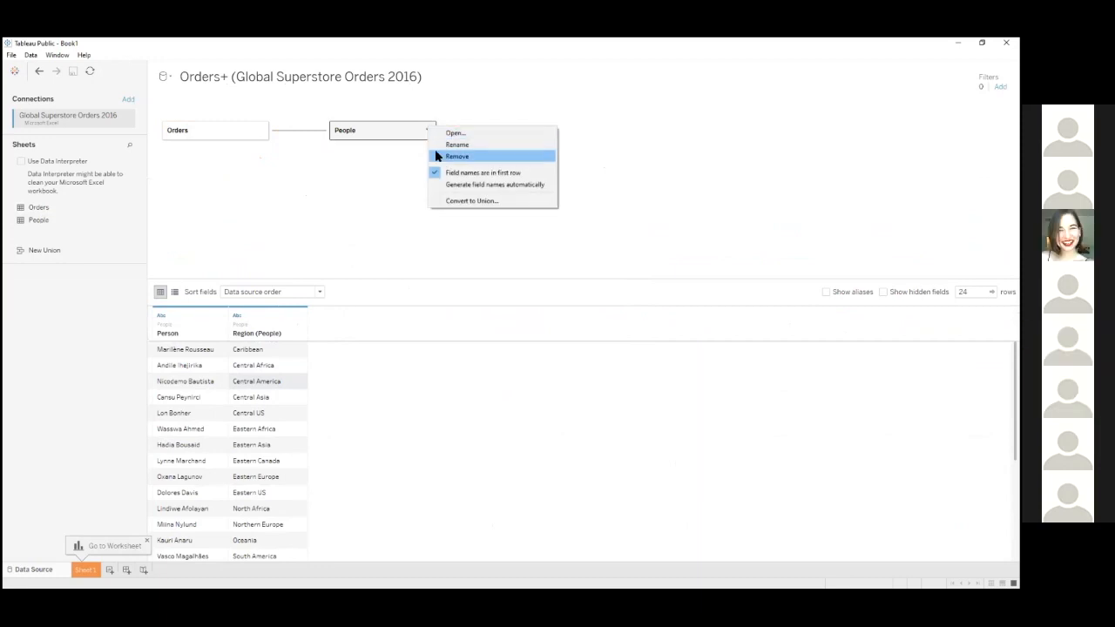
pyautogui.click(453, 156)
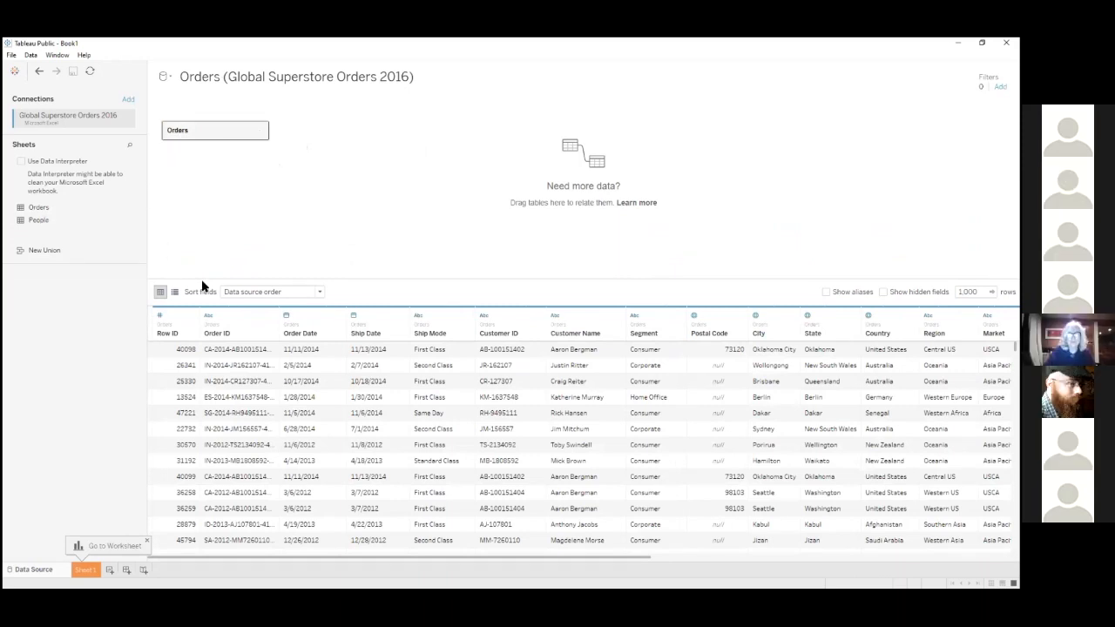
pyautogui.moveTo(201, 281); pyautogui.dragTo(217, 179)
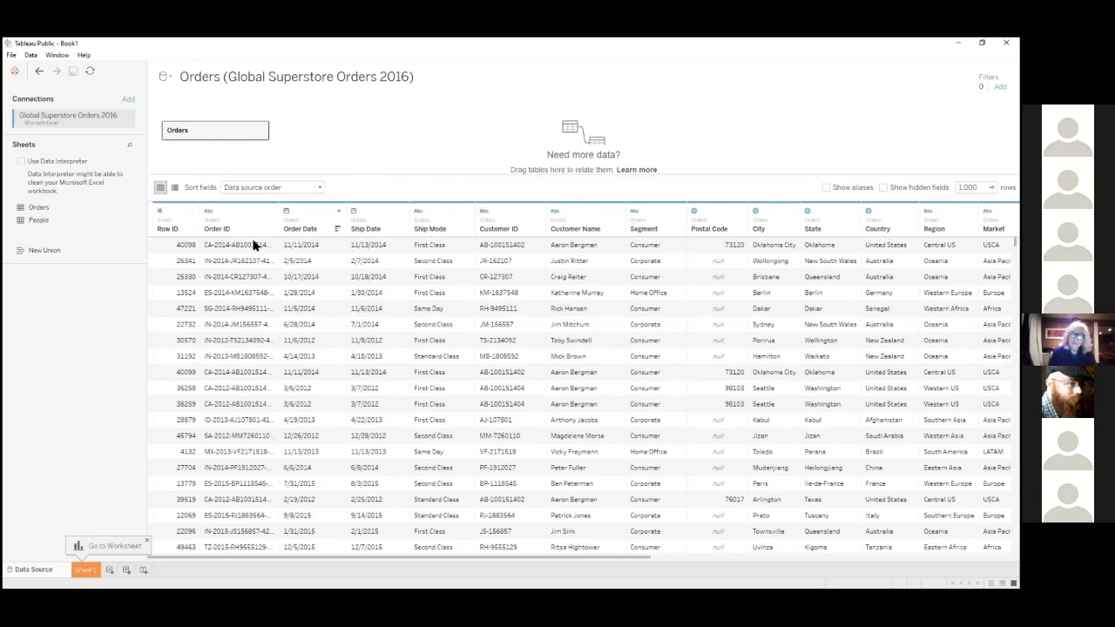
pyautogui.click(84, 572)
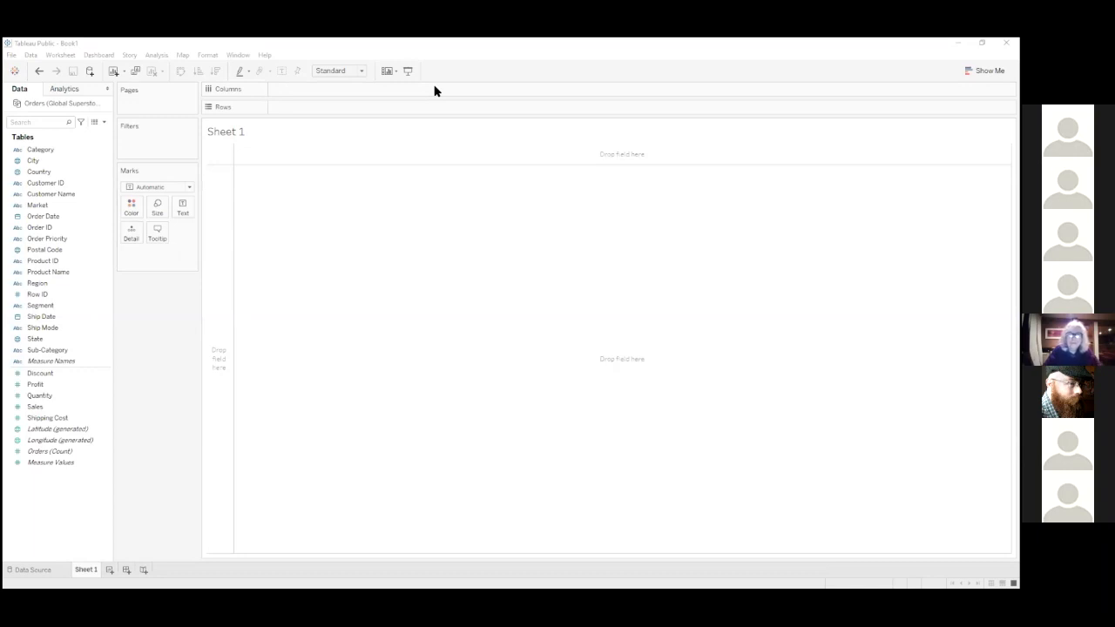
# Switch to the "Tableau Public - 1" Google Slides deck in the browser and start presenting it full screen
pyautogui.hotkey('alt', 'Tab')
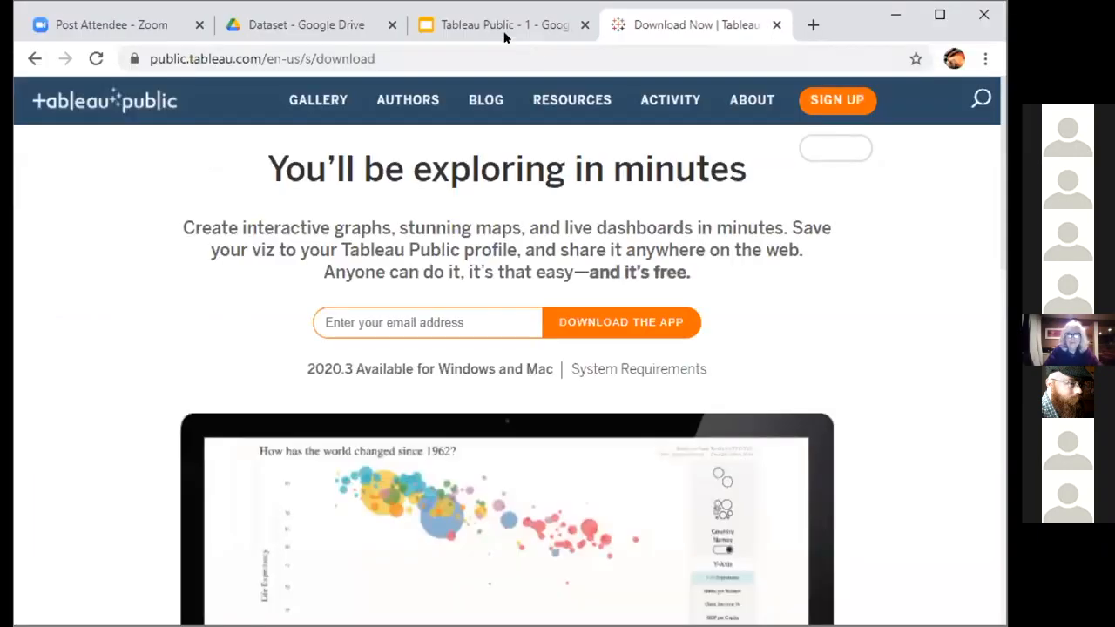
pyautogui.click(503, 26)
pyautogui.click(782, 106)
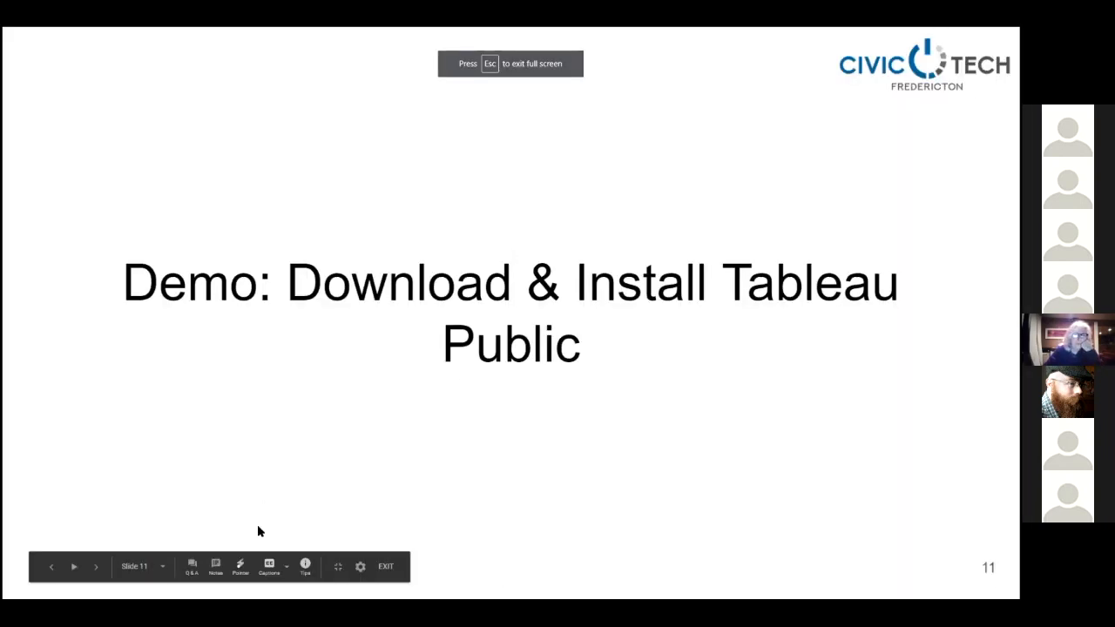
# Move through the slide show to slide 12, "The training dataset"
pyautogui.click(375, 420)
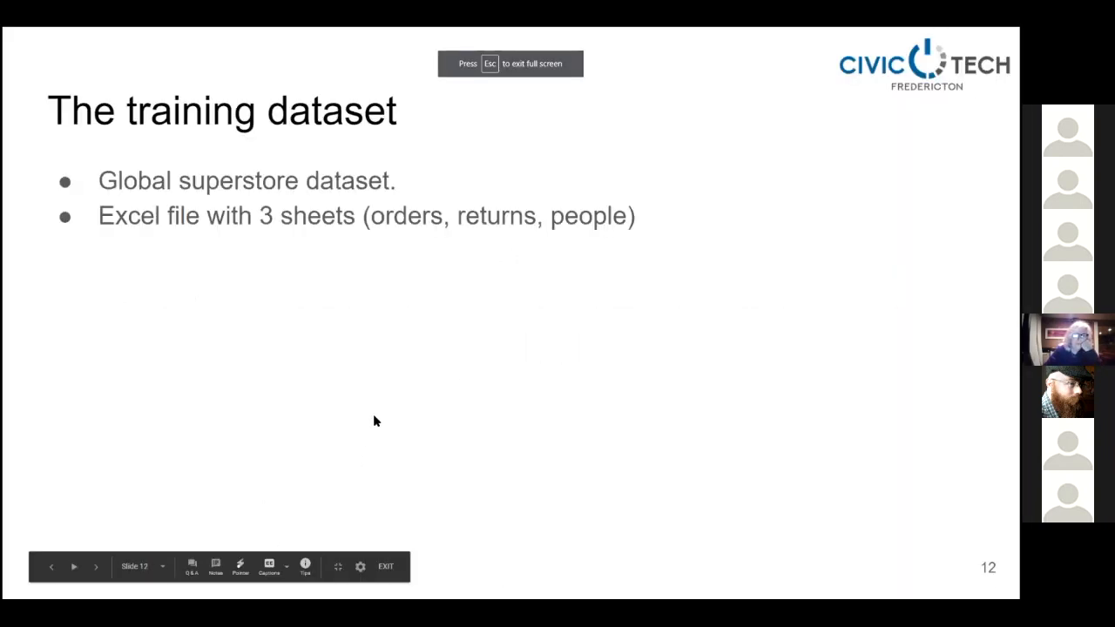
pyautogui.click(137, 567)
pyautogui.click(154, 517)
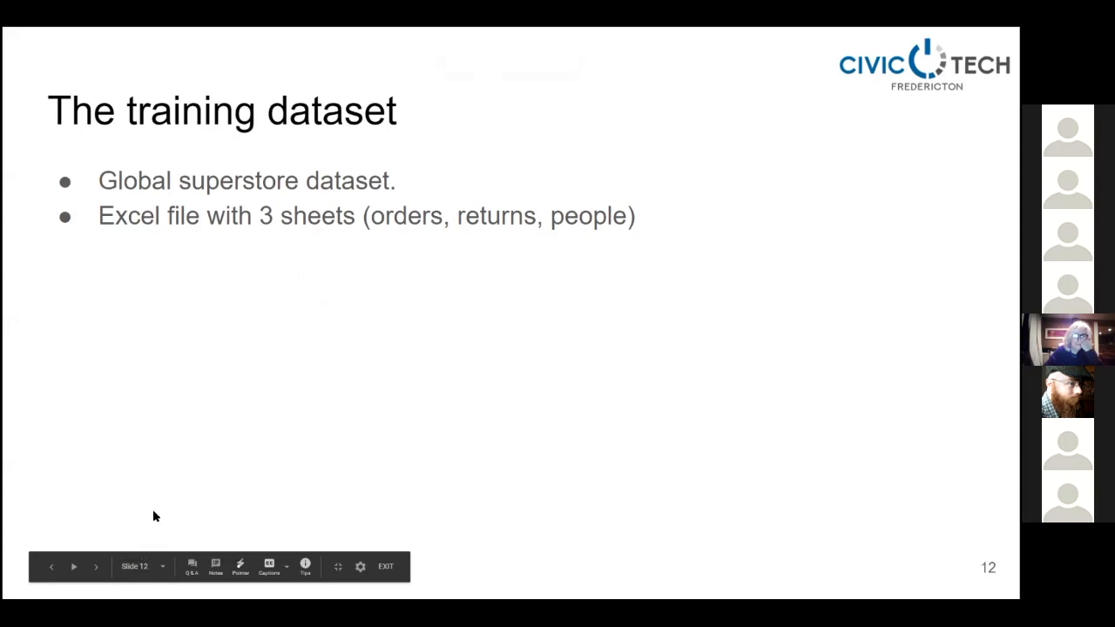
pyautogui.click(198, 421)
pyautogui.press('Left')
pyautogui.press('Left')
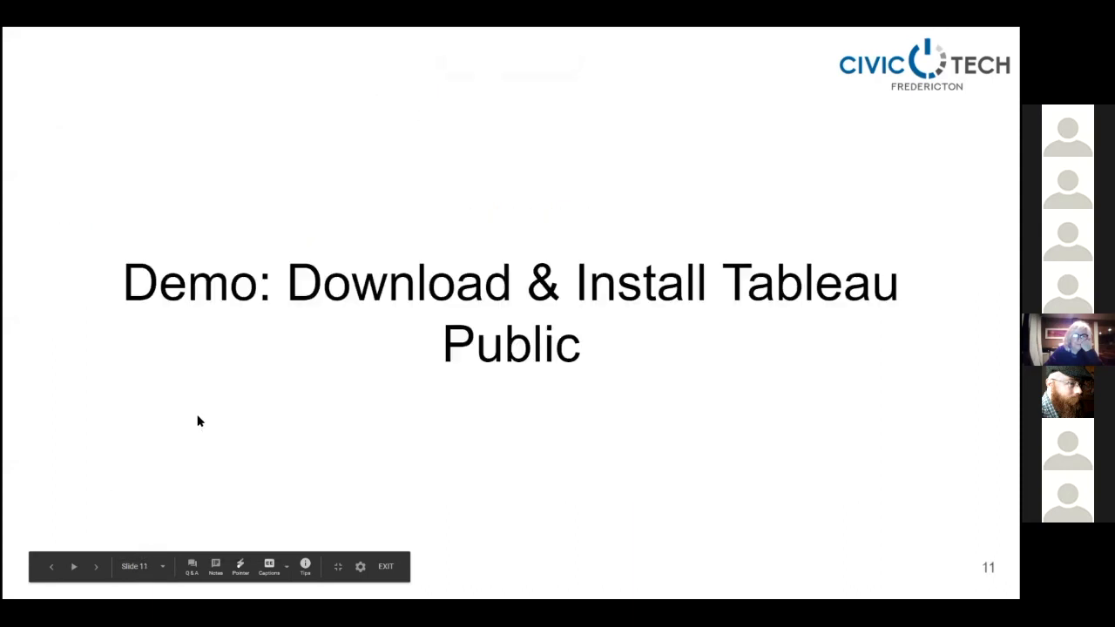
pyautogui.press('Right')
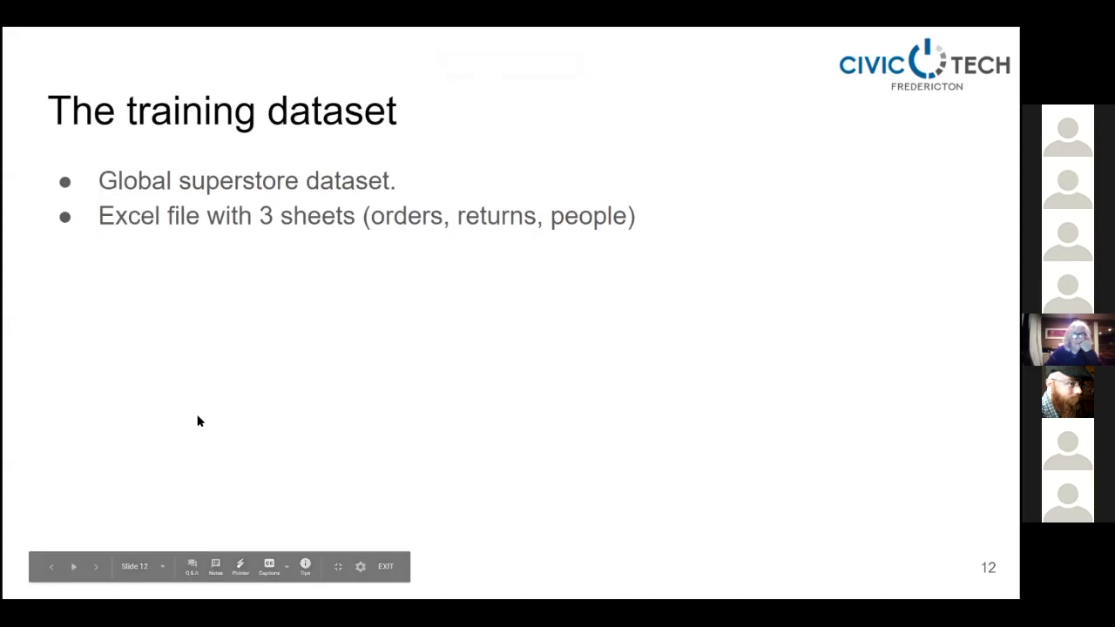
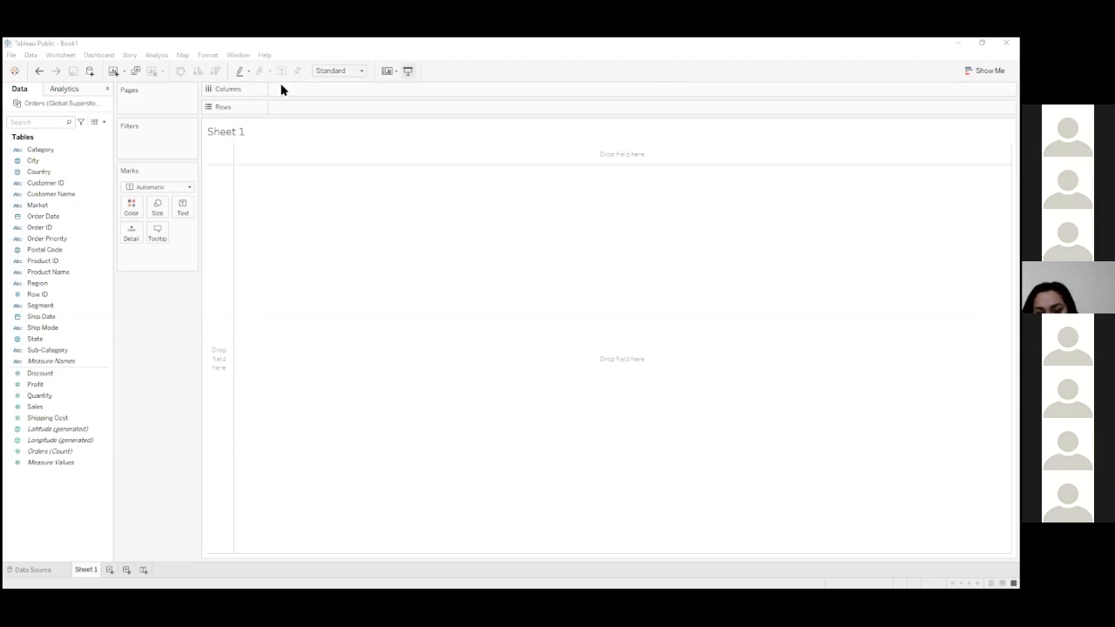
# Add the Category field to Rows on Sheet 1
pyautogui.click(74, 152)
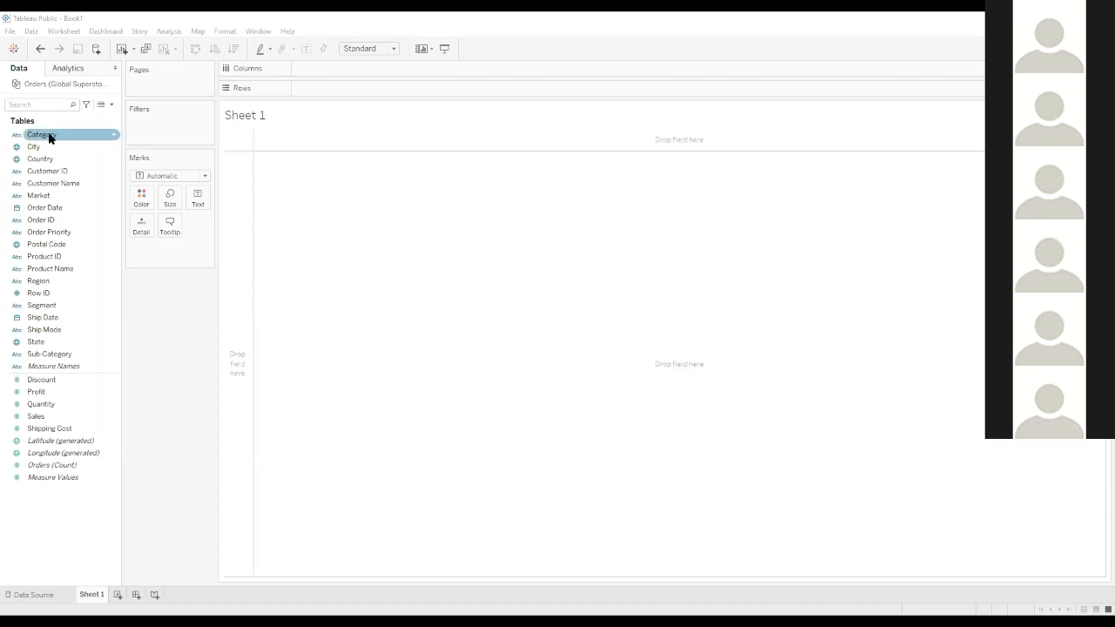
pyautogui.moveTo(50, 137); pyautogui.dragTo(99, 117)
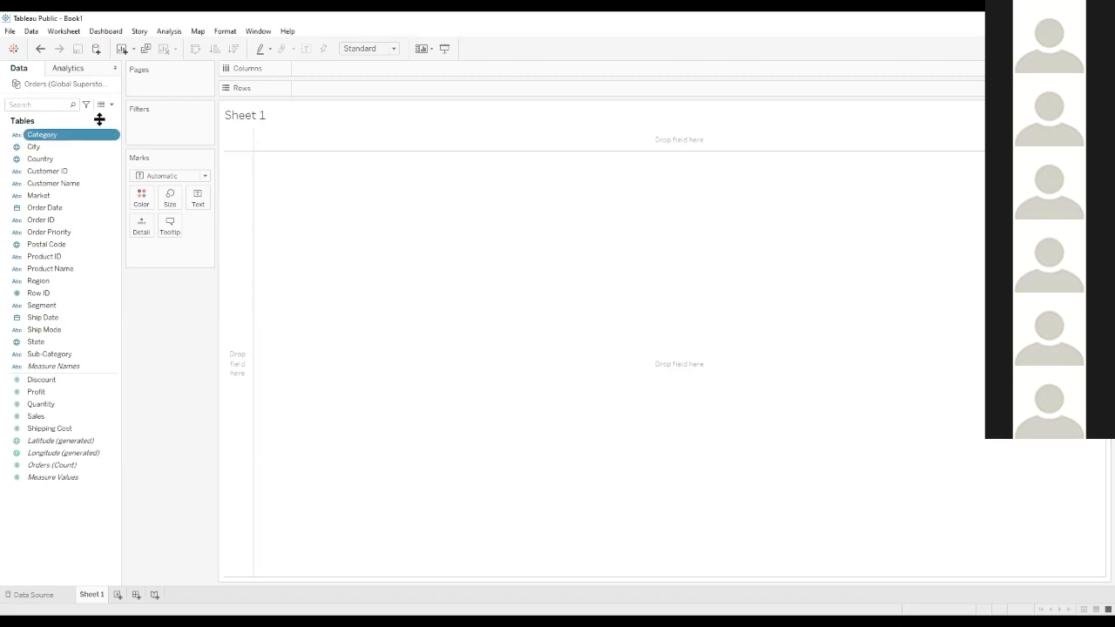
pyautogui.doubleClick(69, 139)
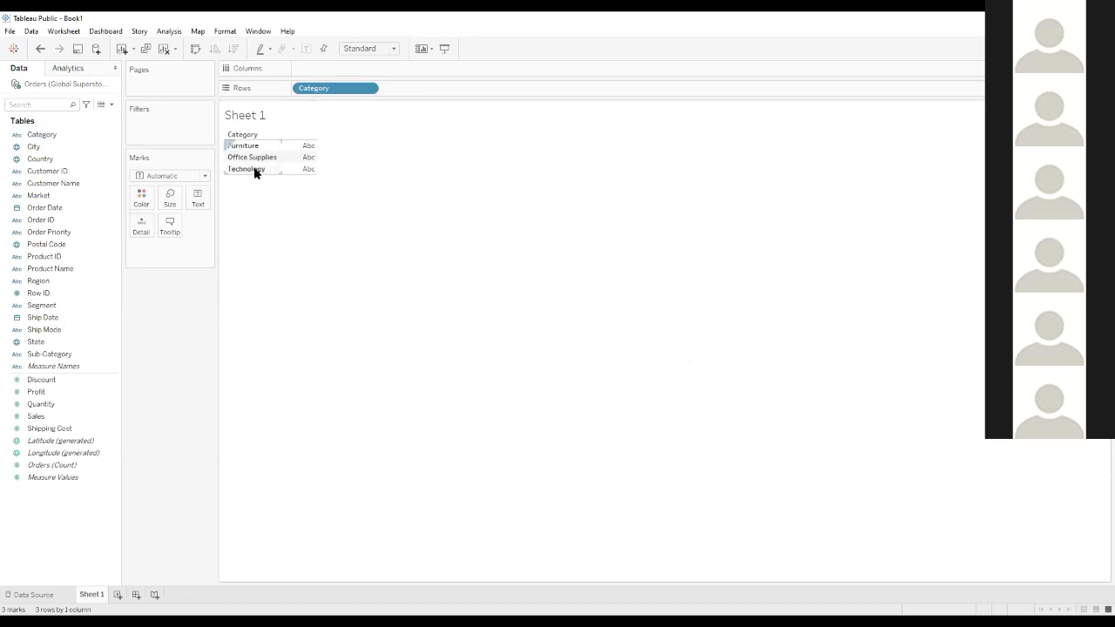
# Examine the Category column and its neighbouring fields in the Orders table of the data source
pyautogui.click(33, 595)
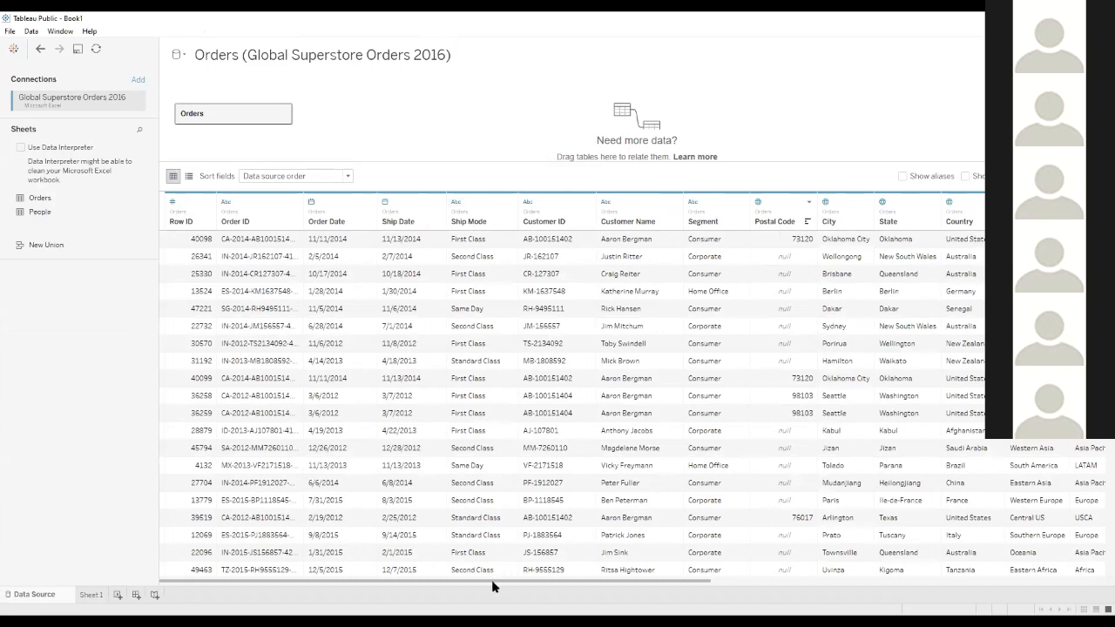
pyautogui.hscroll(1, 508, 592)
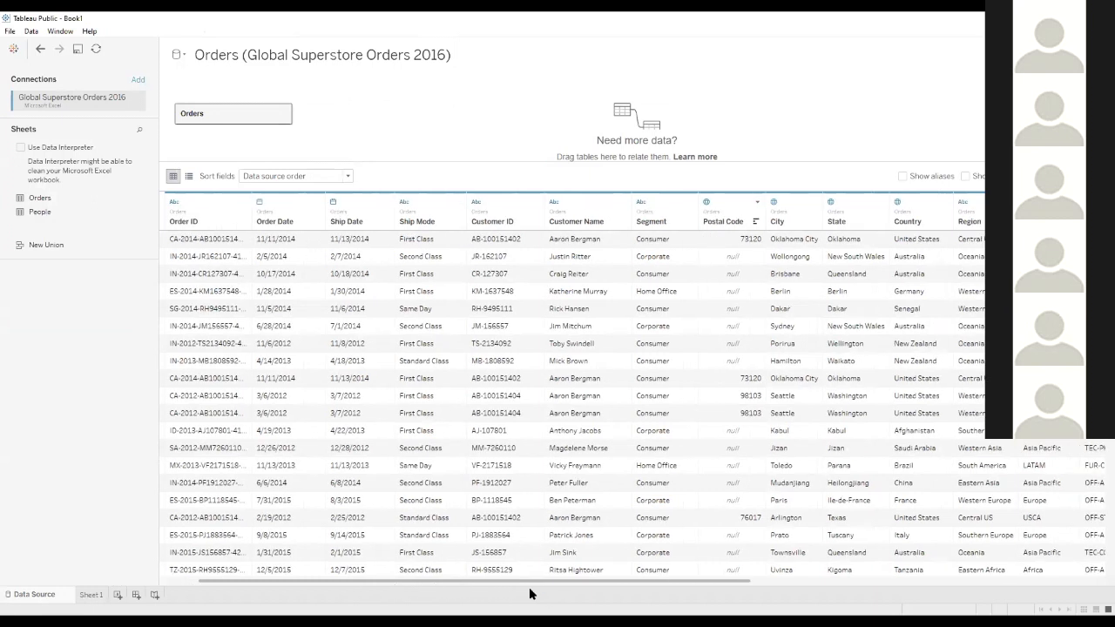
pyautogui.hscroll(2, 564, 592)
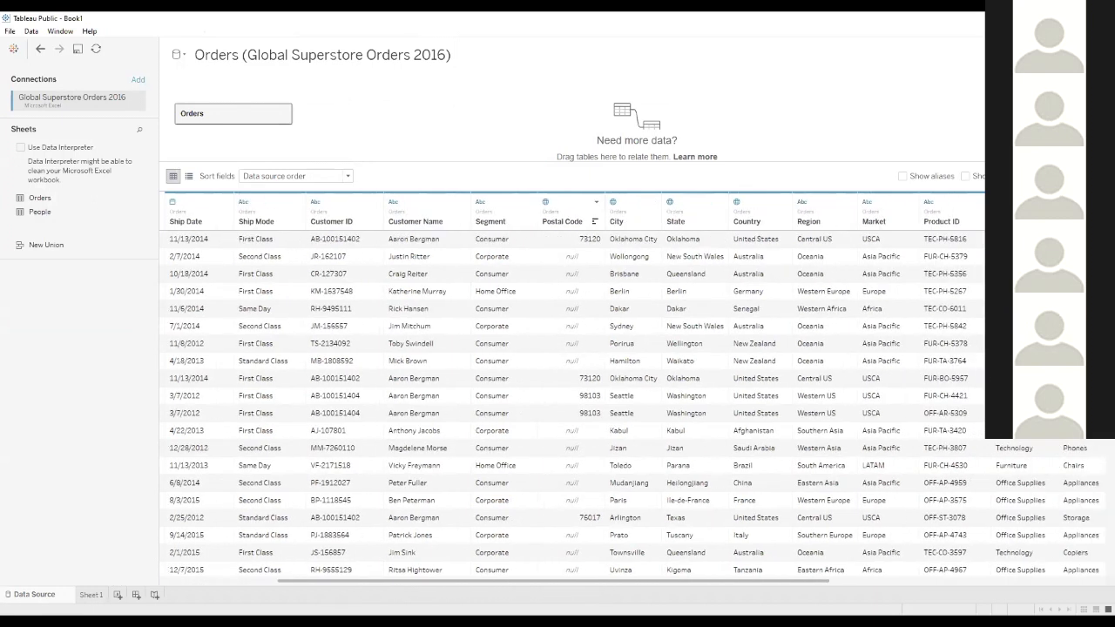
pyautogui.click(1023, 221)
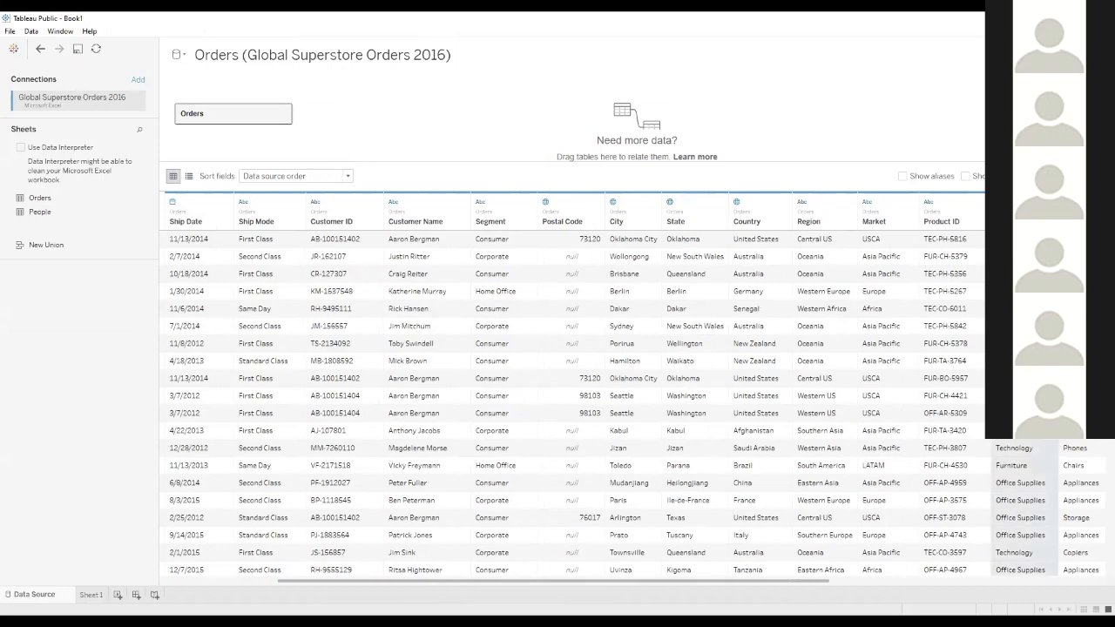
pyautogui.scroll(-10, 610, 405)
pyautogui.scroll(-10, 610, 405)
pyautogui.scroll(12, 610, 405)
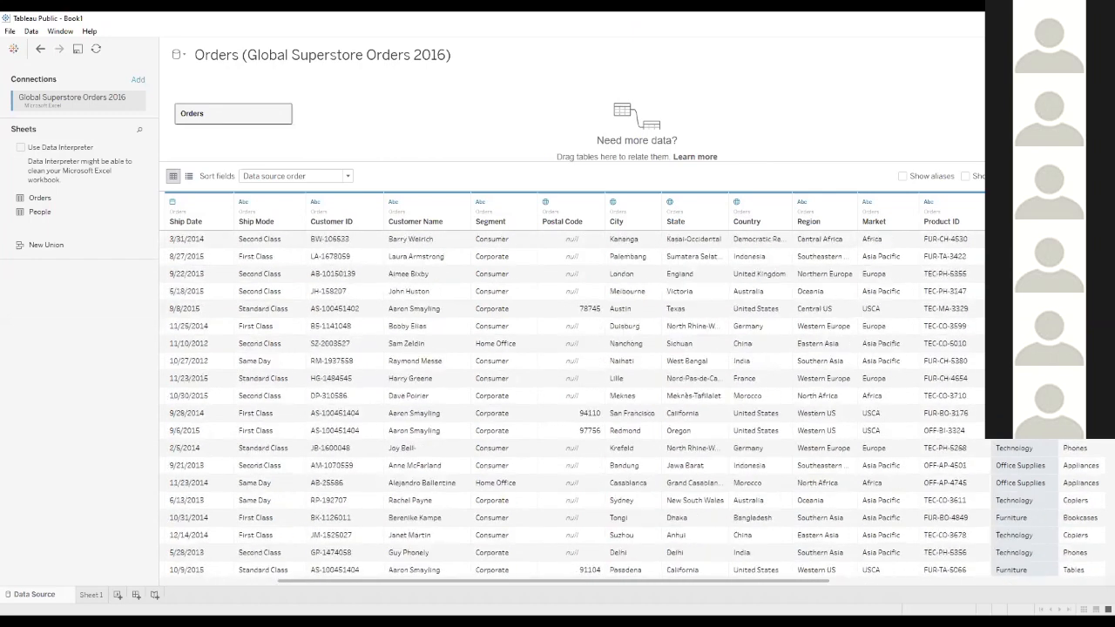
pyautogui.scroll(-10, 609, 405)
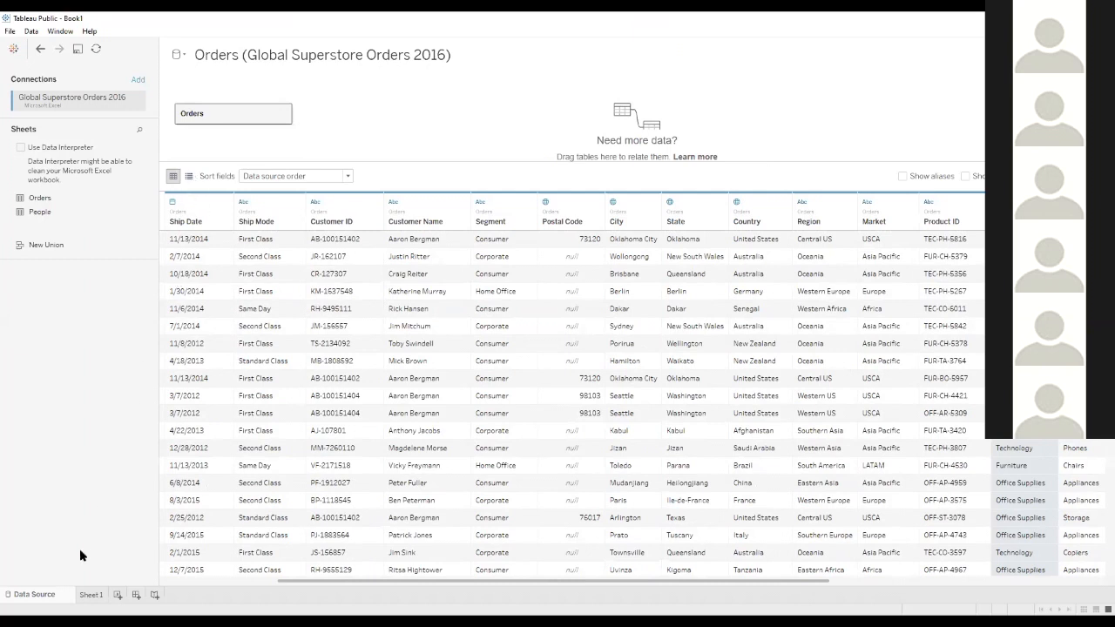
# Add Segment to Rows after Category on Sheet 1 and show the sum of Sales as the table's values
pyautogui.click(90, 594)
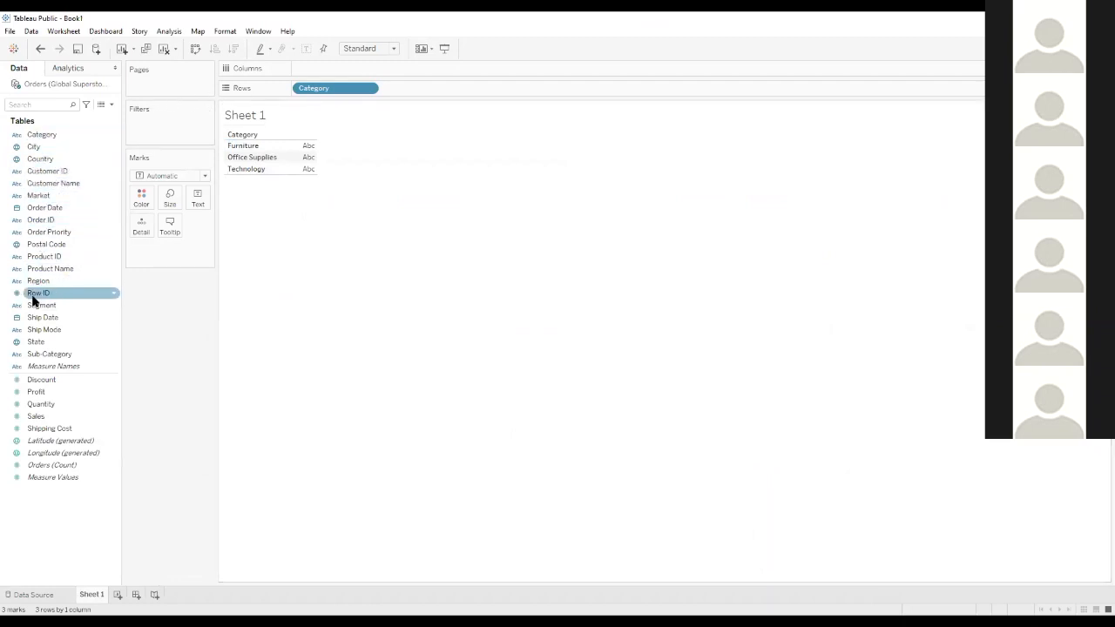
pyautogui.moveTo(46, 308); pyautogui.dragTo(407, 90)
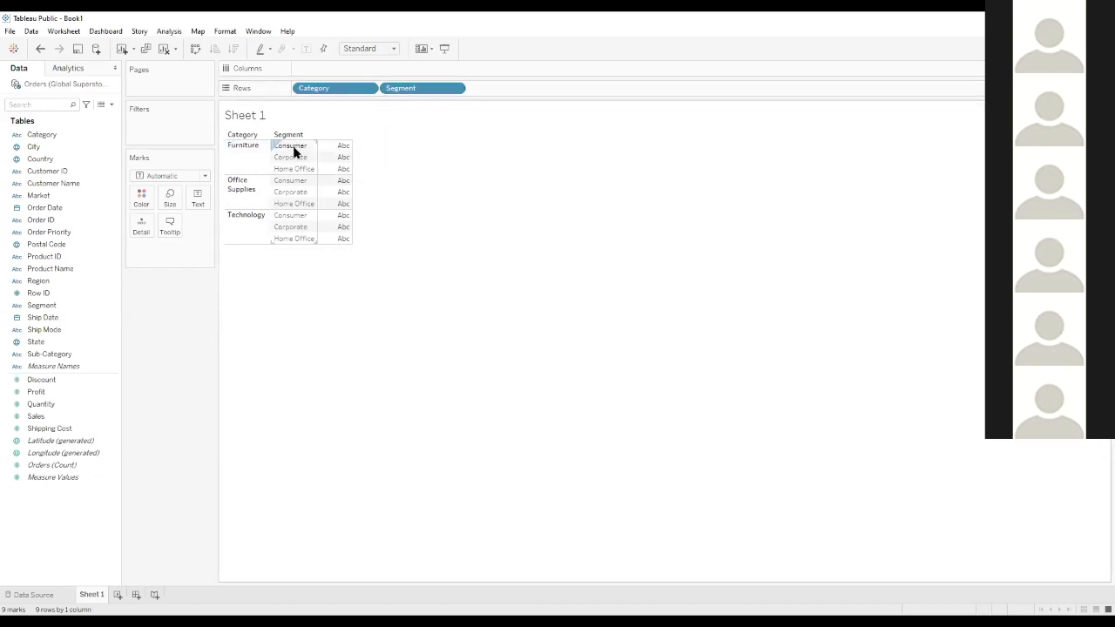
pyautogui.click(46, 379)
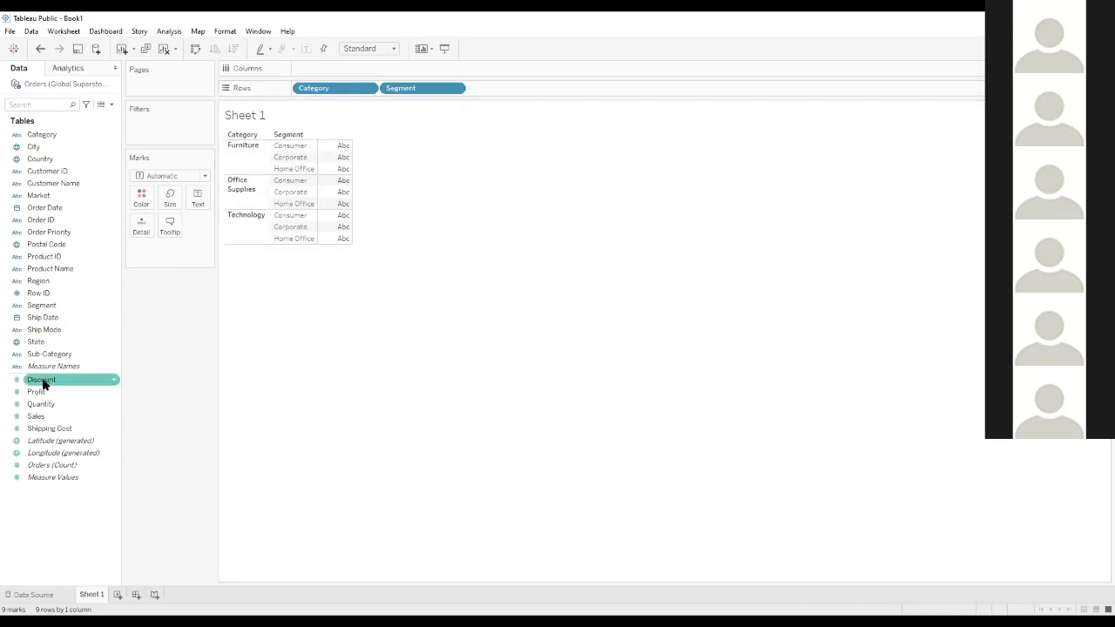
pyautogui.click(37, 417)
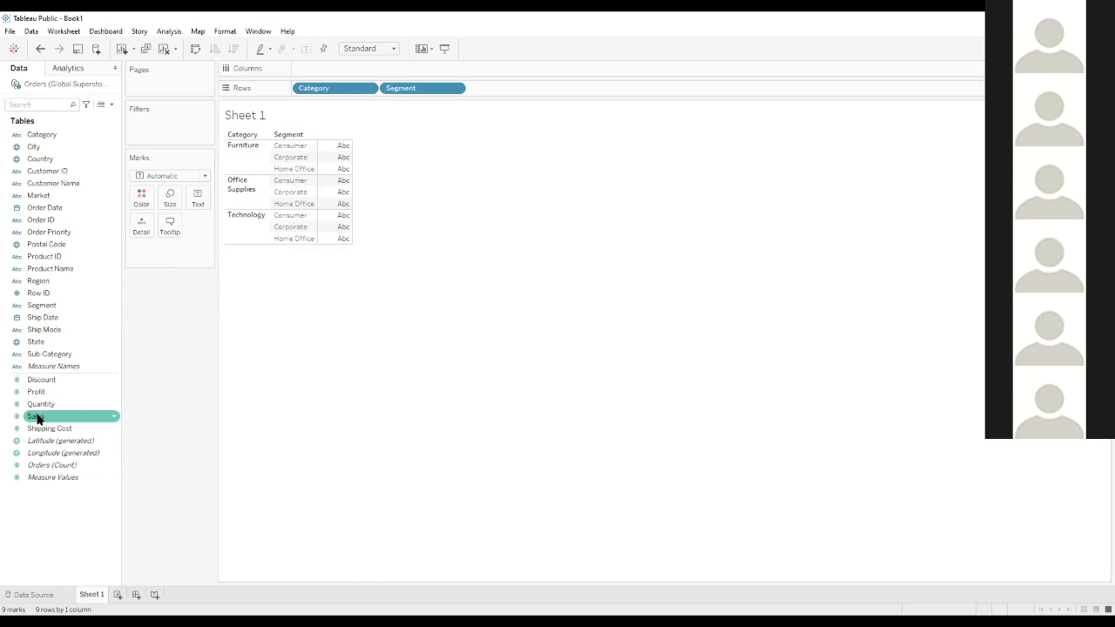
pyautogui.doubleClick(37, 417)
pyautogui.moveTo(327, 167)
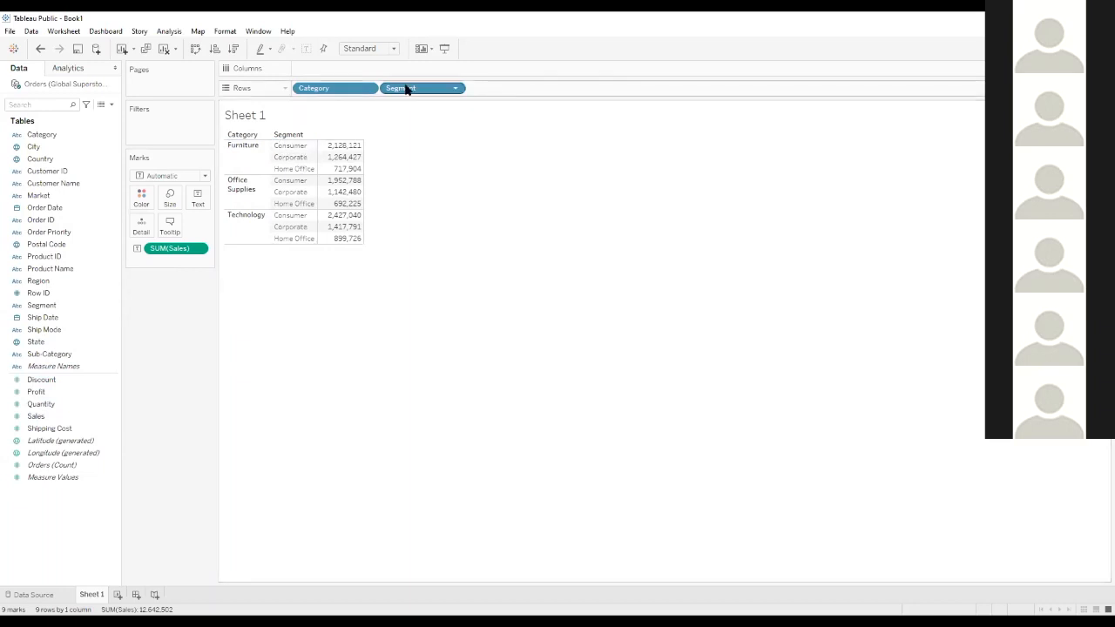
# Try the view without Segment and with Segment on Columns, ending with it back on Rows after Category
pyautogui.moveTo(406, 90); pyautogui.dragTo(281, 20)
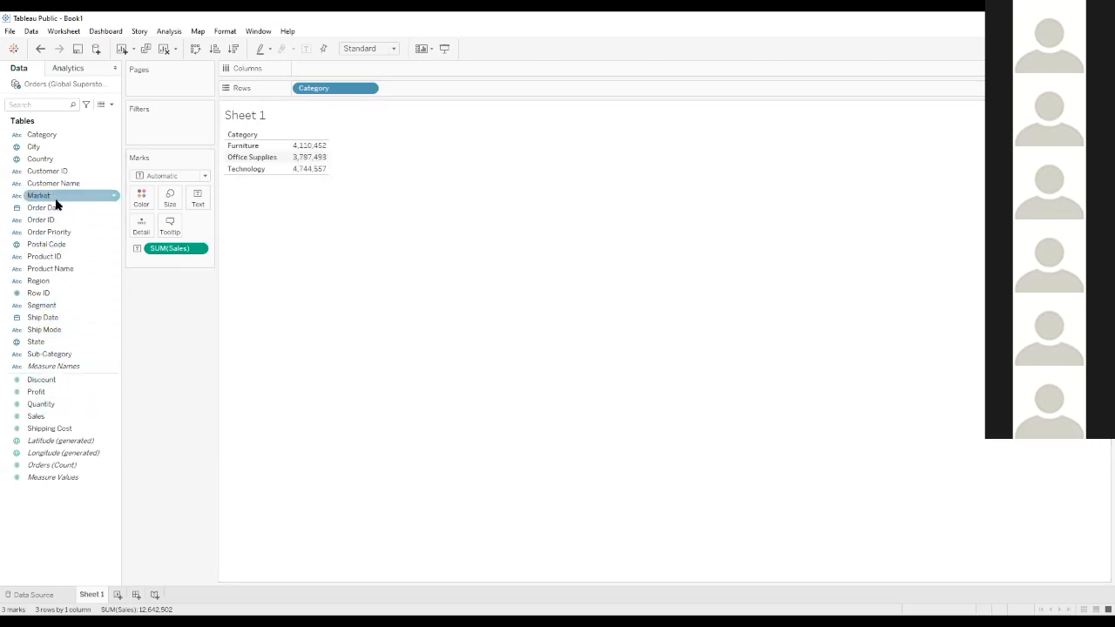
pyautogui.doubleClick(39, 306)
pyautogui.moveTo(324, 73); pyautogui.dragTo(420, 90)
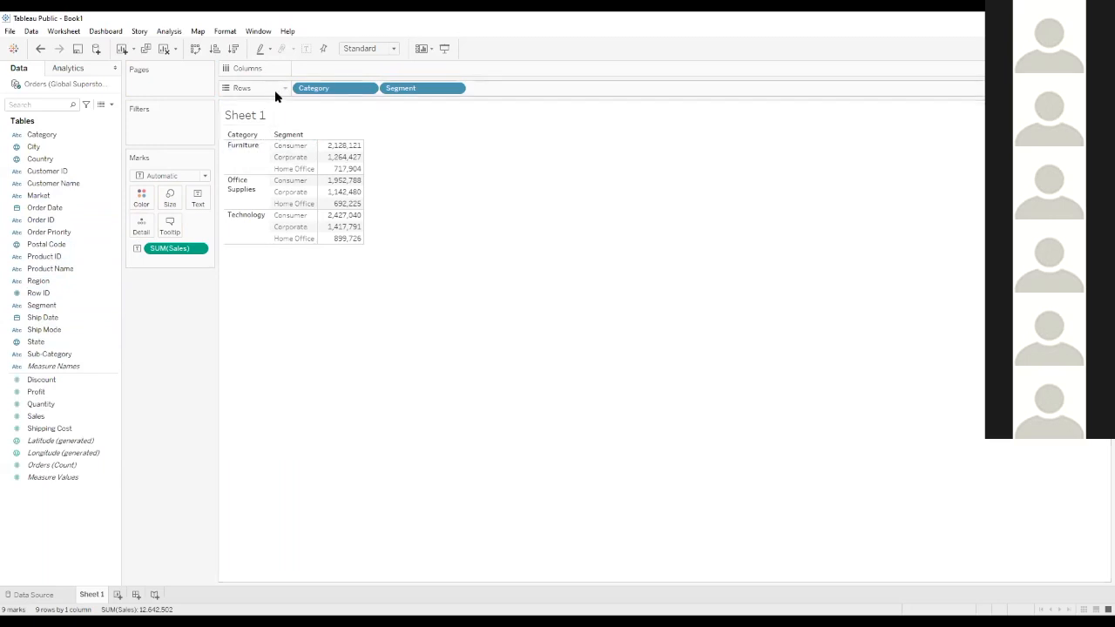
pyautogui.moveTo(418, 91); pyautogui.dragTo(336, 75)
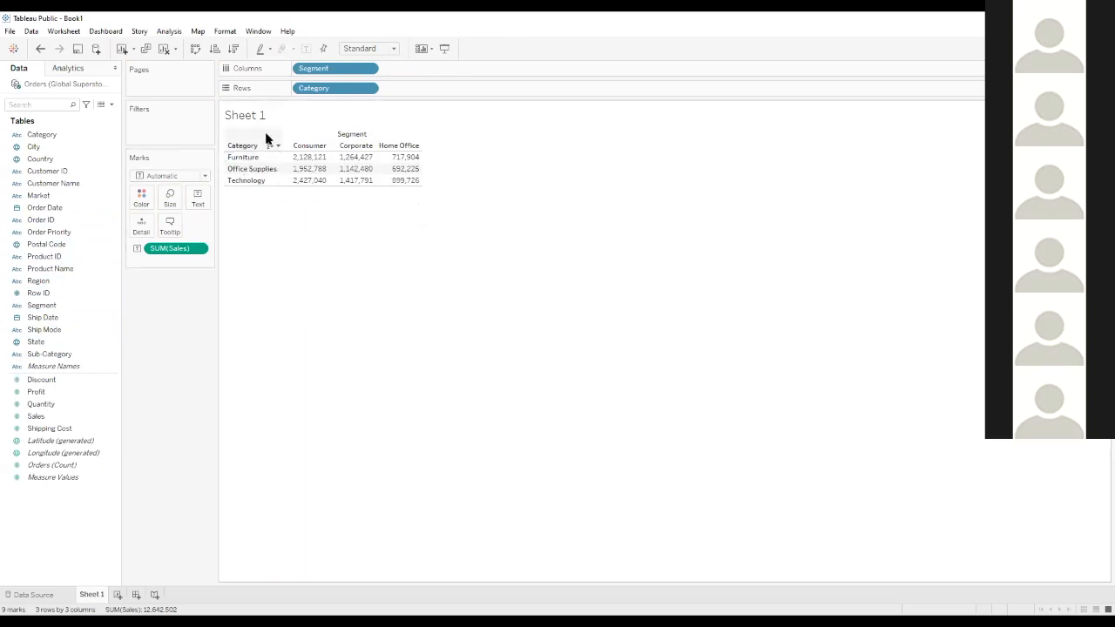
pyautogui.moveTo(348, 68); pyautogui.dragTo(423, 89)
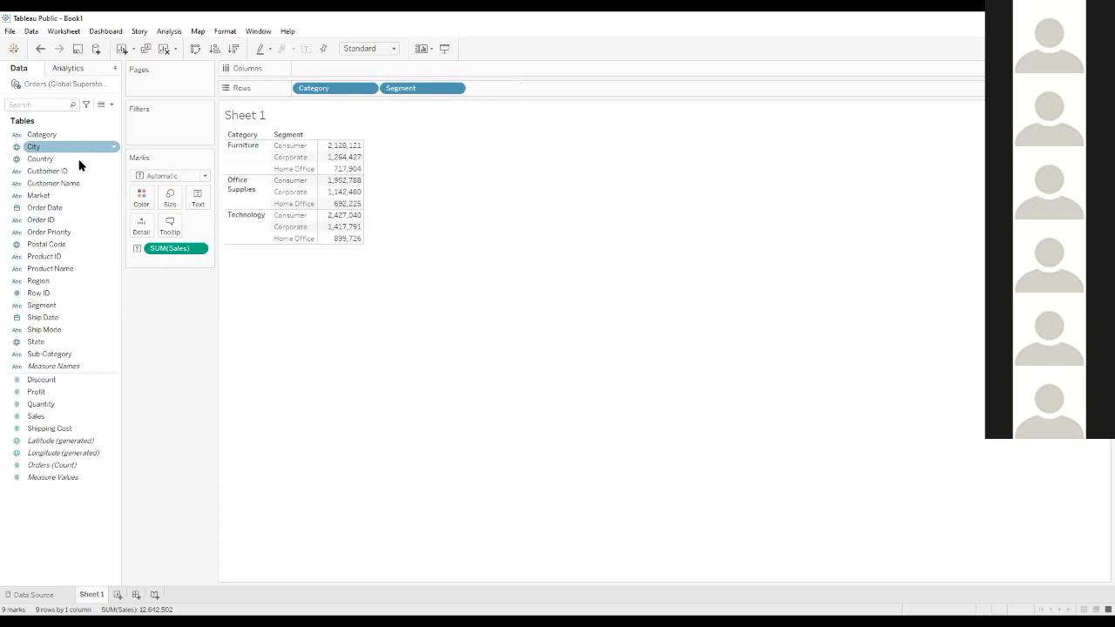
pyautogui.rightClick(57, 196)
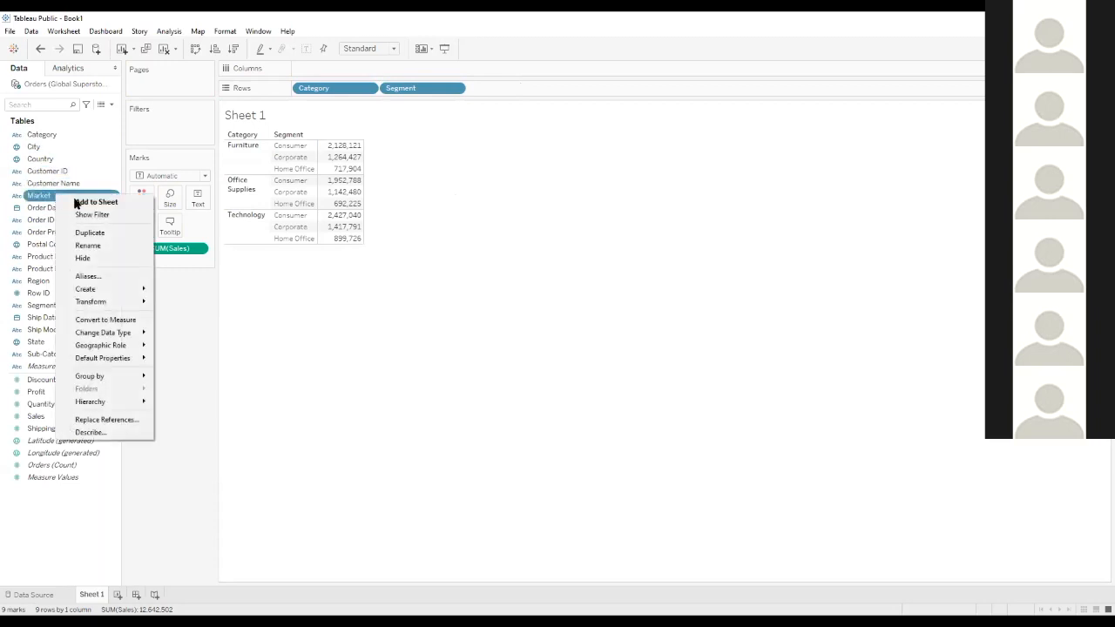
pyautogui.click(348, 302)
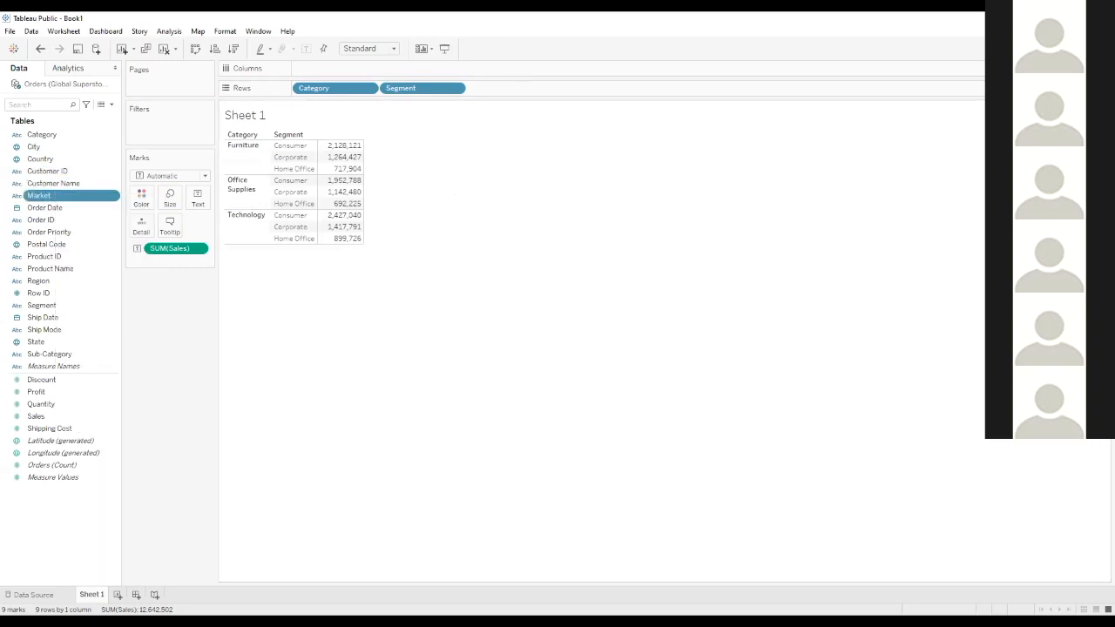
pyautogui.click(839, 17)
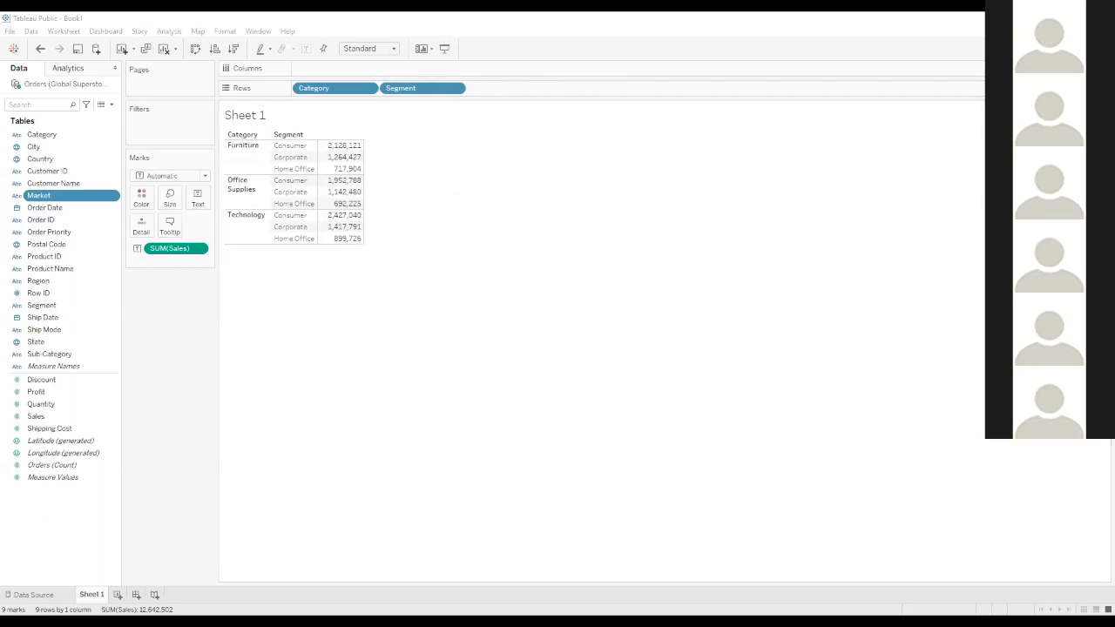
# Review the Orders table's columns in the data source, enlarging the canvas area above the data grid
pyautogui.click(25, 595)
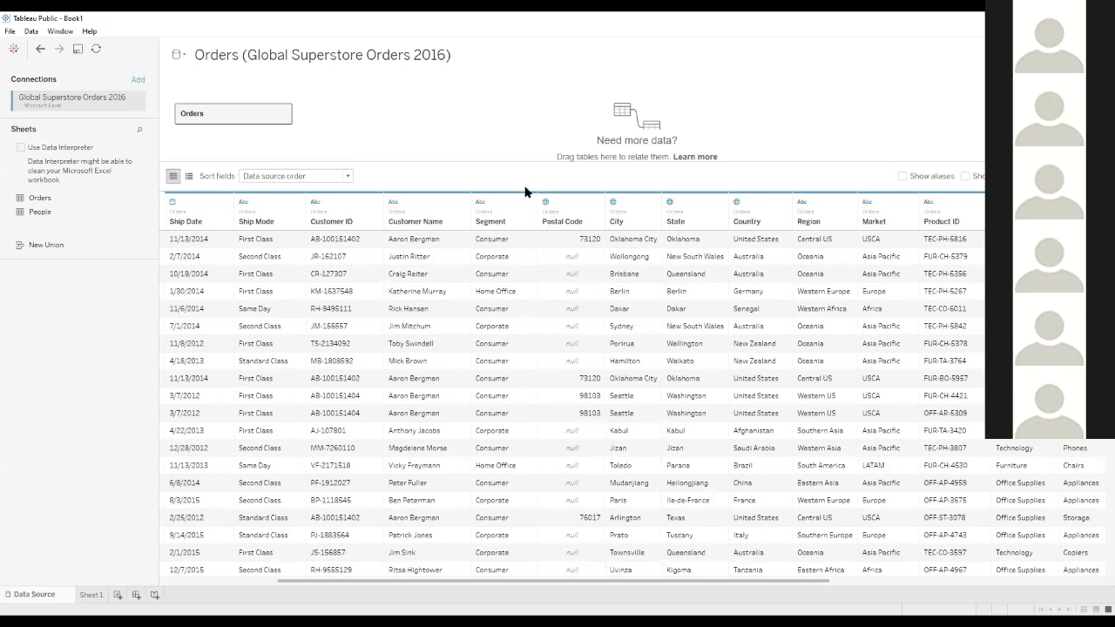
pyautogui.moveTo(512, 160); pyautogui.dragTo(516, 191)
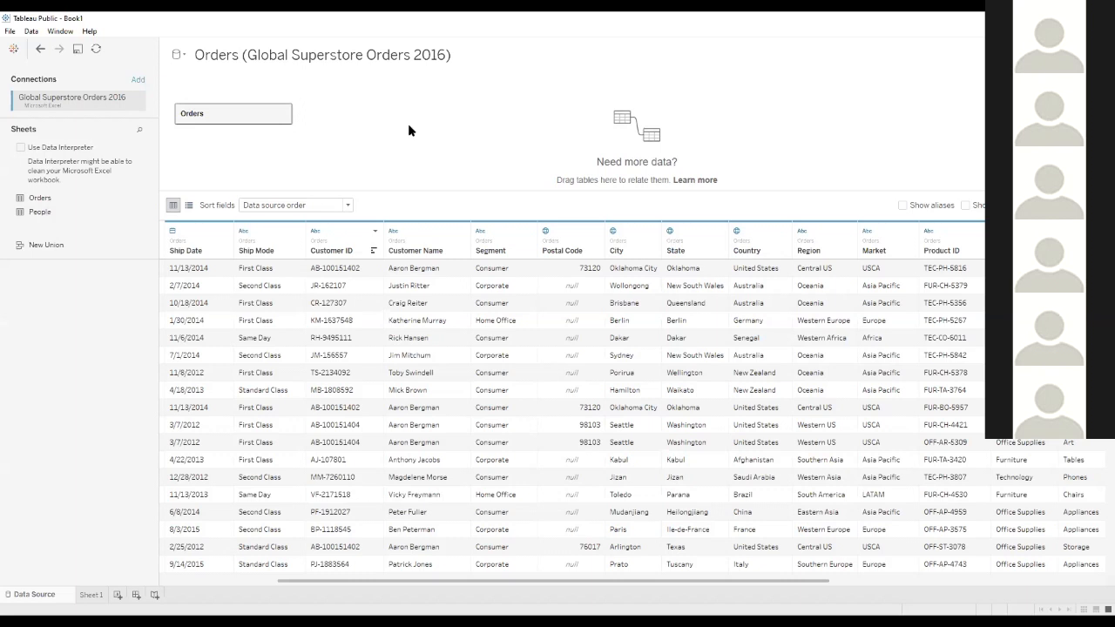
pyautogui.click(87, 598)
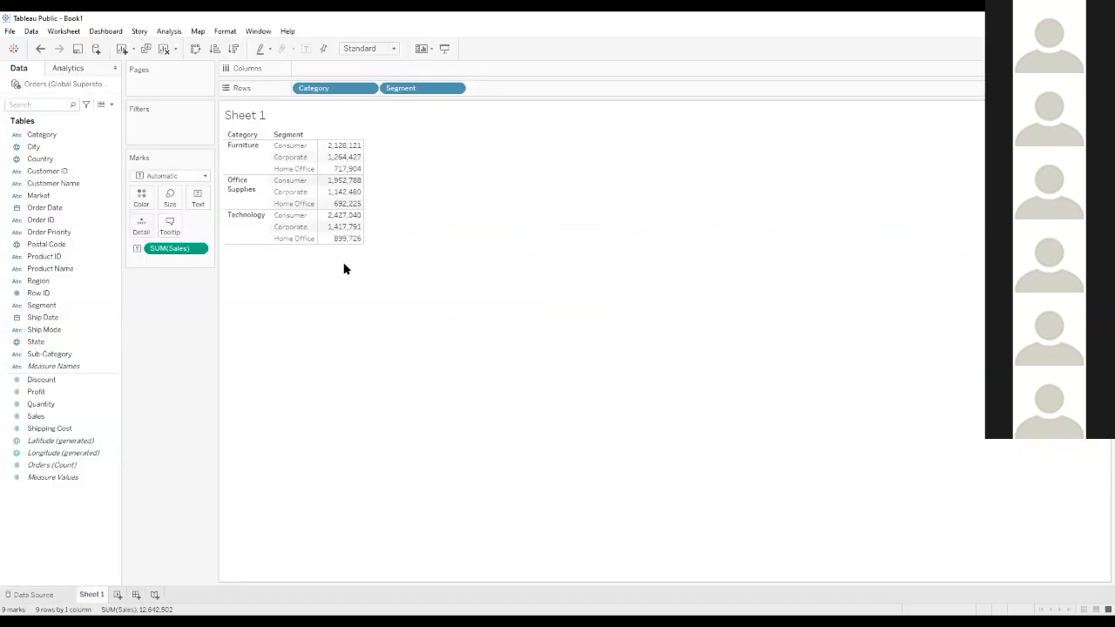
pyautogui.click(29, 594)
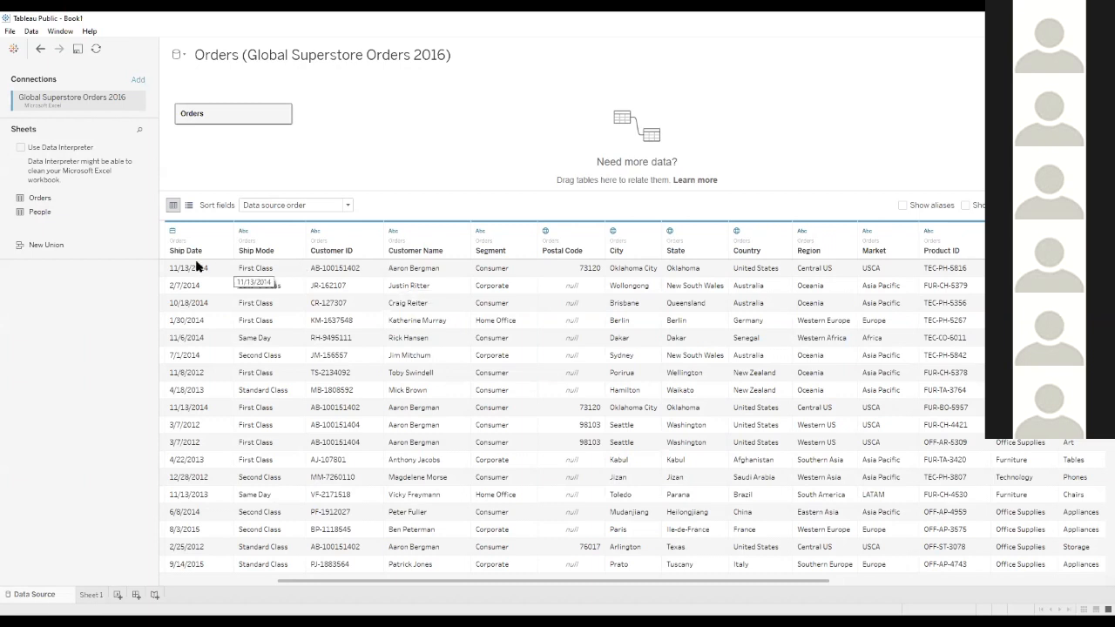
pyautogui.moveTo(327, 581); pyautogui.dragTo(186, 578)
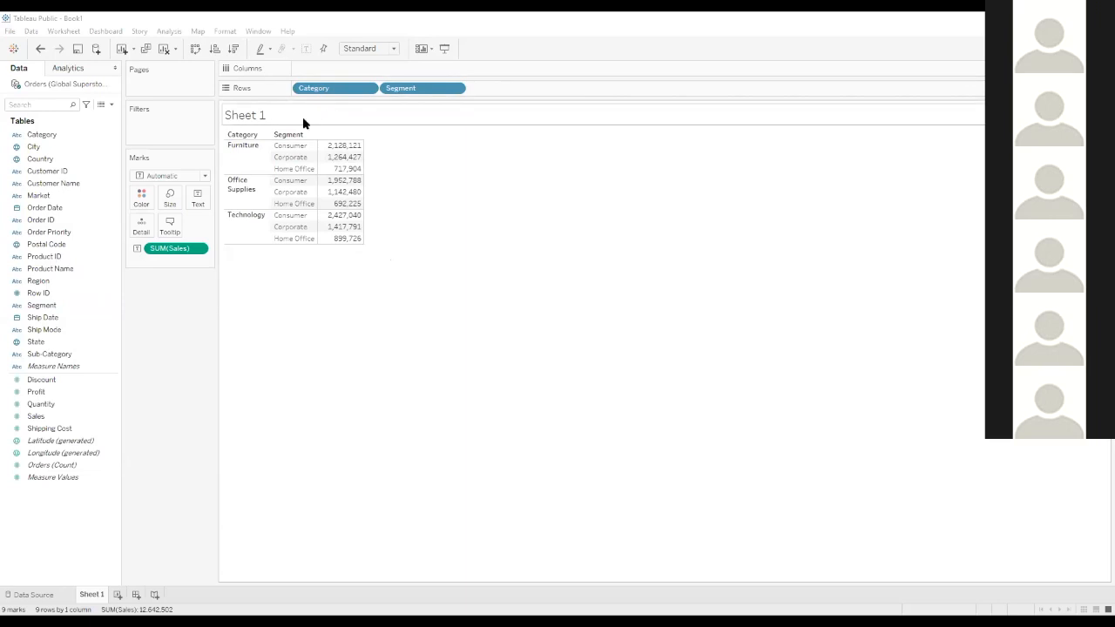
# Describe the Market field on Sheet 1 to read its members, copy the description, and close it
pyautogui.rightClick(58, 198)
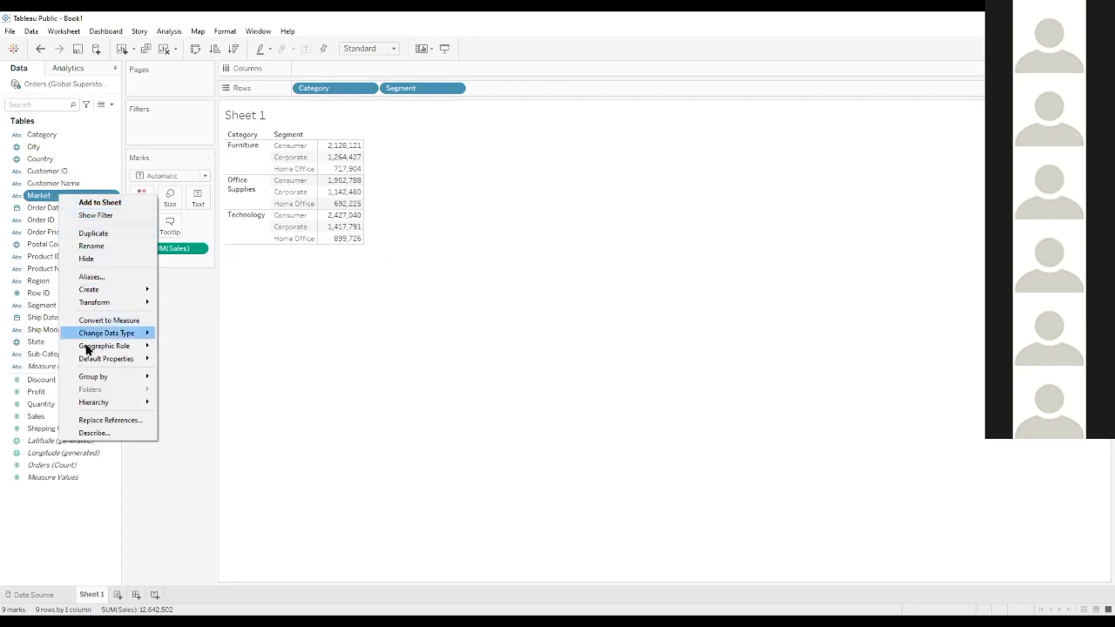
pyautogui.click(94, 433)
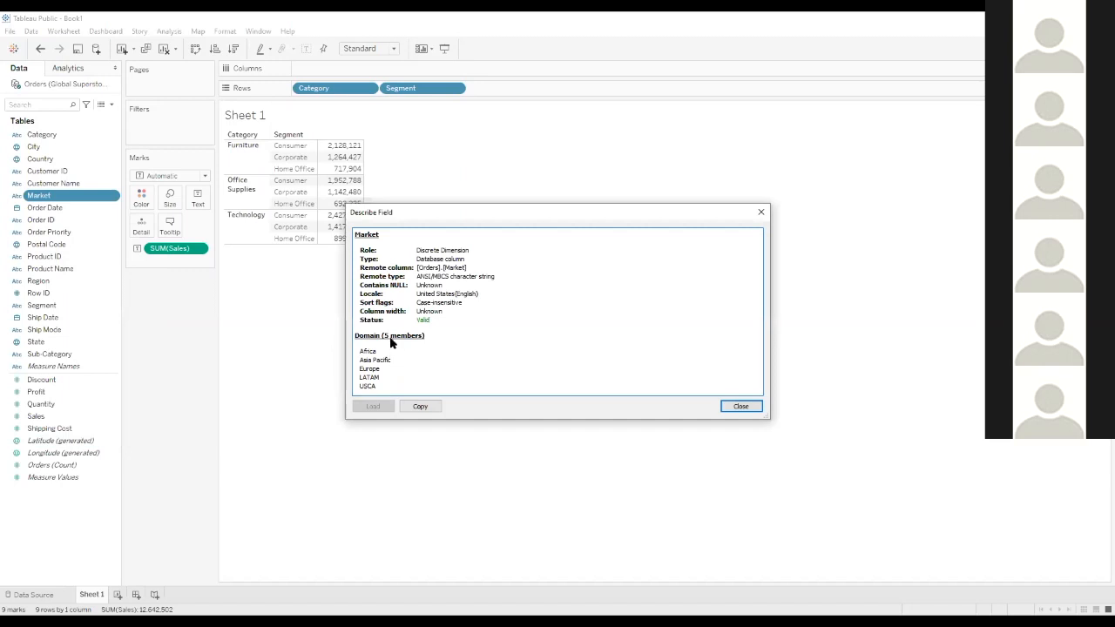
pyautogui.moveTo(360, 351); pyautogui.dragTo(371, 379)
pyautogui.click(418, 407)
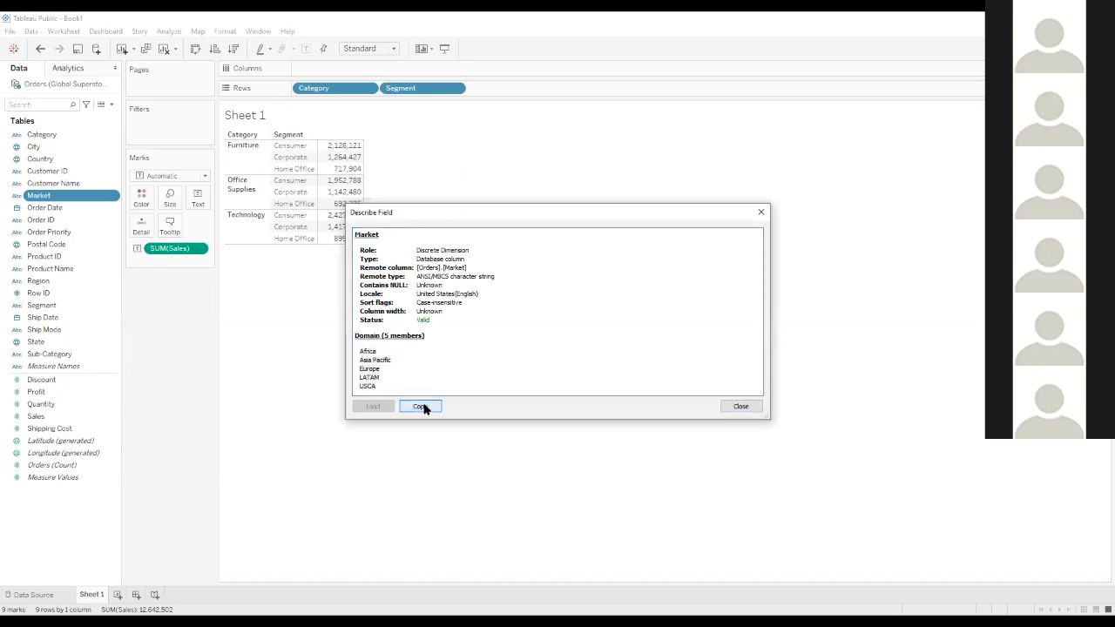
pyautogui.click(742, 408)
# Add Market to Columns and convert the table to a horizontal bar chart of Sales by Category, Segment and Market
pyautogui.moveTo(63, 198); pyautogui.dragTo(331, 72)
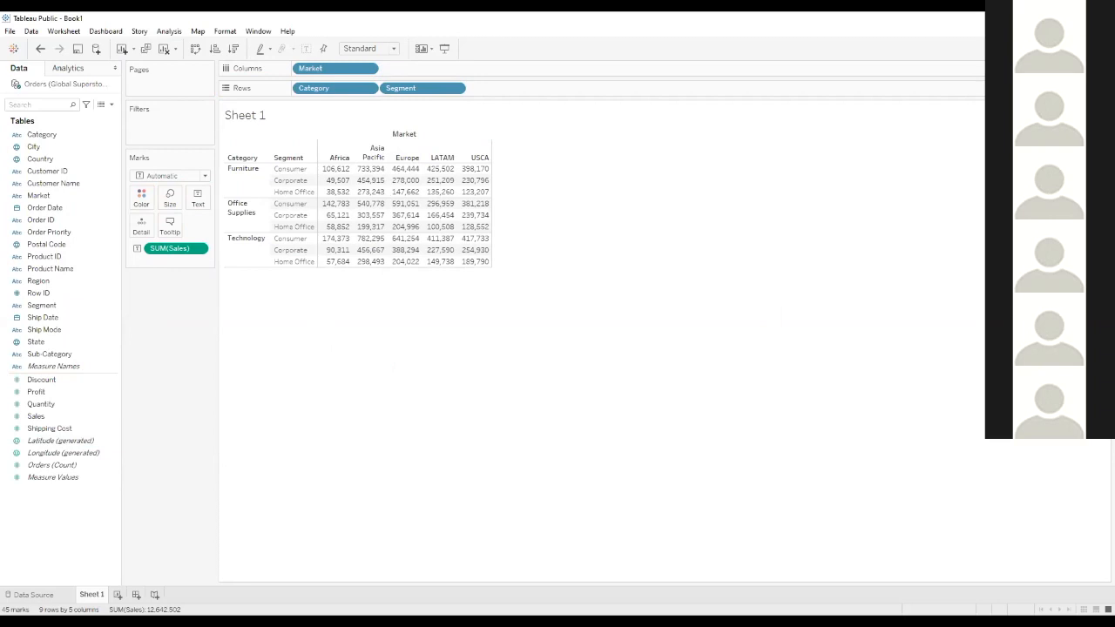
pyautogui.click(1019, 127)
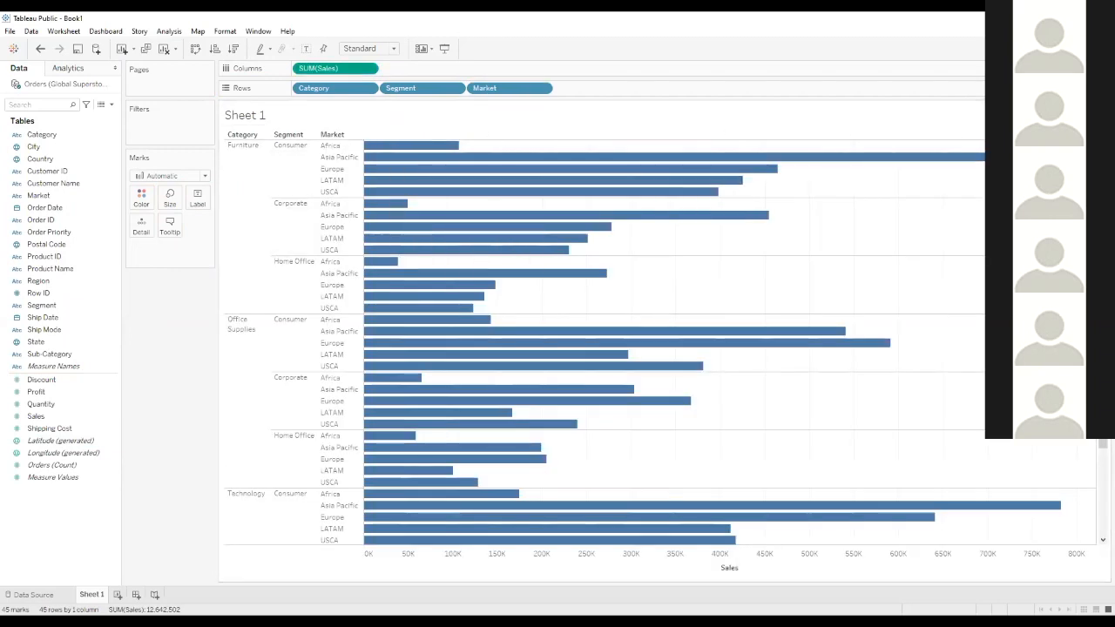
pyautogui.moveTo(489, 88); pyautogui.dragTo(517, 88)
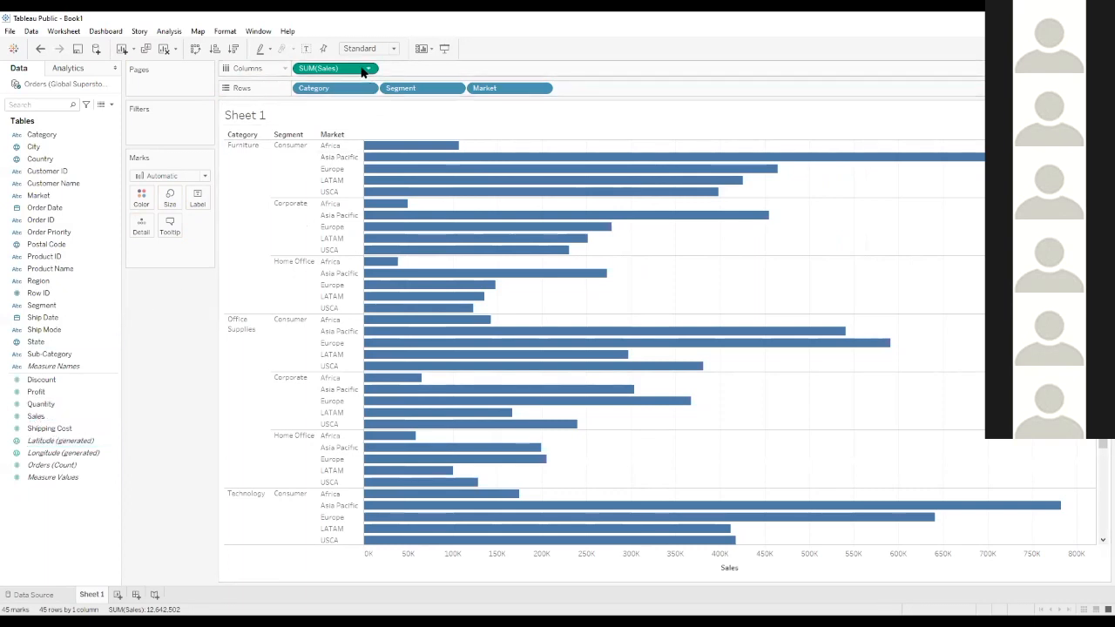
# Open the underlying data of the bar for Furniture, Consumer, Africa
pyautogui.moveTo(409, 148)
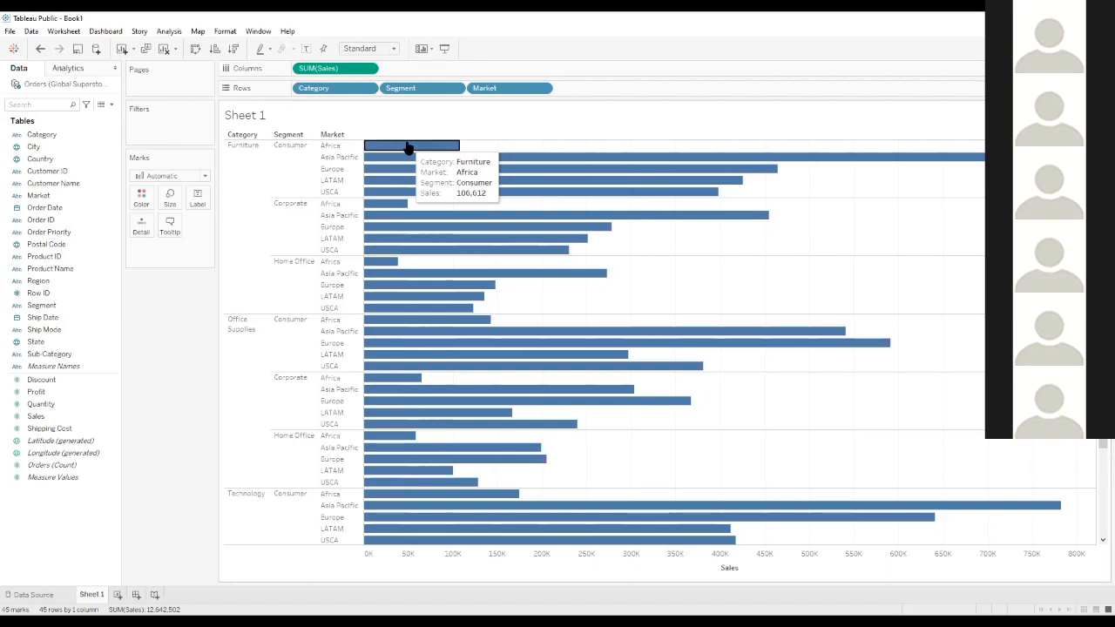
pyautogui.click(407, 146)
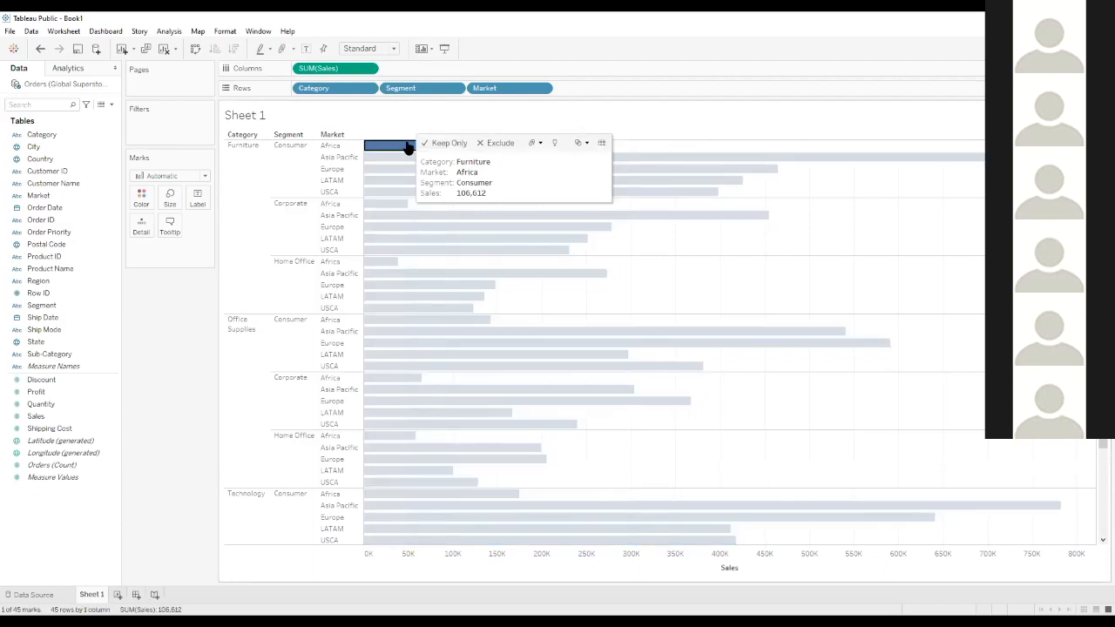
pyautogui.click(598, 144)
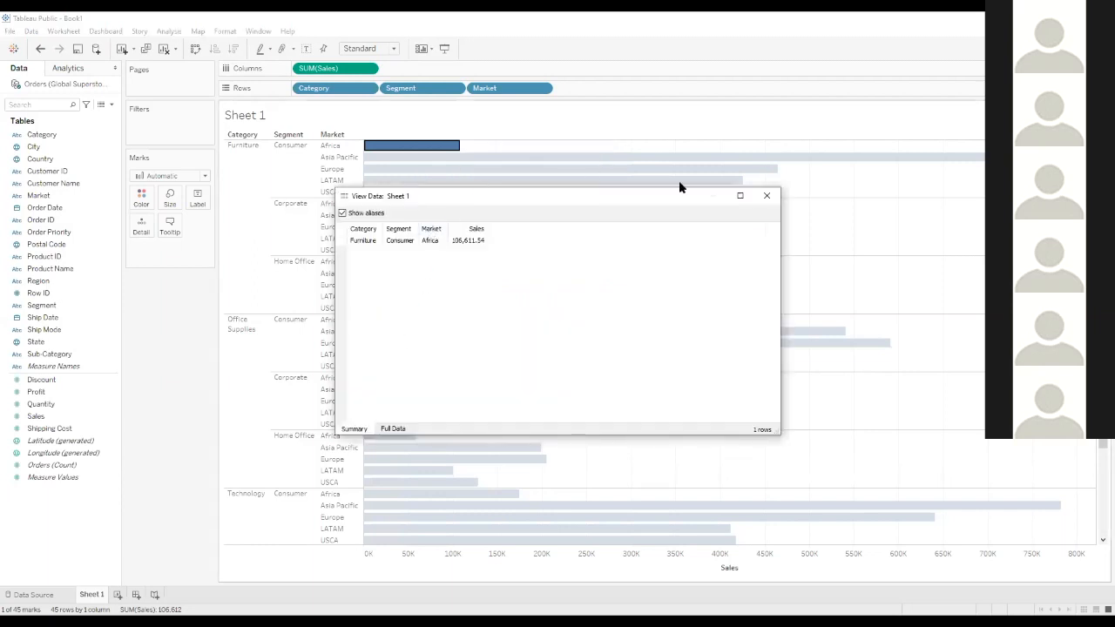
# Inspect the full data rows behind the Furniture, Consumer, Africa bar, close the data window, and deselect the bar
pyautogui.click(764, 198)
pyautogui.click(410, 148)
pyautogui.click(410, 149)
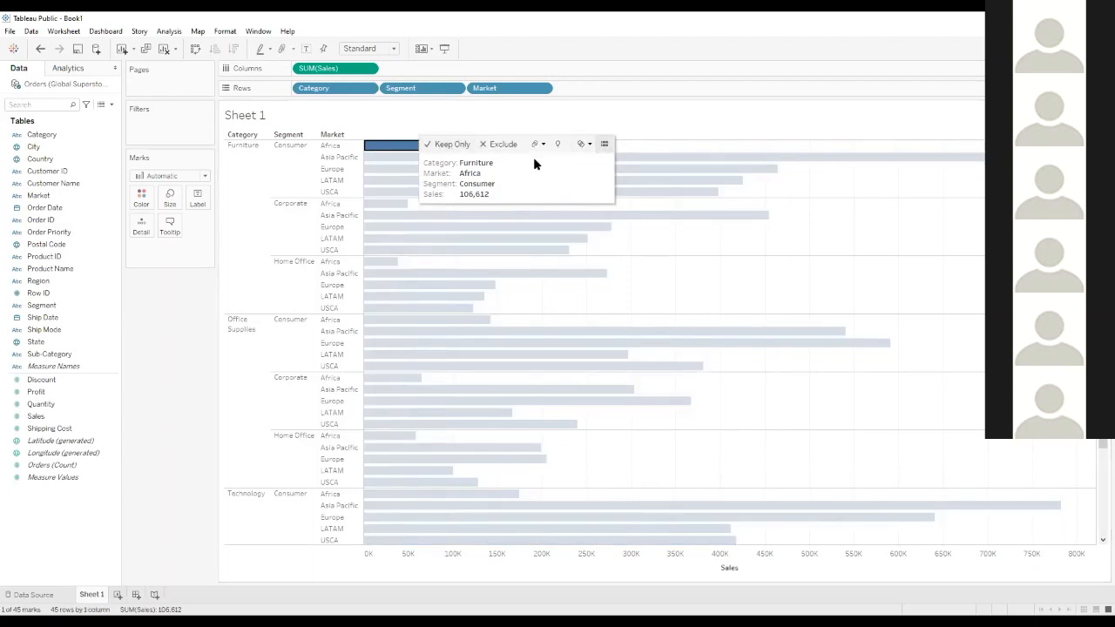
pyautogui.click(604, 144)
pyautogui.click(393, 429)
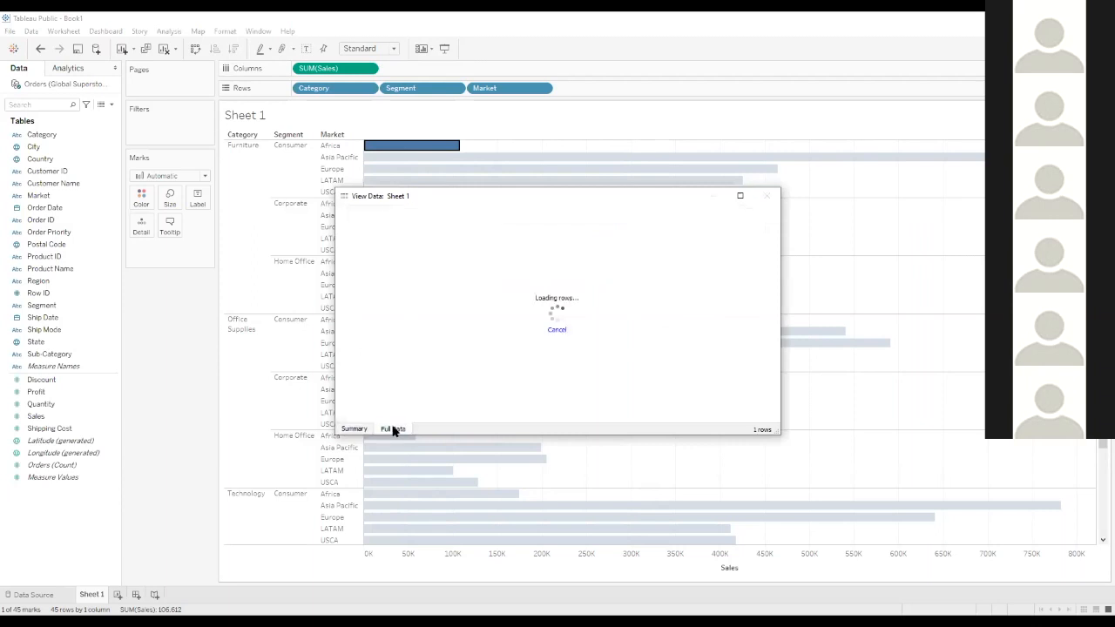
pyautogui.moveTo(420, 418)
pyautogui.mouseDown()
pyautogui.moveTo(764, 426)
pyautogui.moveTo(421, 421)
pyautogui.mouseUp()
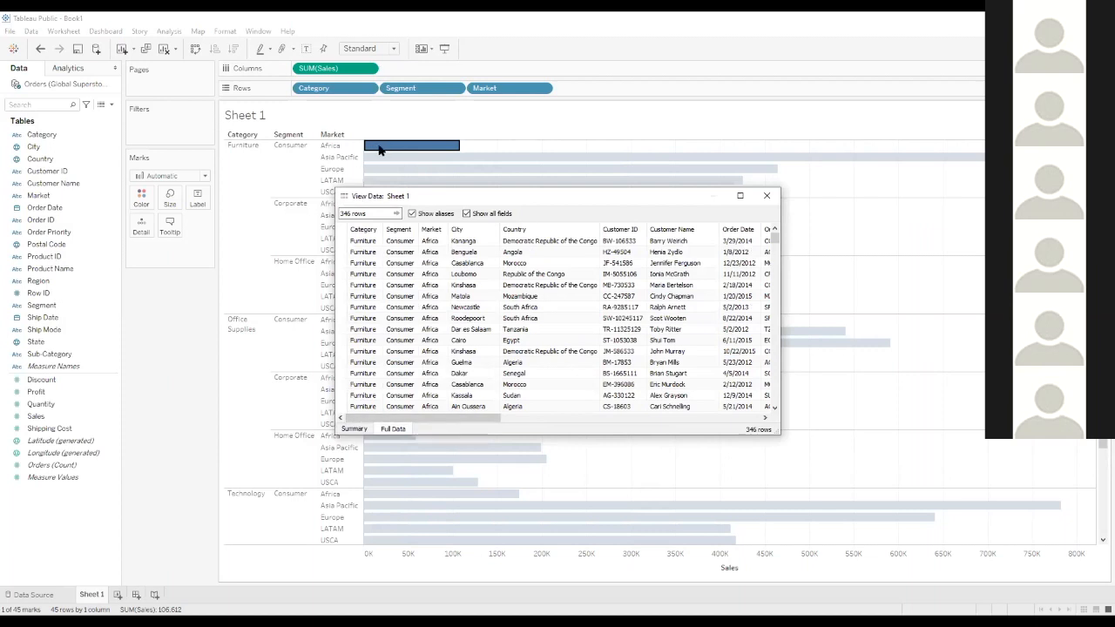
pyautogui.click(766, 196)
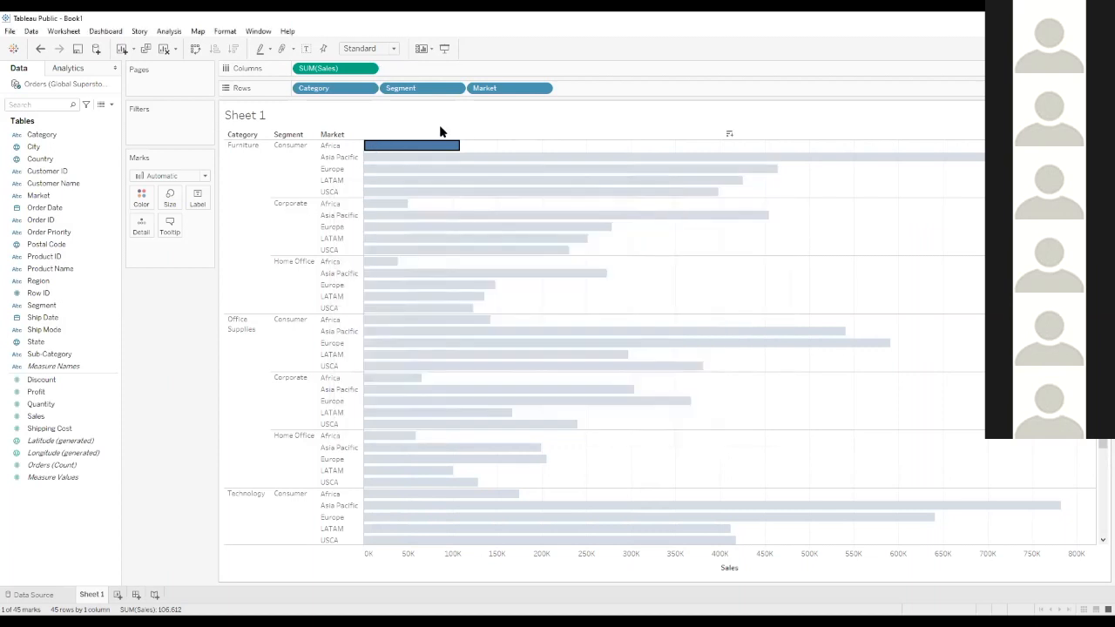
pyautogui.click(393, 147)
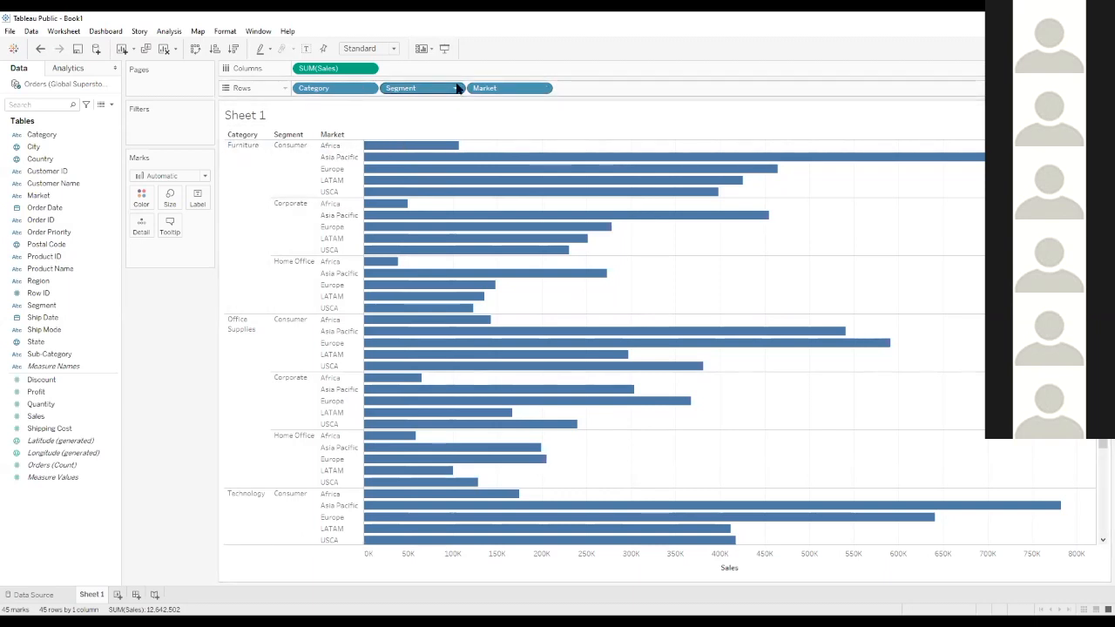
# Move Market from Rows to Columns ahead of Sales, and color the bars by Market
pyautogui.moveTo(460, 89); pyautogui.dragTo(296, 74)
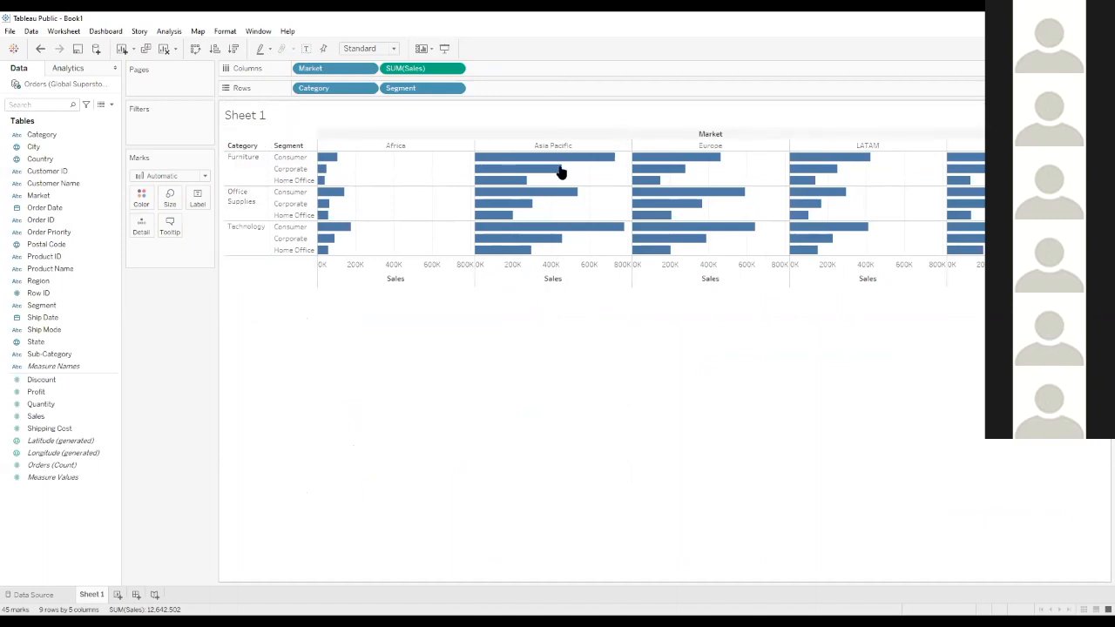
pyautogui.moveTo(524, 162)
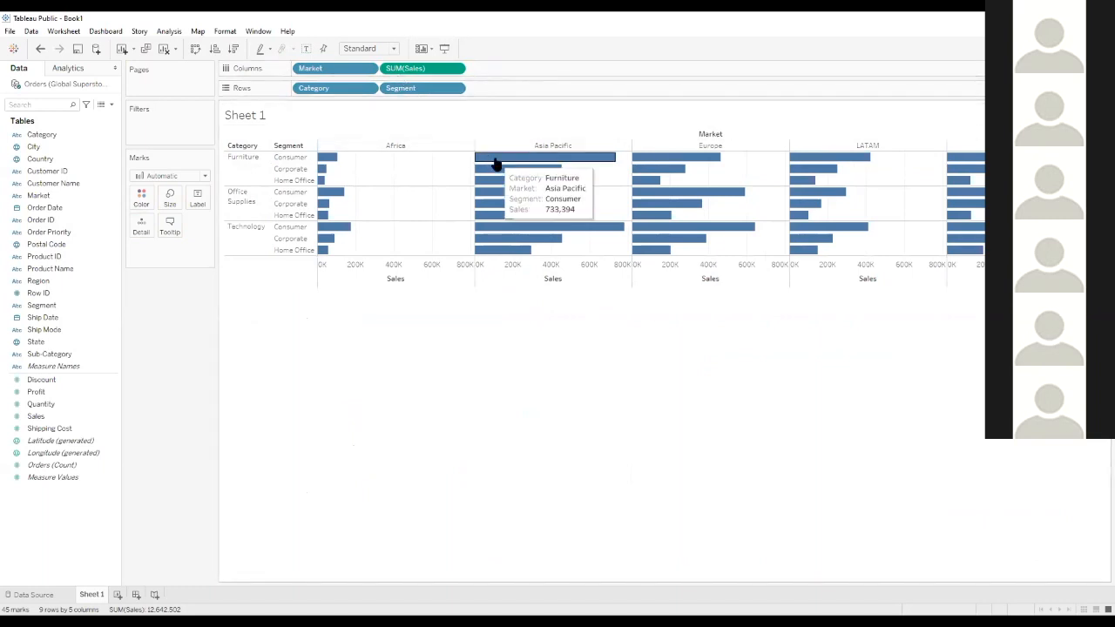
pyautogui.moveTo(341, 70); pyautogui.dragTo(292, 67)
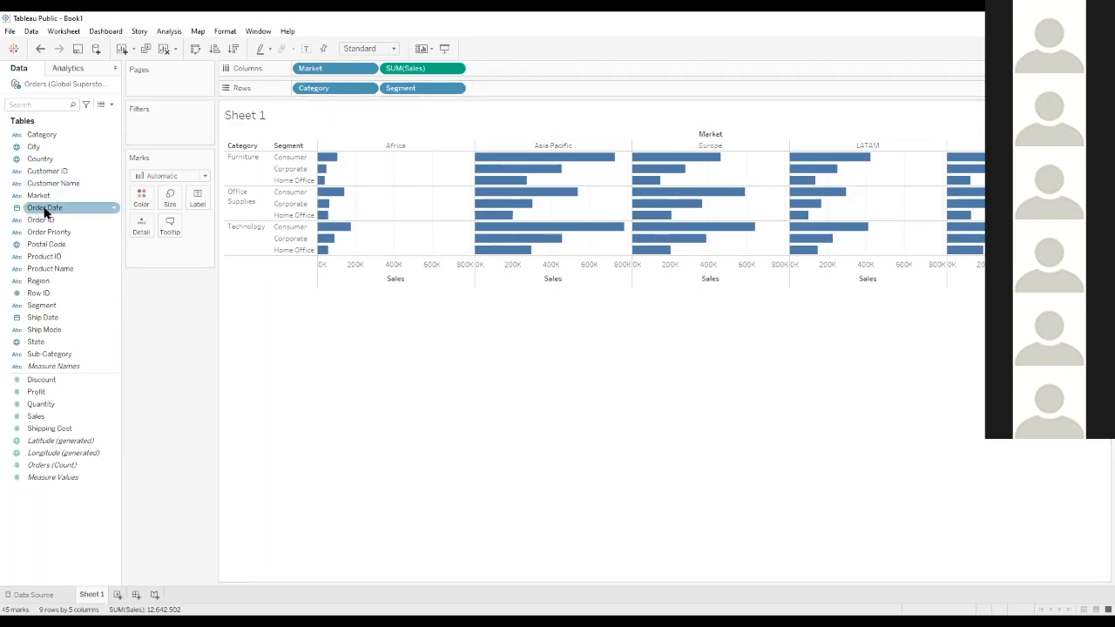
pyautogui.moveTo(44, 198); pyautogui.dragTo(143, 198)
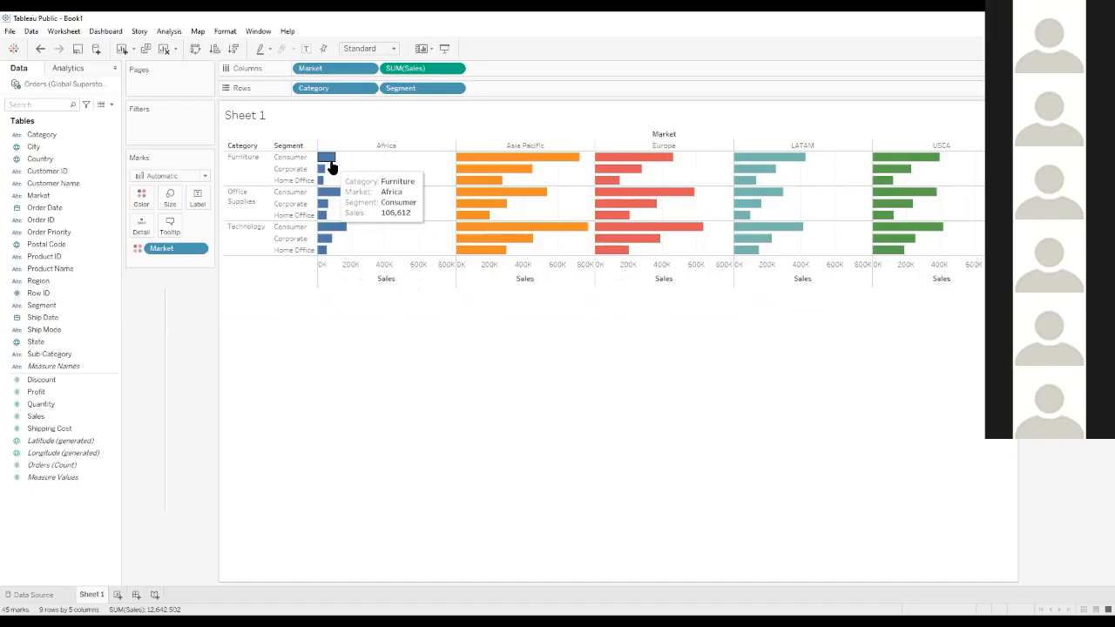
pyautogui.moveTo(299, 170)
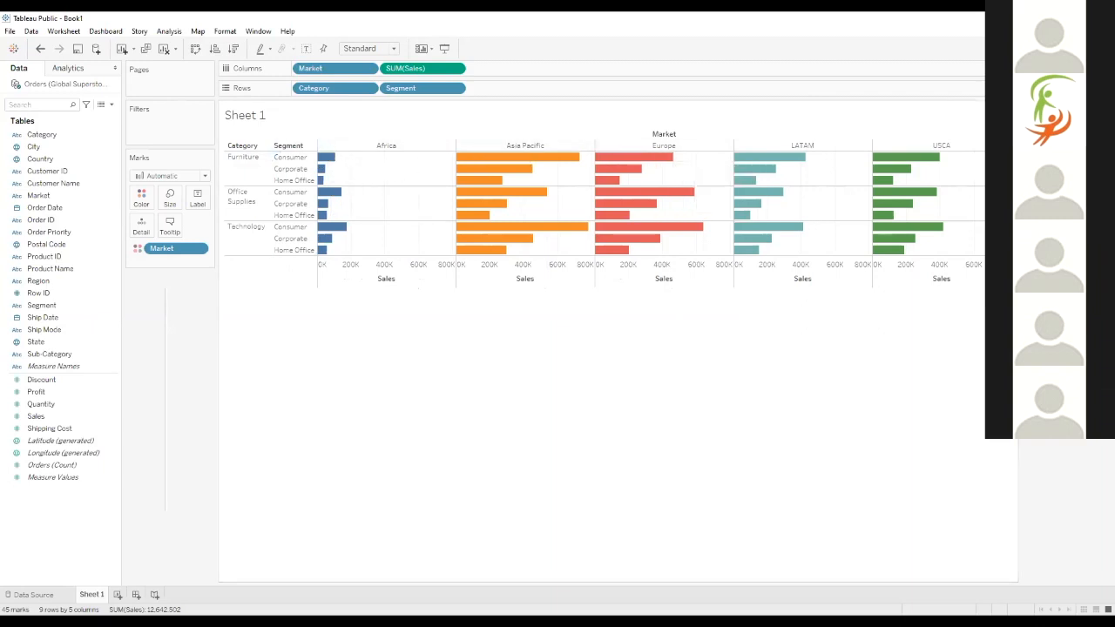
# Add a new worksheet and plot Sales on Rows against the year of Order Date on Columns
pyautogui.click(48, 210)
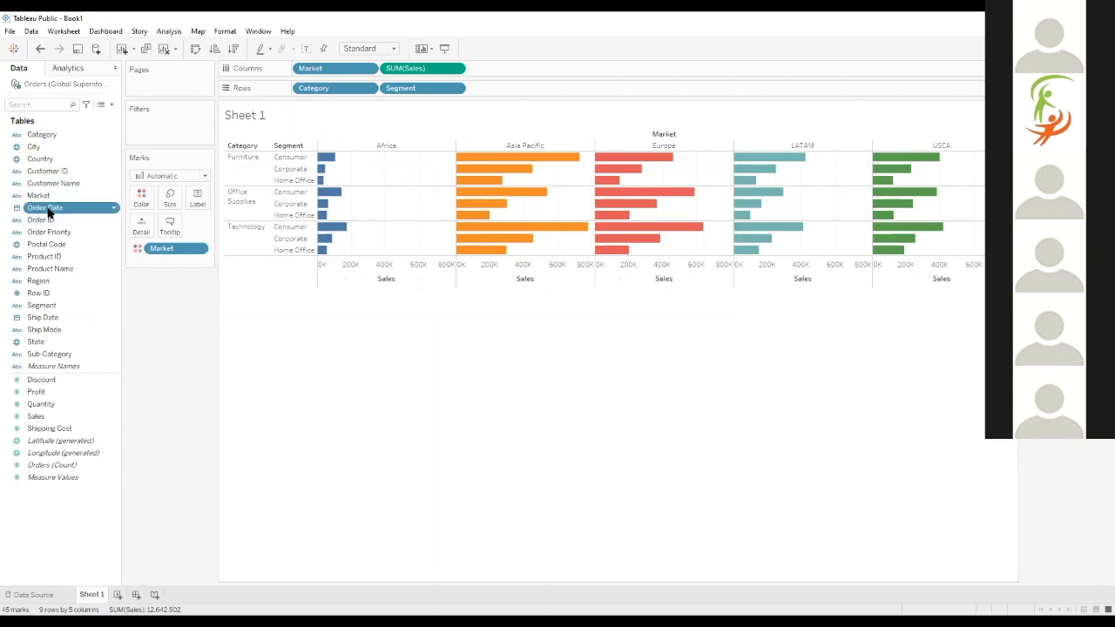
pyautogui.click(117, 595)
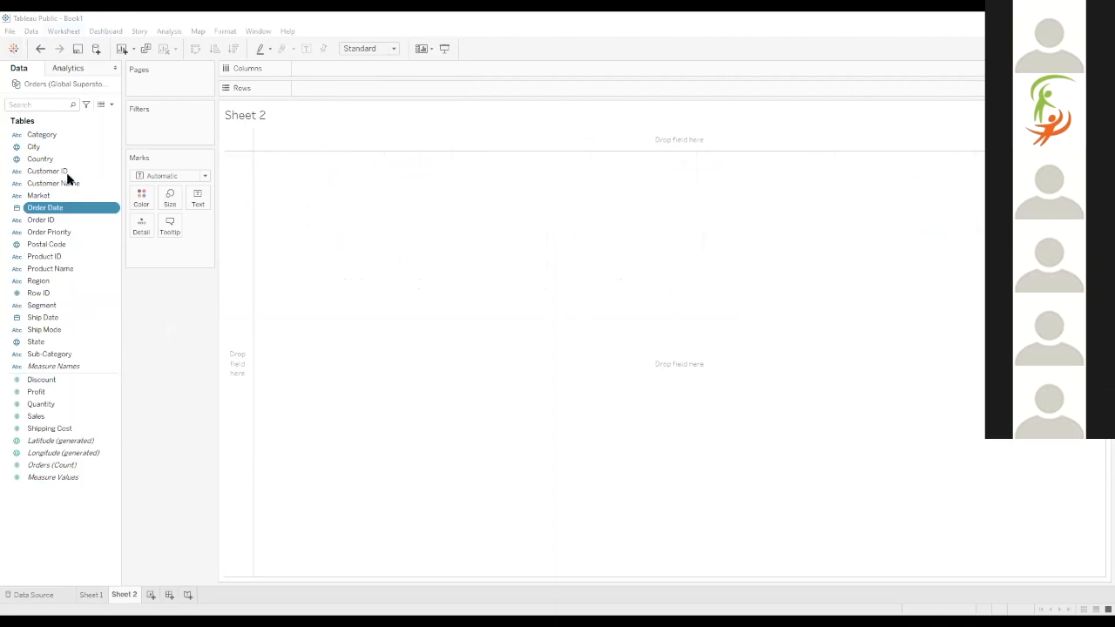
pyautogui.click(92, 595)
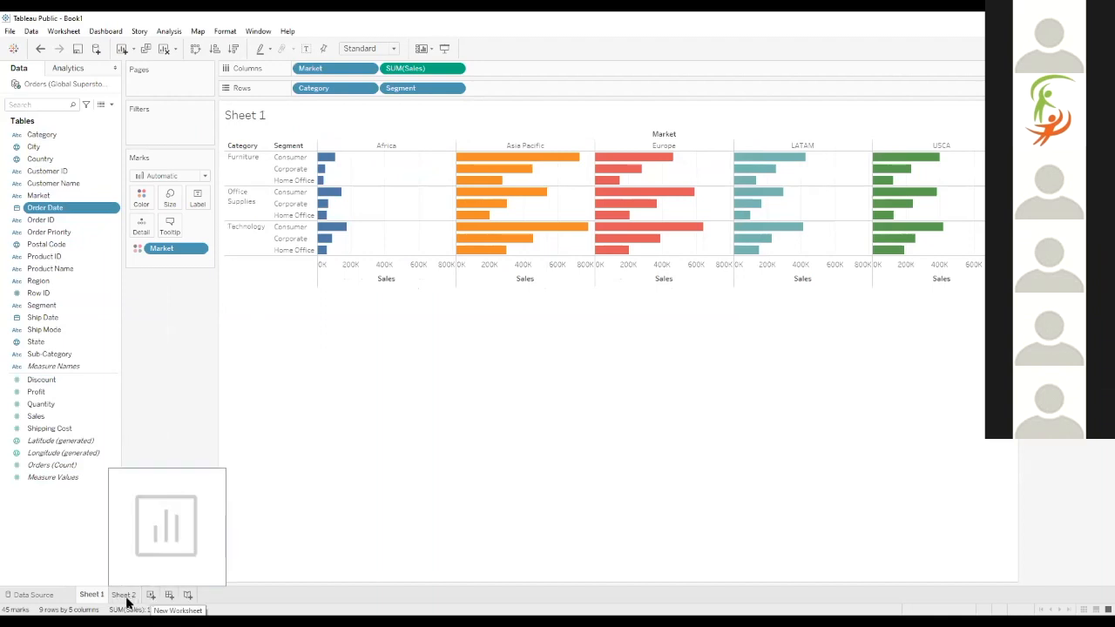
pyautogui.click(123, 596)
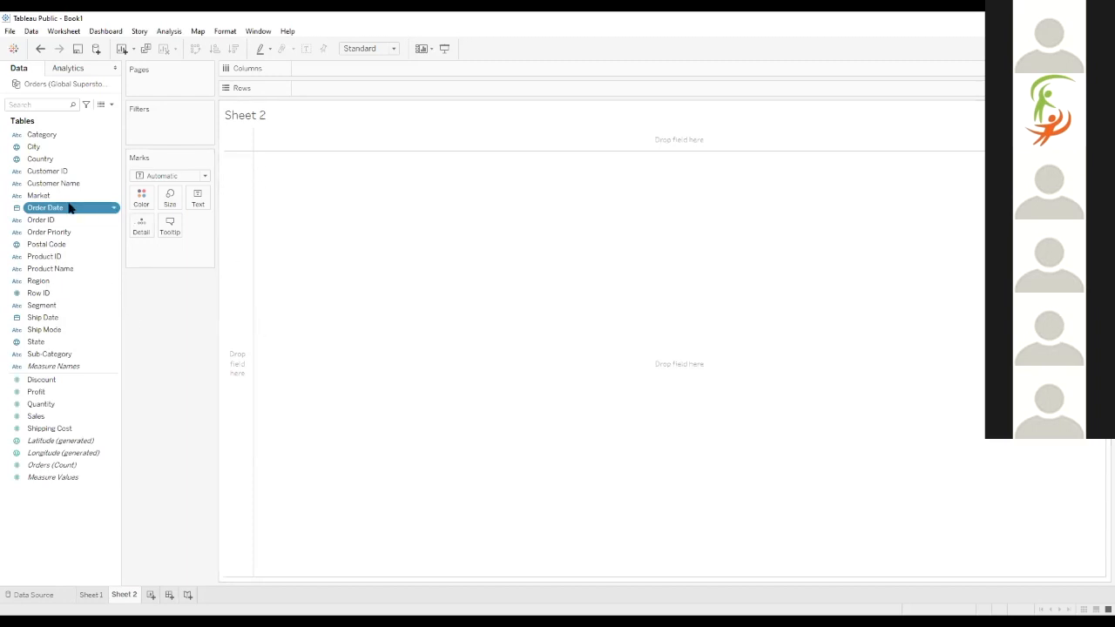
pyautogui.click(37, 418)
pyautogui.moveTo(38, 417); pyautogui.dragTo(253, 288)
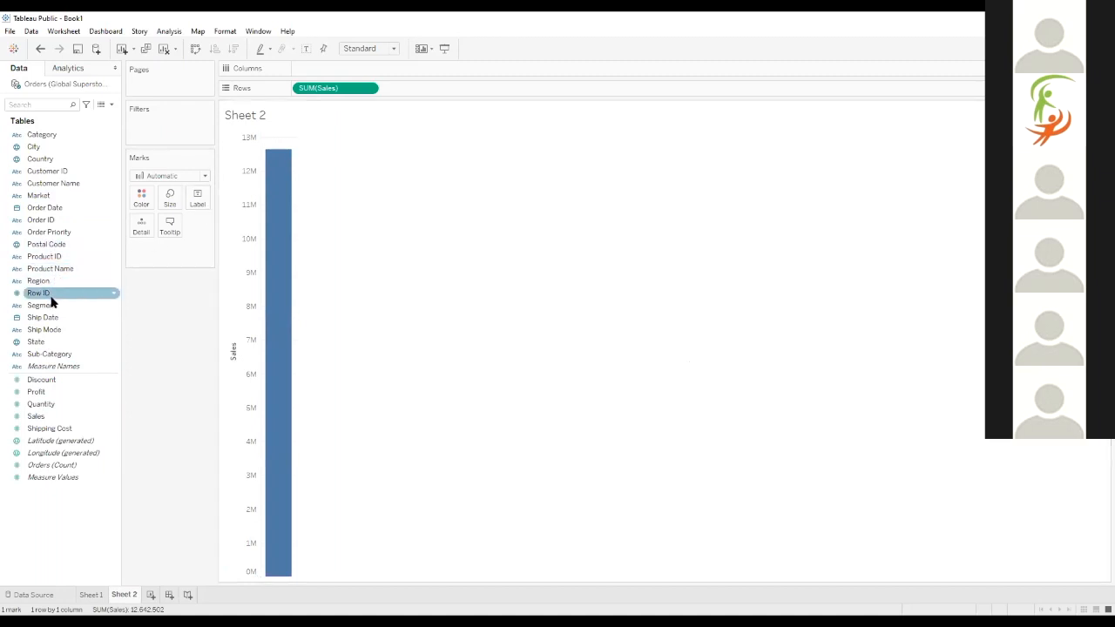
pyautogui.doubleClick(45, 209)
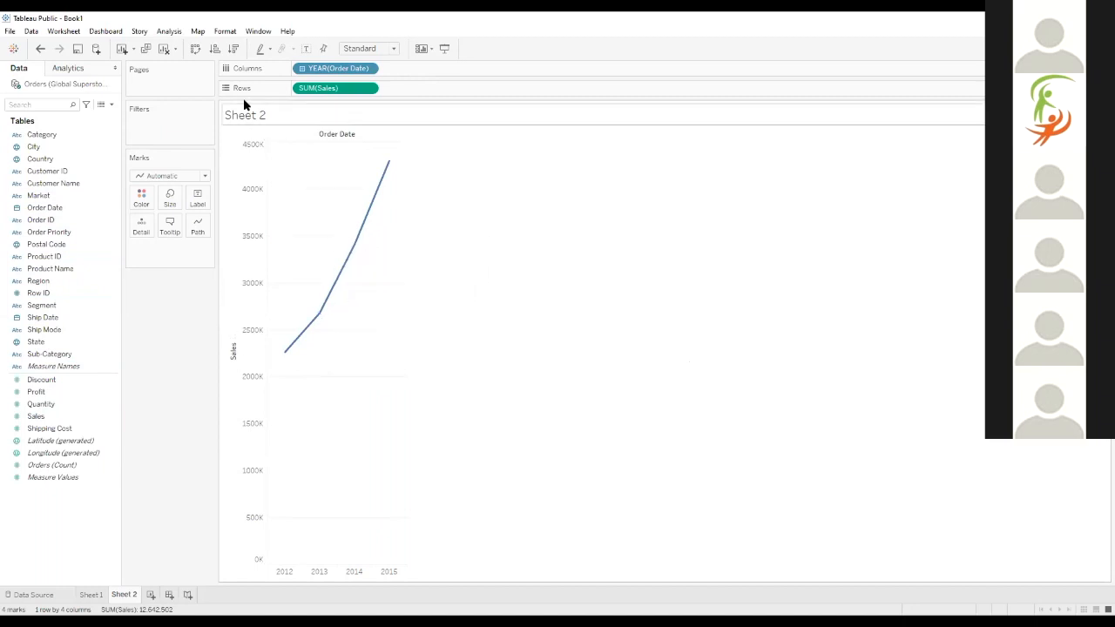
# Try removing the year of Order Date from Columns and put it back
pyautogui.moveTo(324, 74); pyautogui.dragTo(87, 95)
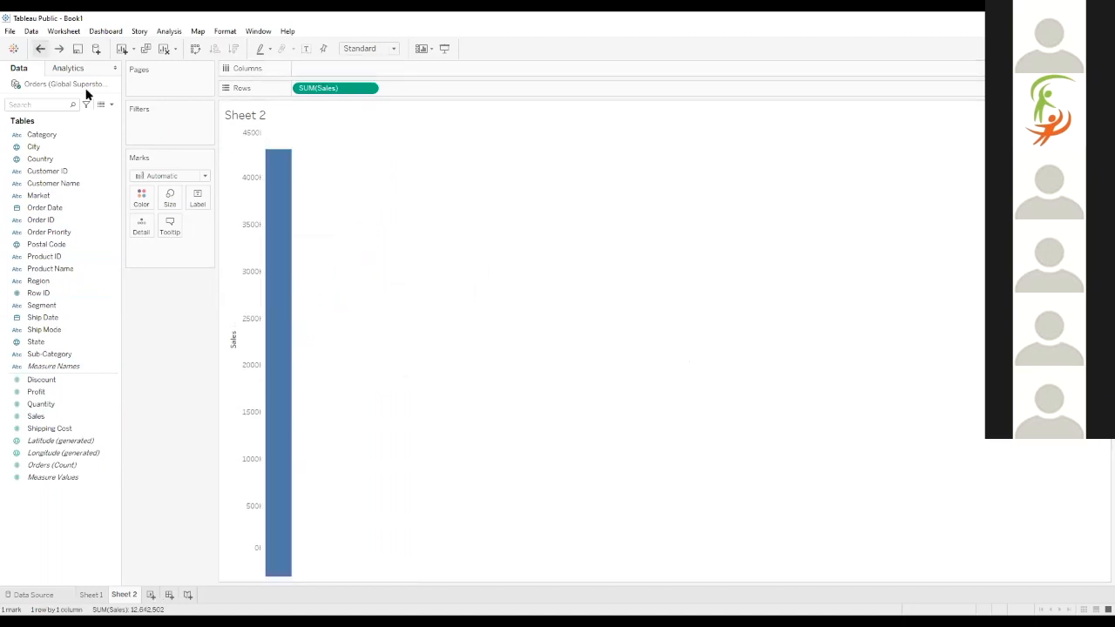
pyautogui.click(40, 48)
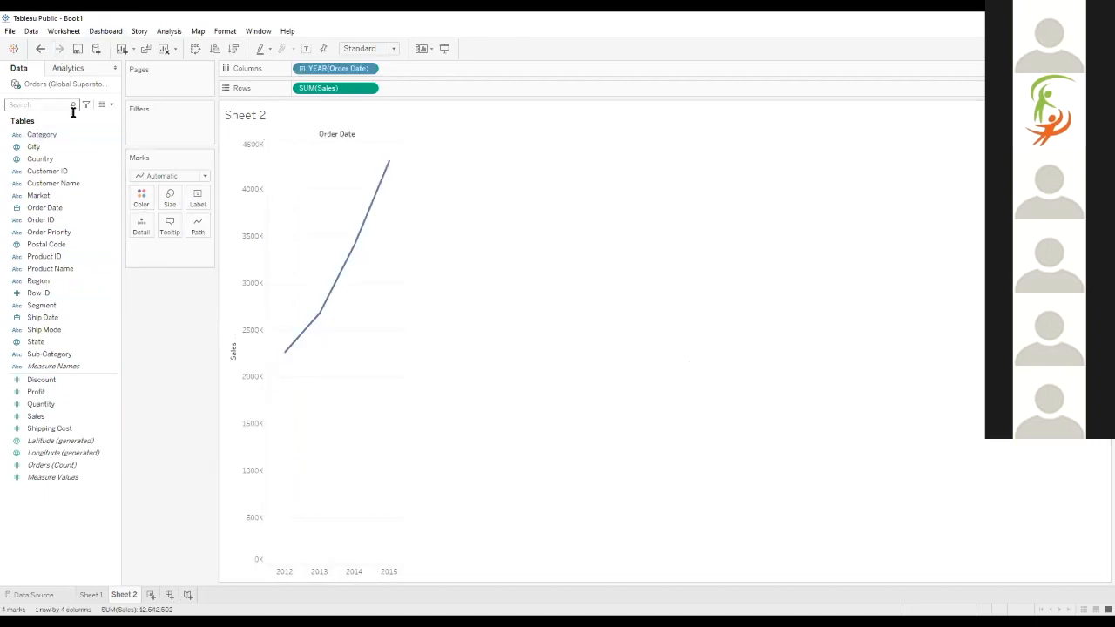
pyautogui.click(40, 50)
pyautogui.click(59, 50)
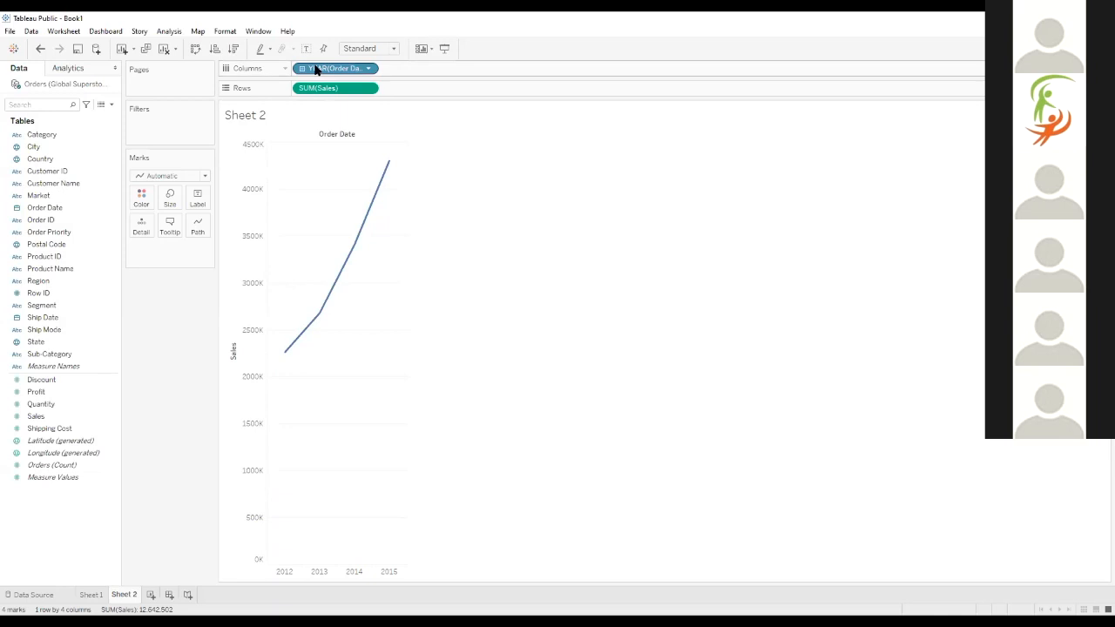
pyautogui.click(53, 210)
pyautogui.moveTo(48, 212); pyautogui.dragTo(311, 73)
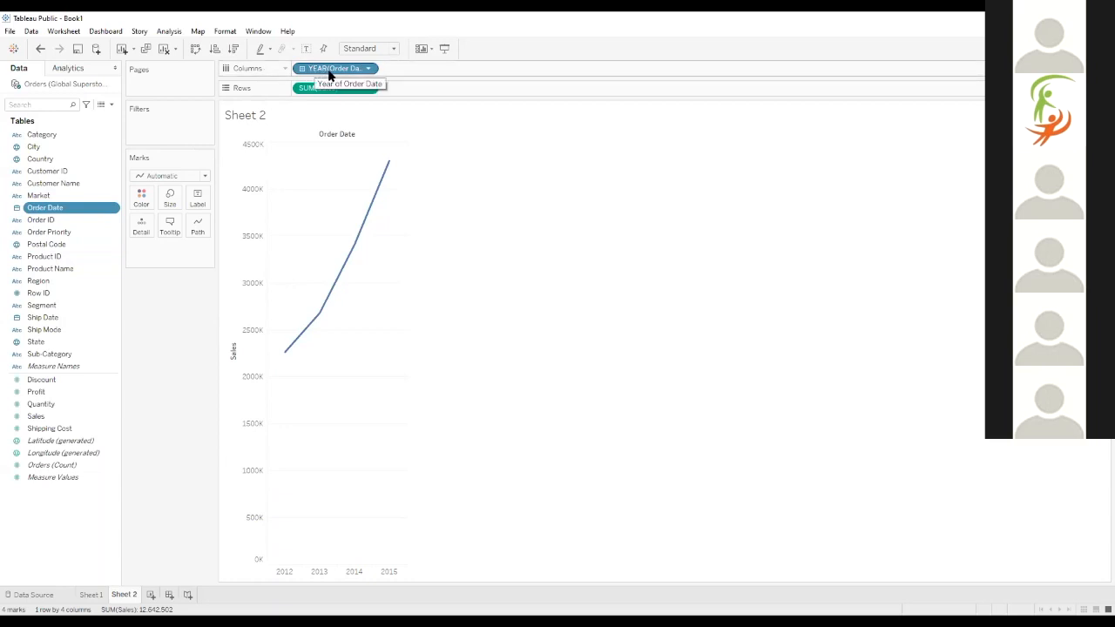
# Expand Order Date on Columns down to quarter and month, and collapse the months back into quarters
pyautogui.moveTo(286, 355)
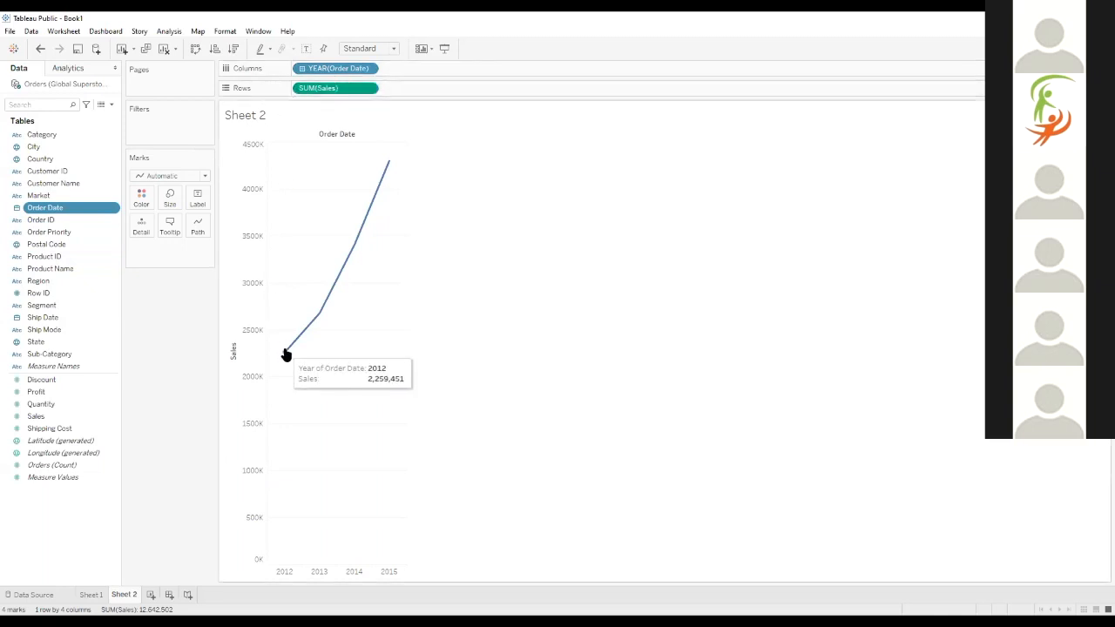
pyautogui.moveTo(318, 319)
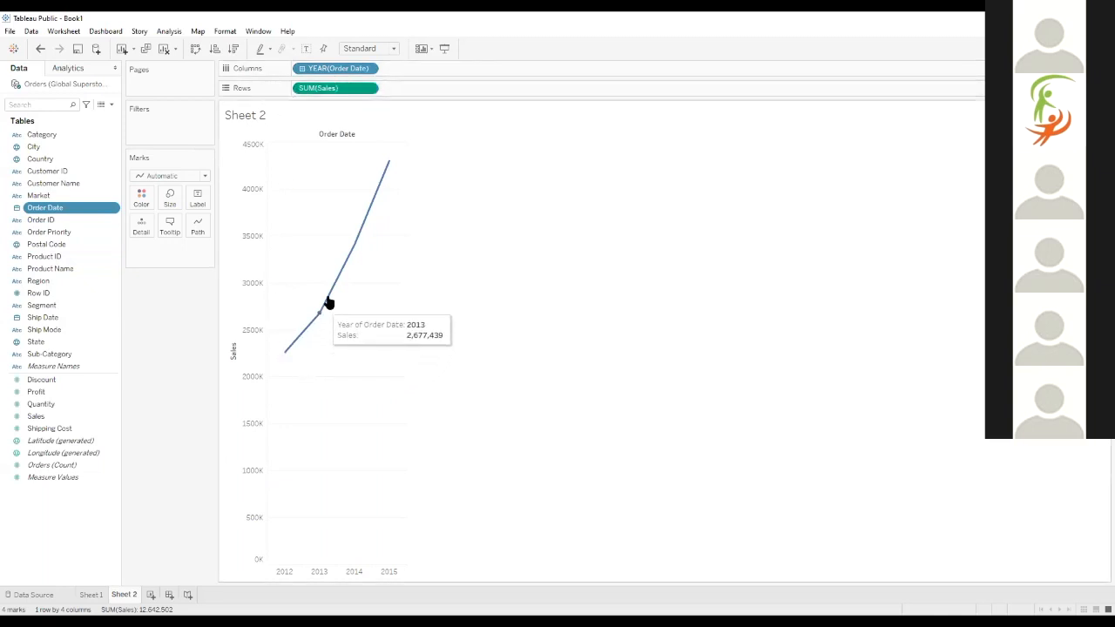
pyautogui.moveTo(387, 165)
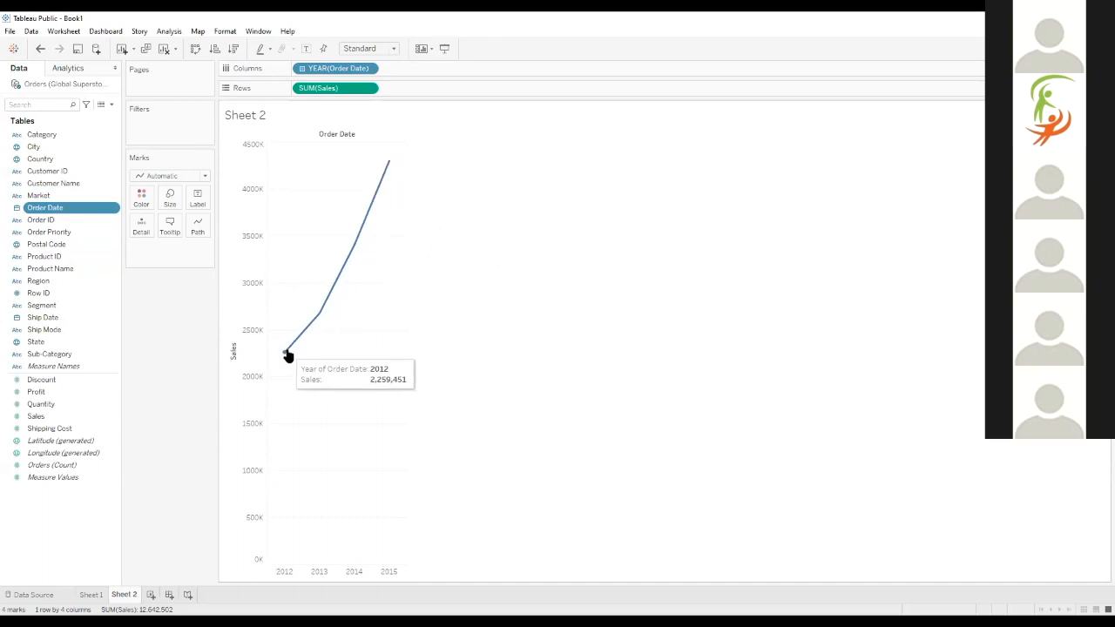
pyautogui.moveTo(359, 241)
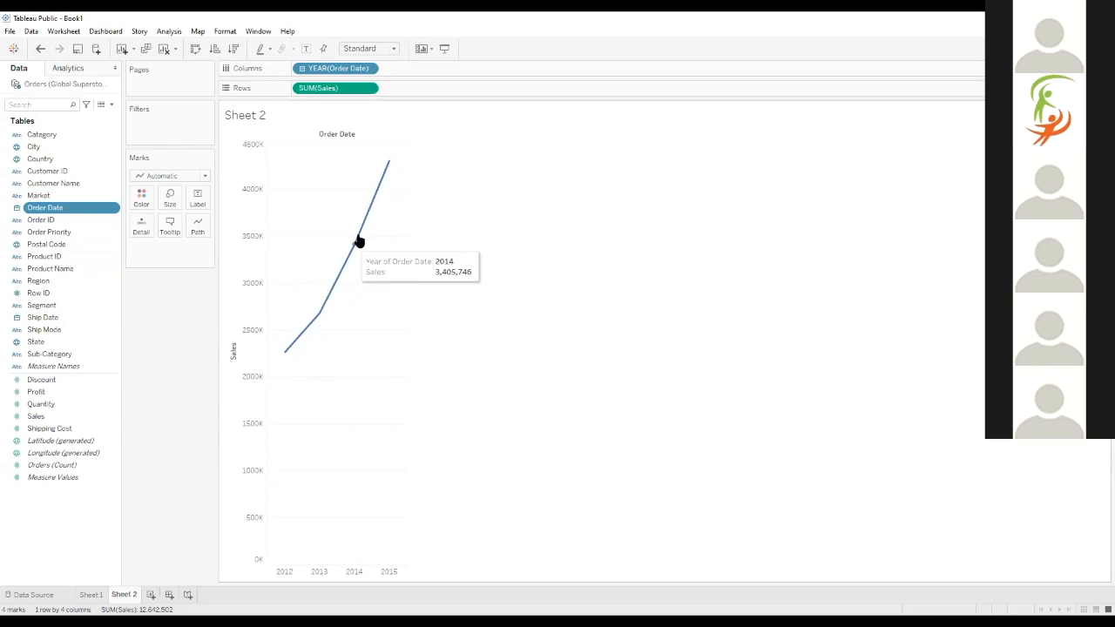
pyautogui.click(302, 68)
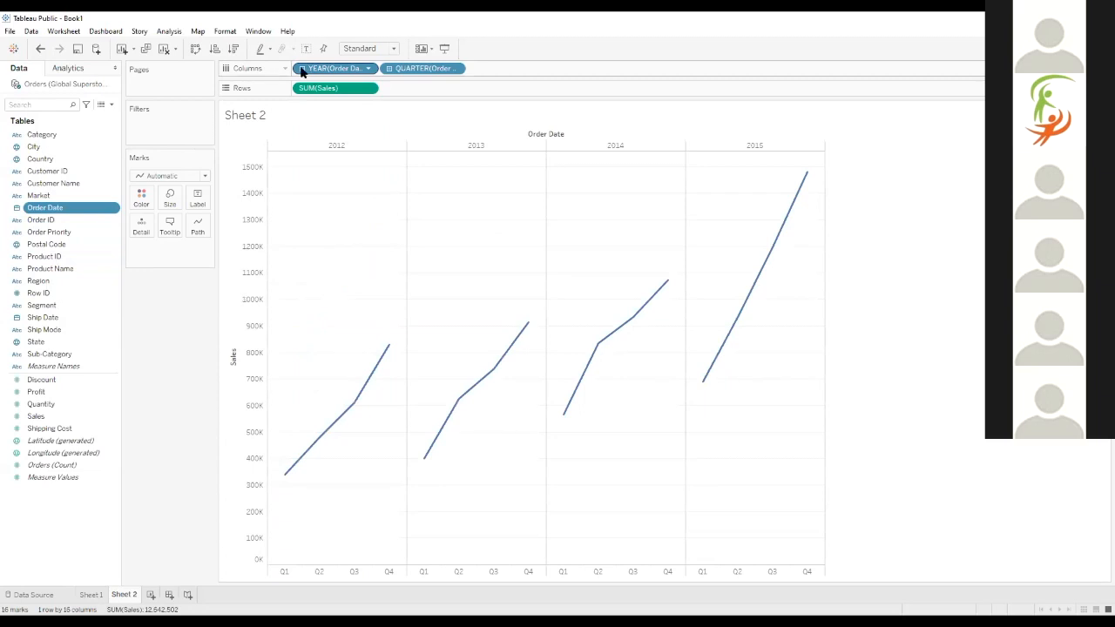
pyautogui.click(389, 69)
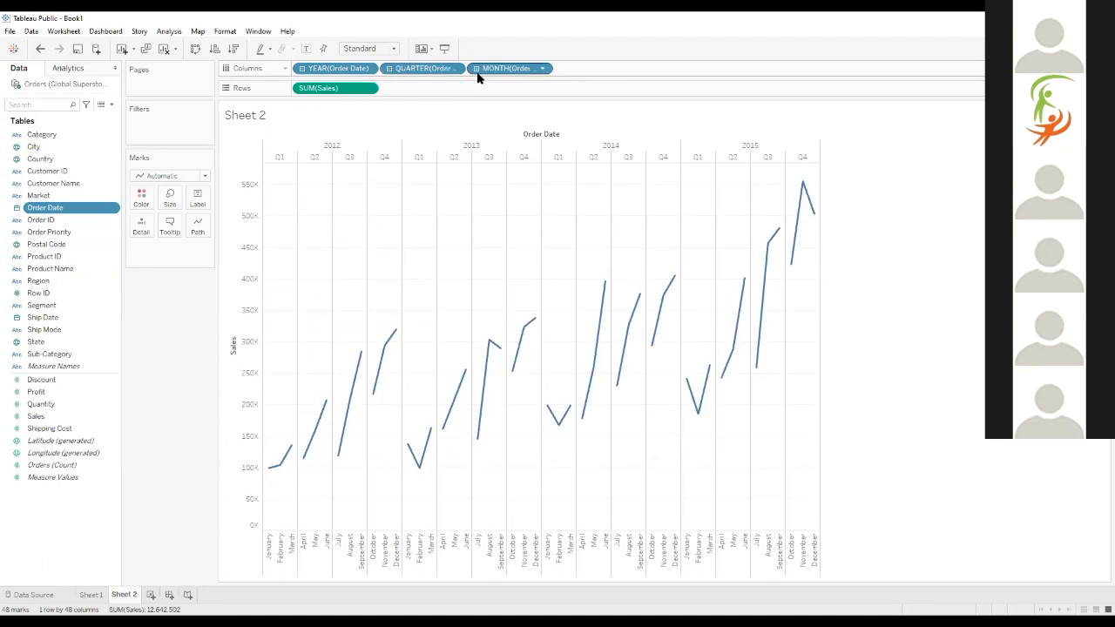
pyautogui.click(389, 69)
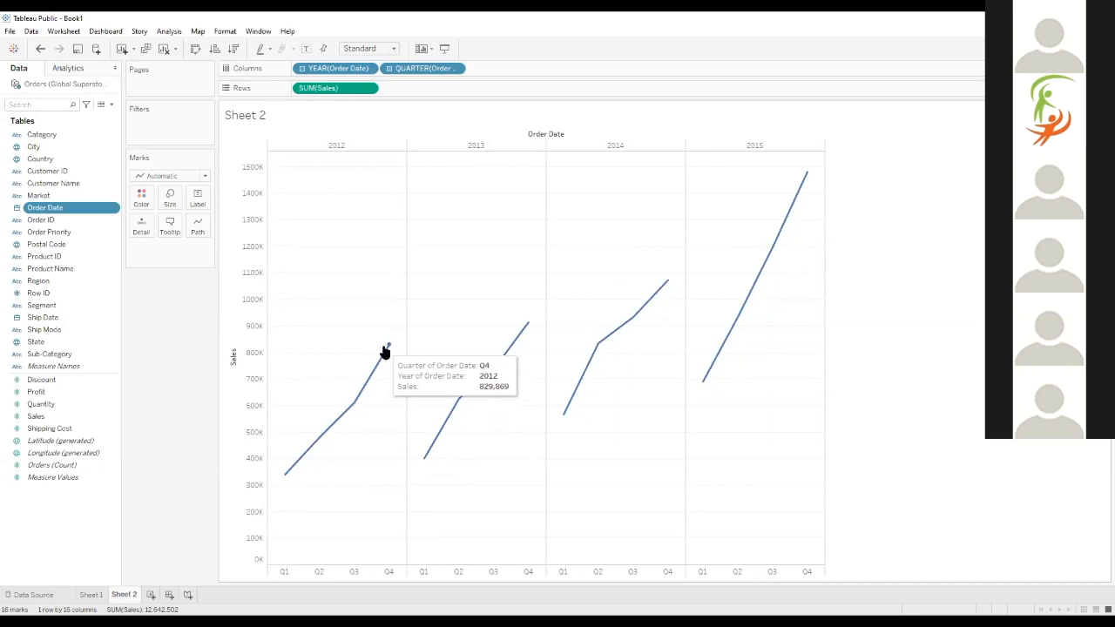
# Move the year of Order Date behind the quarter on Columns, and highlight the Q1 line and its yearly points
pyautogui.moveTo(315, 72); pyautogui.dragTo(490, 71)
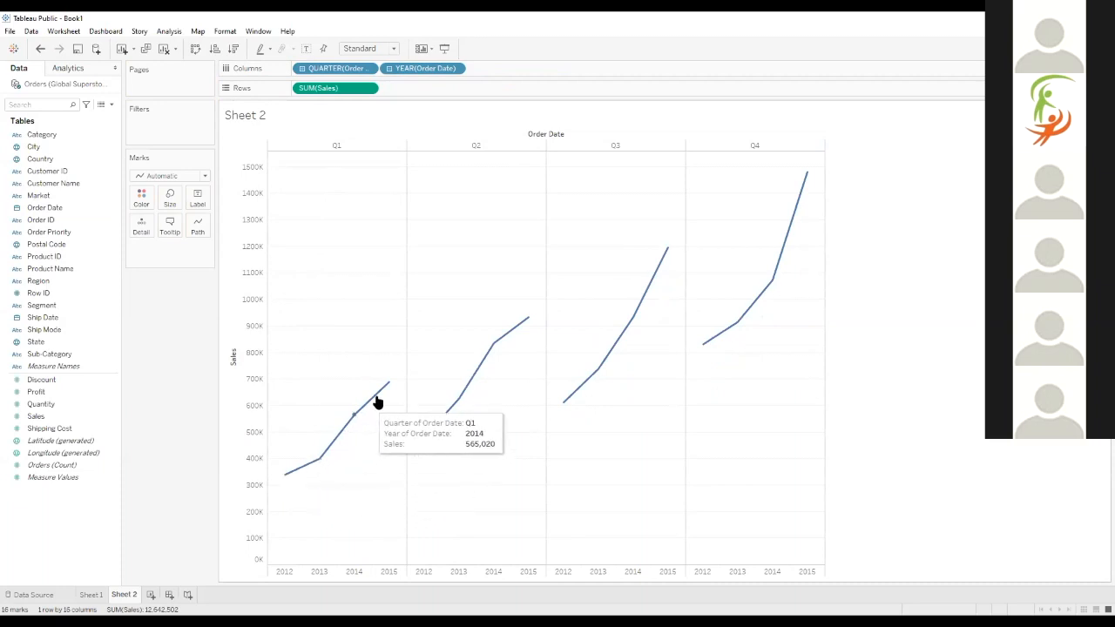
pyautogui.moveTo(366, 68); pyautogui.dragTo(300, 71)
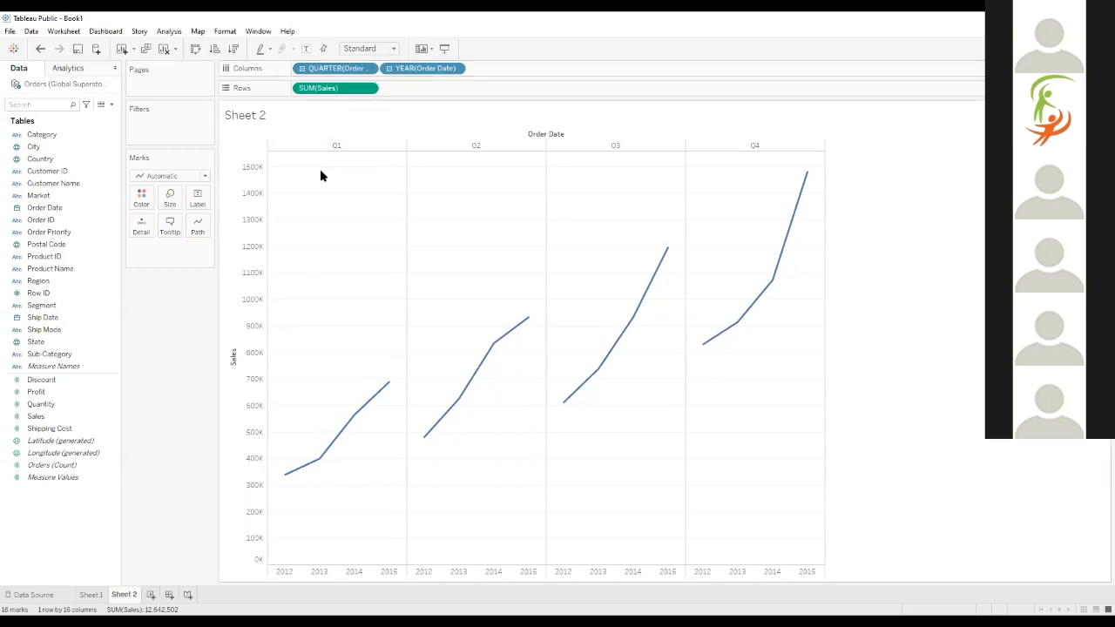
pyautogui.click(319, 145)
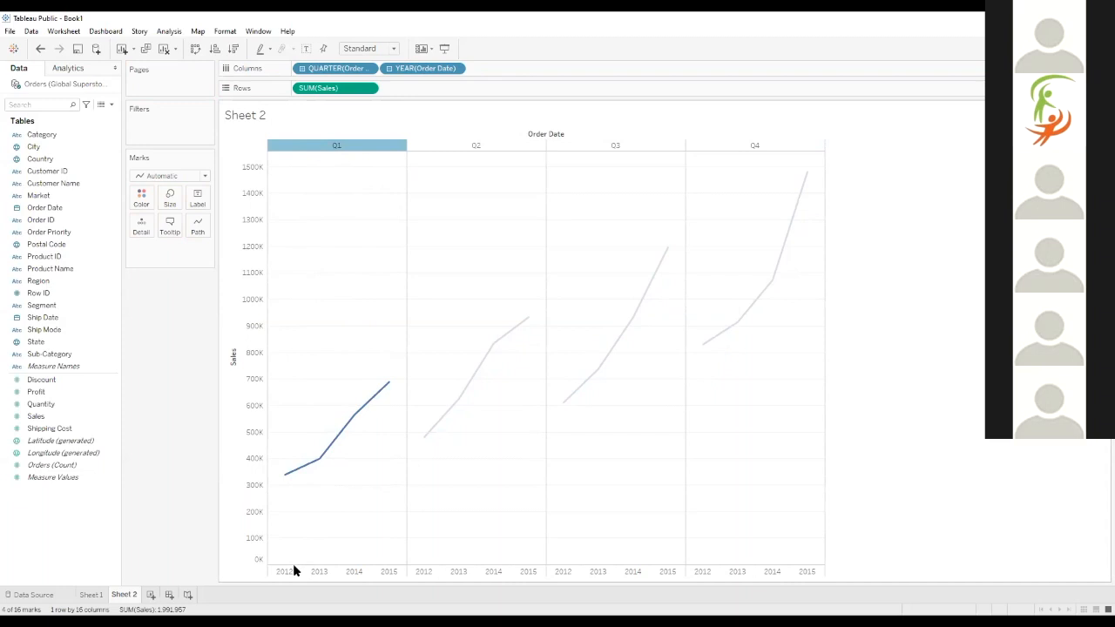
pyautogui.click(285, 478)
pyautogui.click(319, 461)
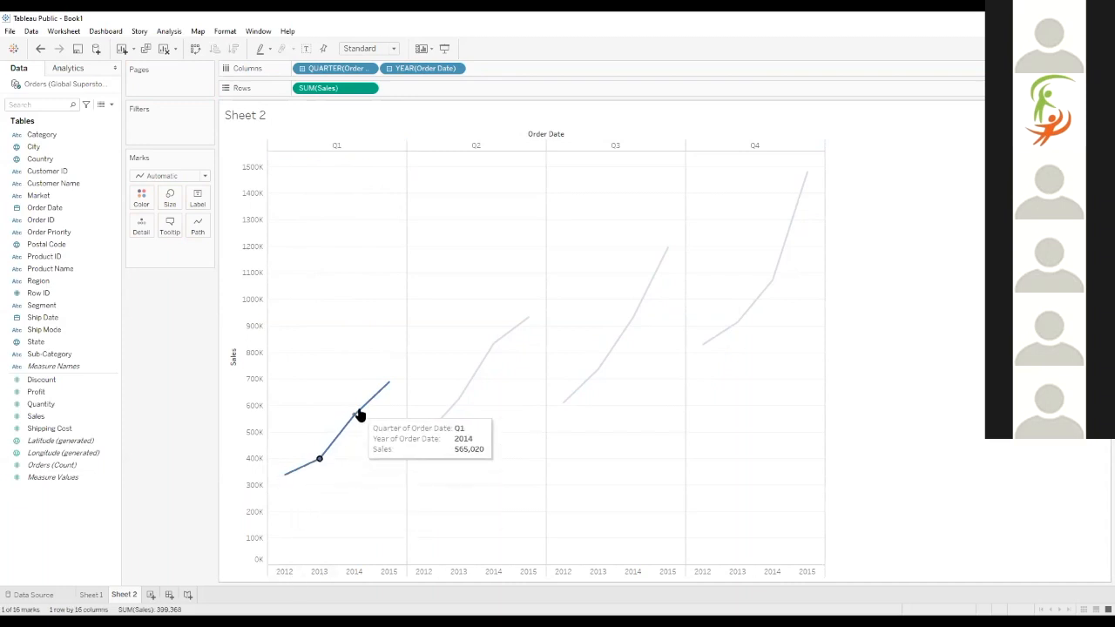
pyautogui.click(389, 383)
# Try Columns without the year of Order Date and with year ahead of quarter, returning to quarter before year
pyautogui.moveTo(413, 68); pyautogui.dragTo(129, 114)
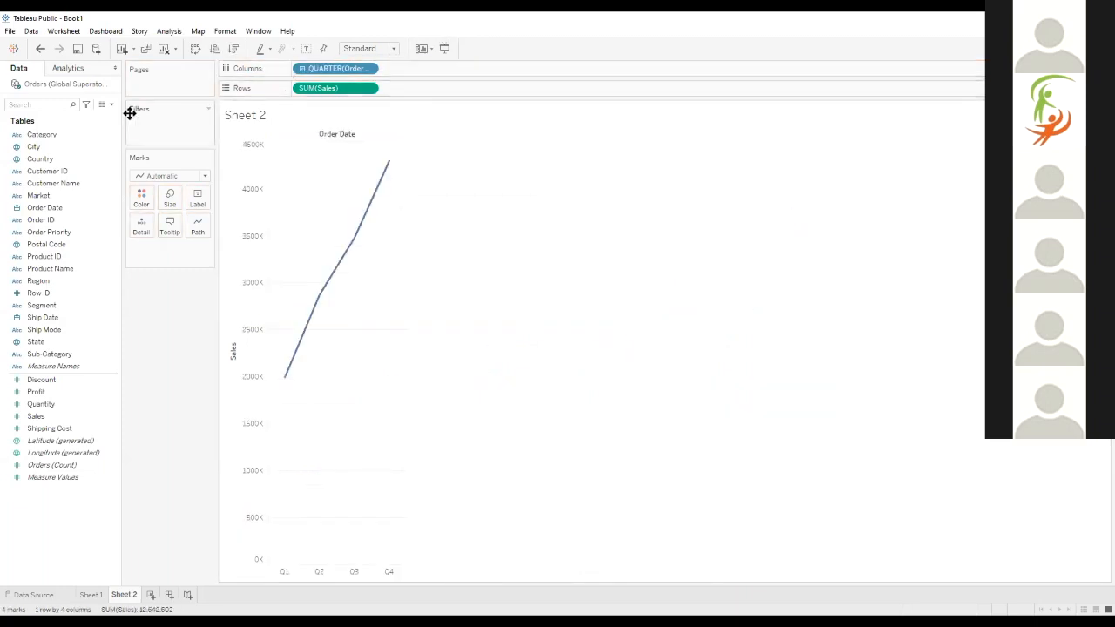
pyautogui.click(40, 48)
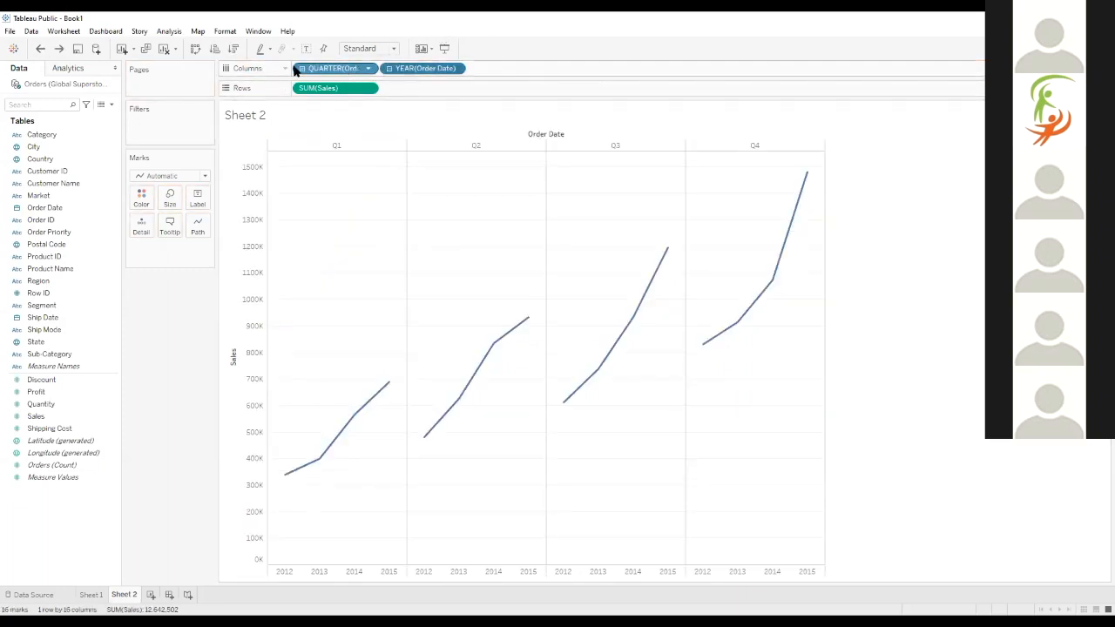
pyautogui.moveTo(356, 74); pyautogui.dragTo(531, 75)
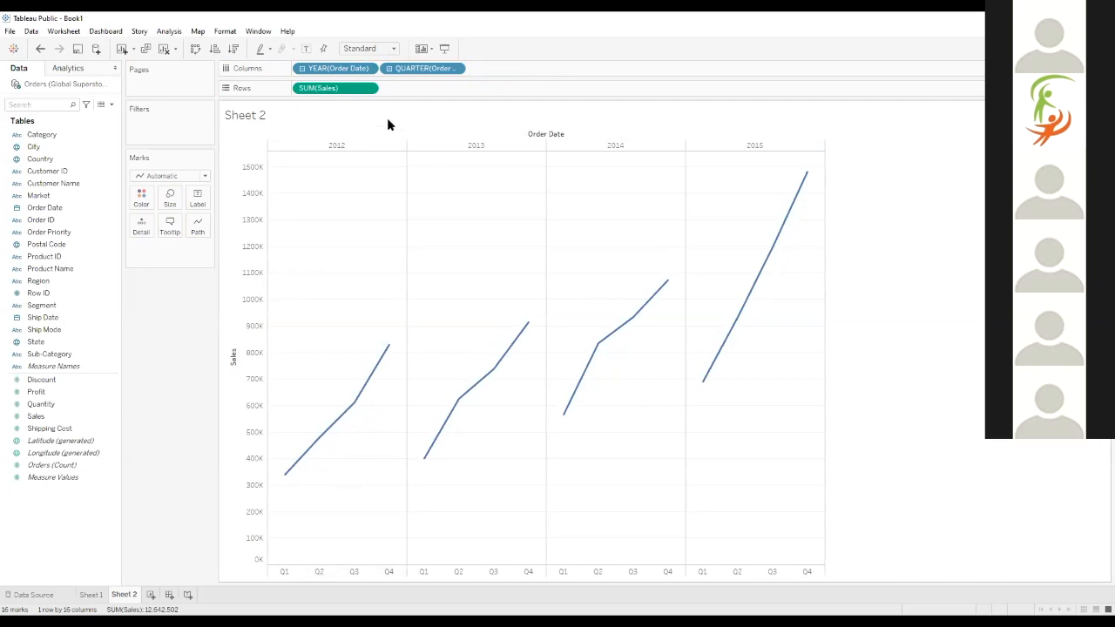
pyautogui.moveTo(363, 71); pyautogui.dragTo(535, 75)
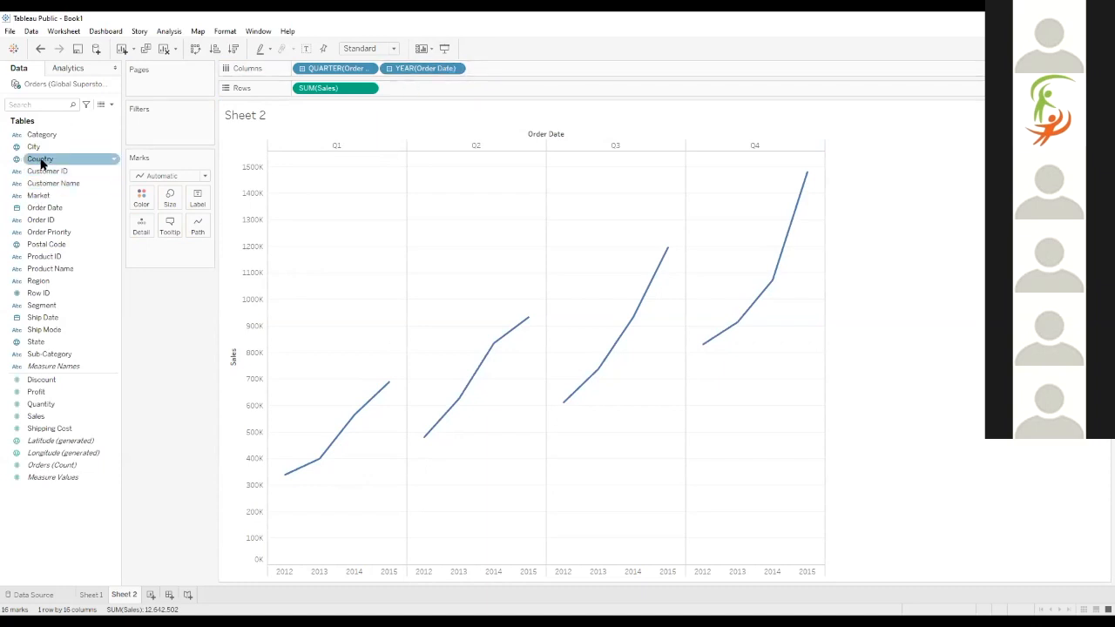
# Try adding Category to Columns behind the year of Order Date, highlighting the Q1 2012 bars by category, and remove Category again
pyautogui.moveTo(43, 136); pyautogui.dragTo(488, 75)
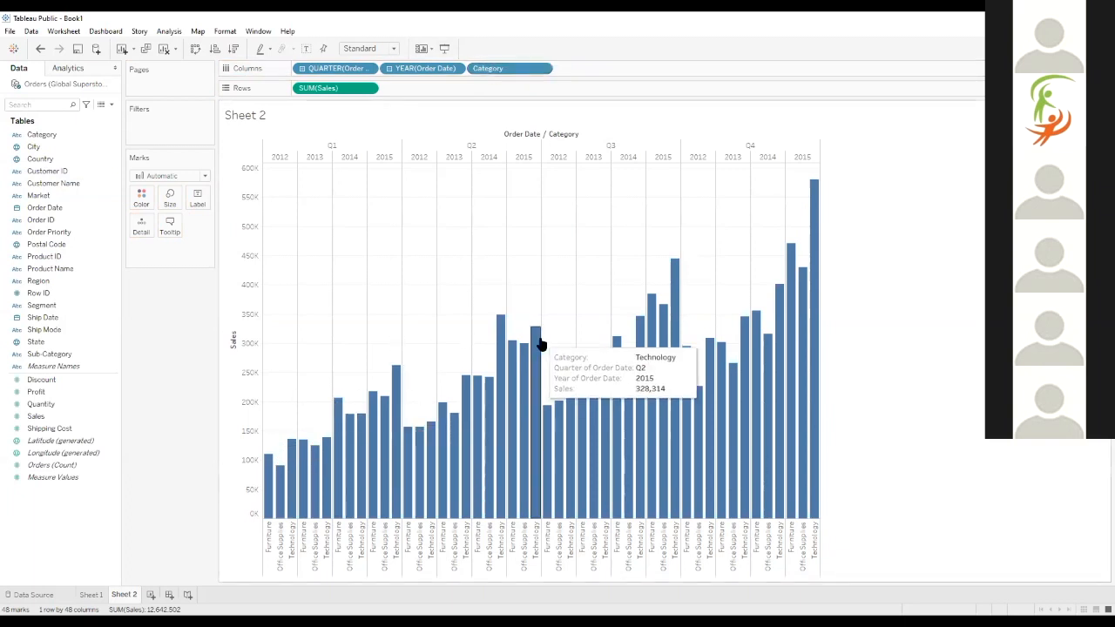
pyautogui.click(323, 150)
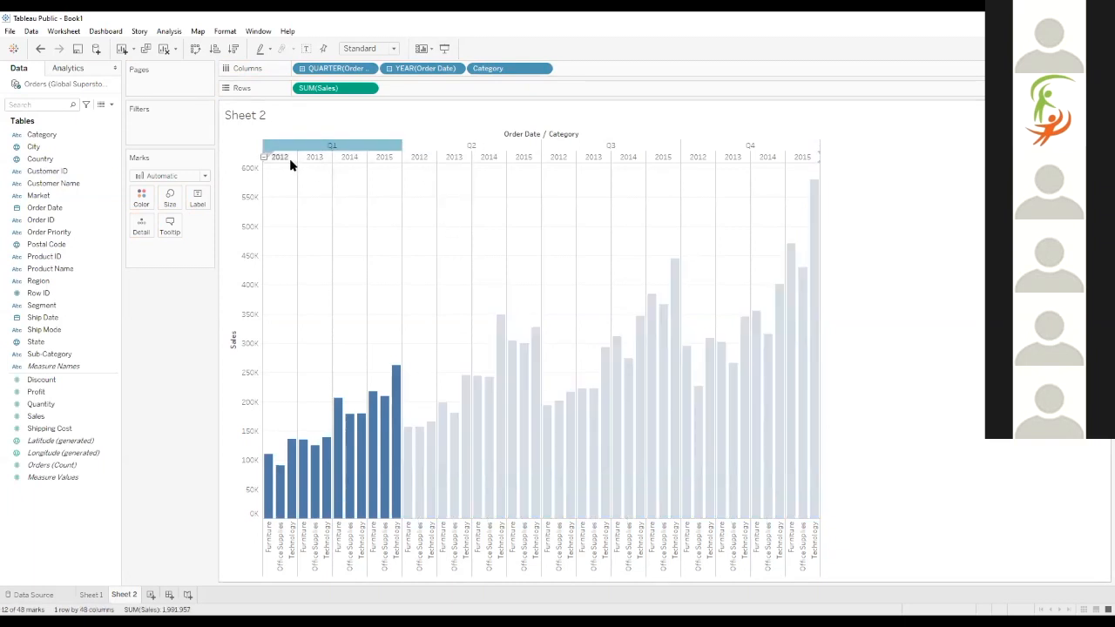
pyautogui.click(274, 535)
pyautogui.click(282, 538)
pyautogui.click(291, 540)
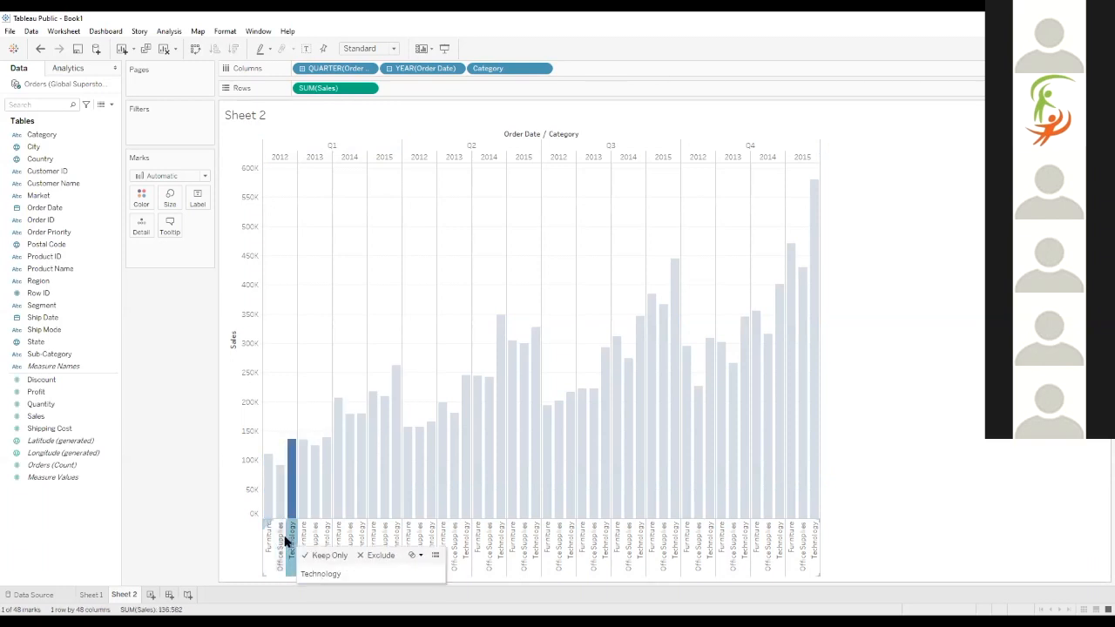
pyautogui.click(269, 533)
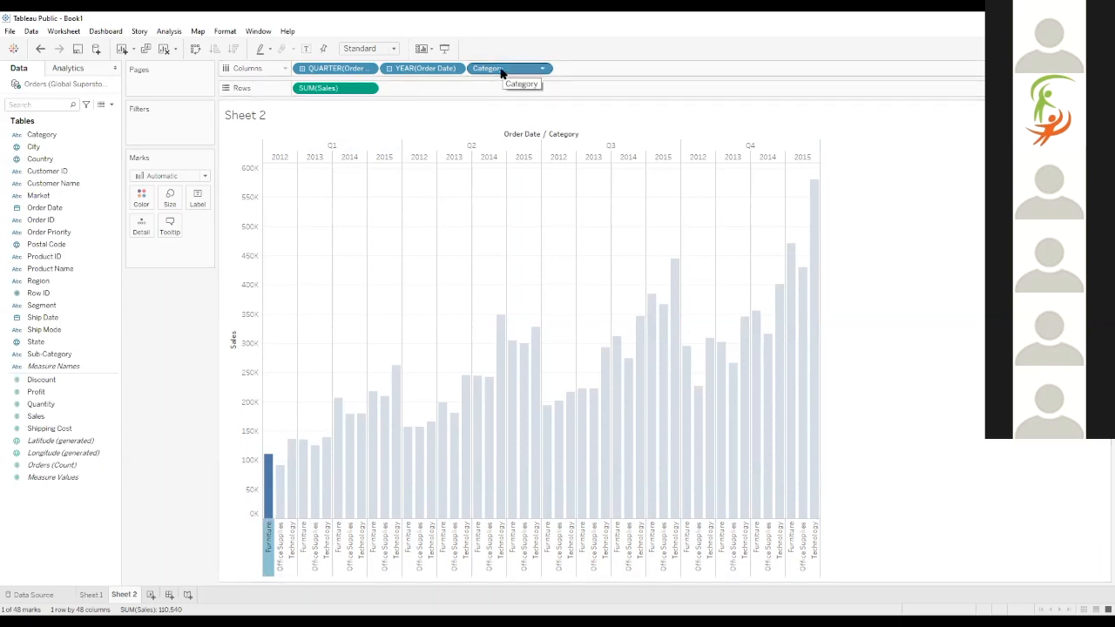
pyautogui.click(264, 560)
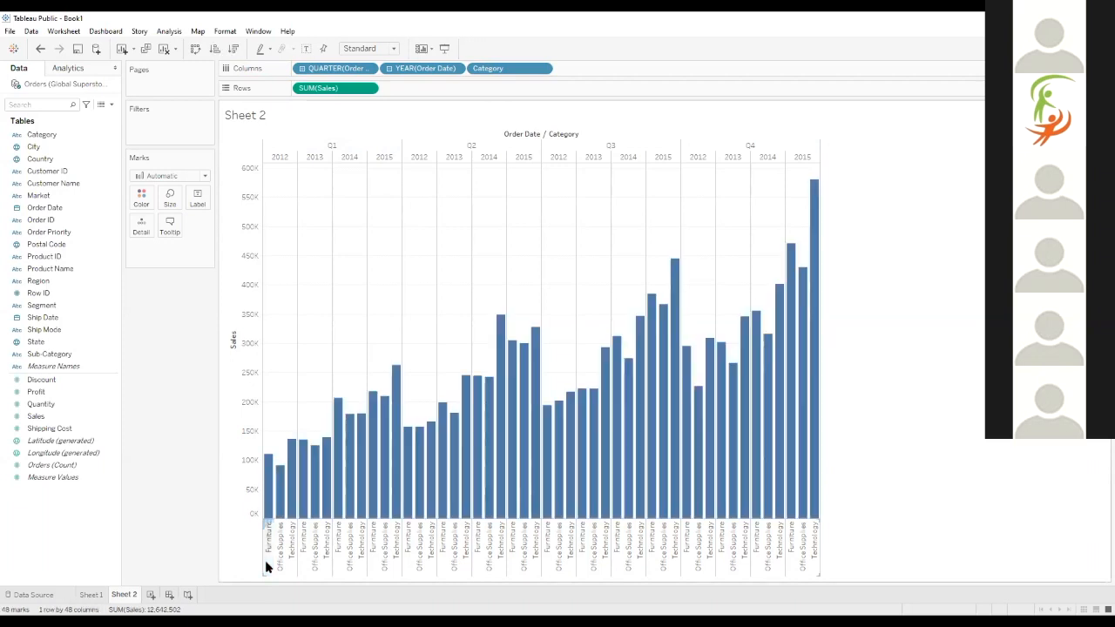
pyautogui.moveTo(488, 68); pyautogui.dragTo(111, 42)
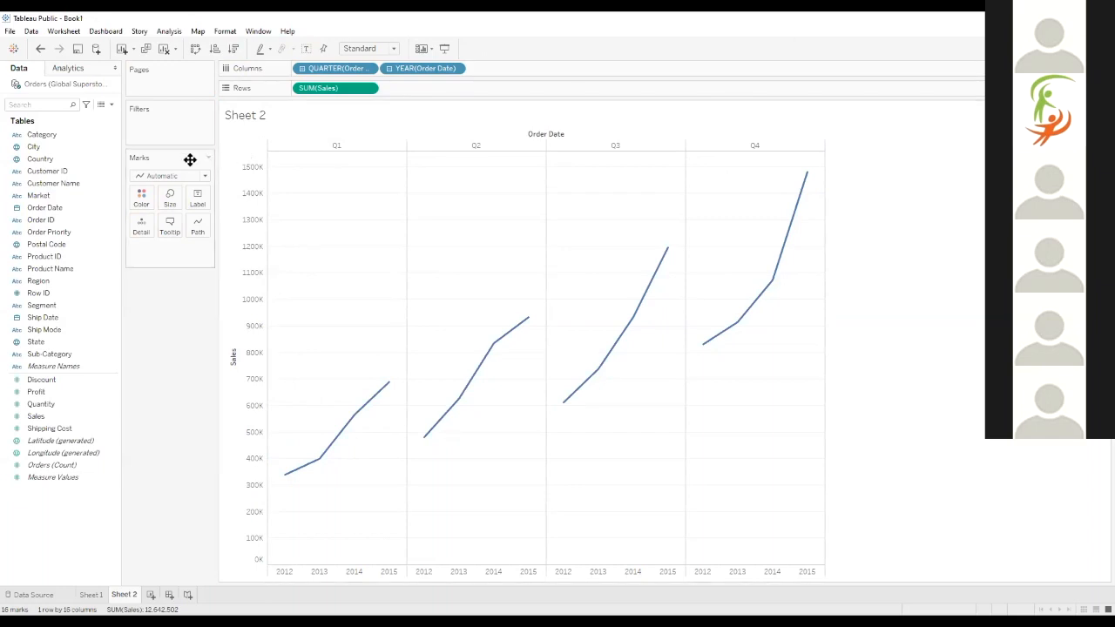
# Try the Bar, Line and Area mark types on the quarterly sales chart and return to Automatic
pyautogui.click(170, 177)
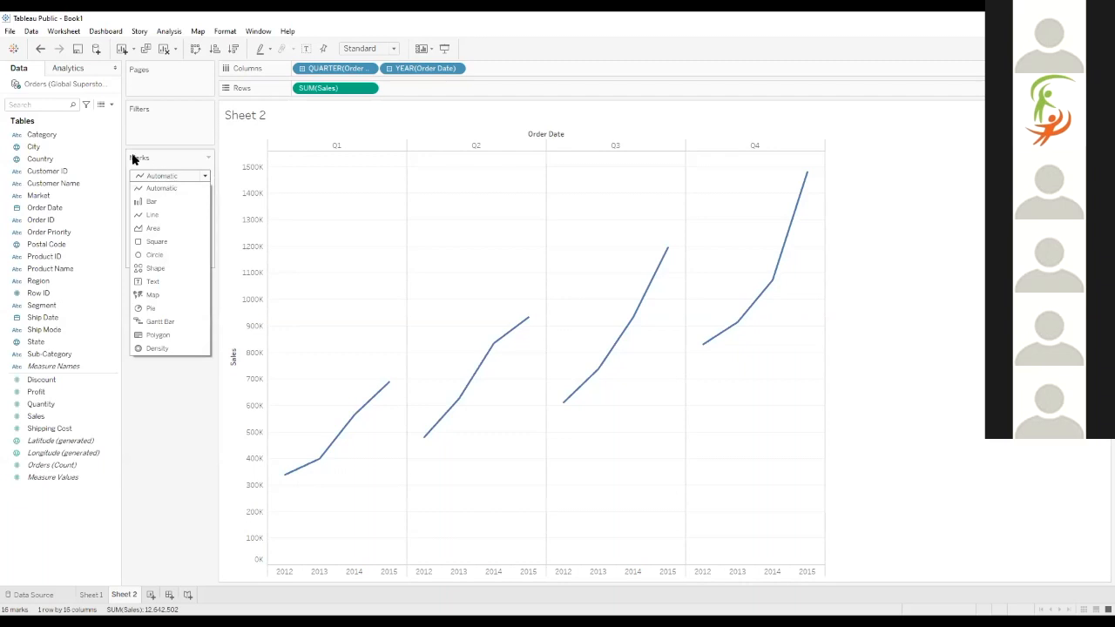
pyautogui.click(157, 177)
pyautogui.click(158, 176)
pyautogui.click(157, 177)
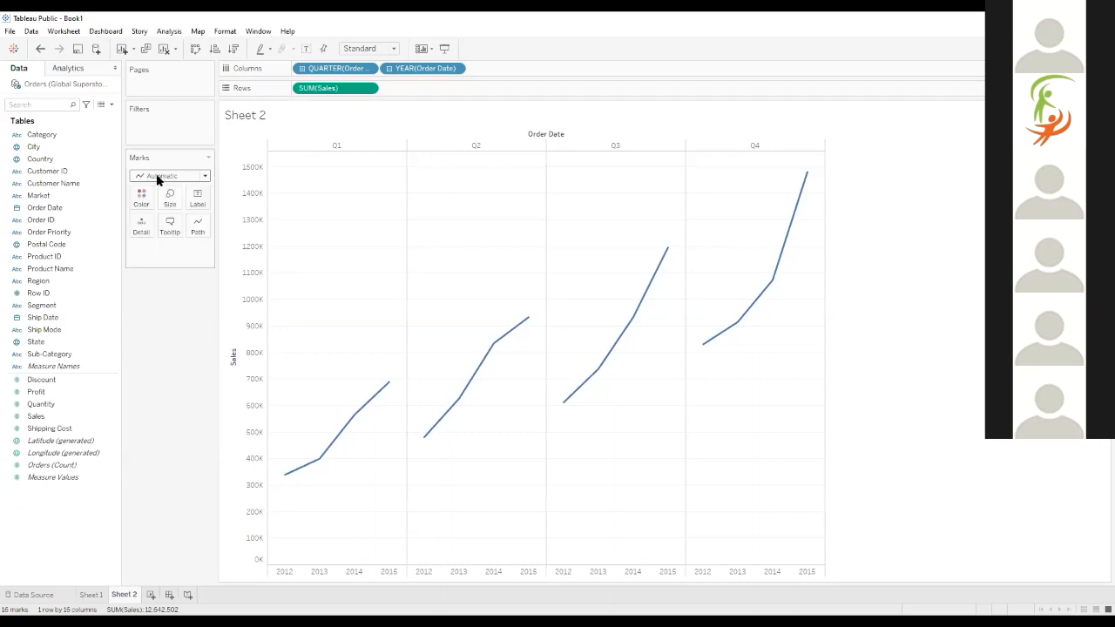
pyautogui.click(155, 175)
pyautogui.click(154, 198)
pyautogui.click(150, 178)
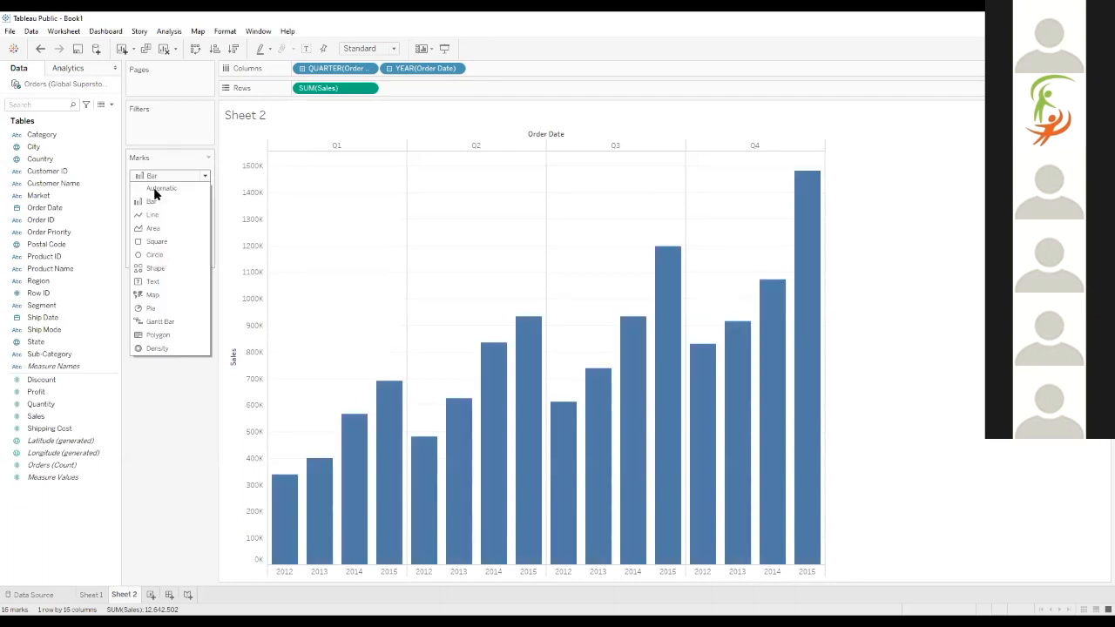
pyautogui.click(154, 212)
pyautogui.click(160, 175)
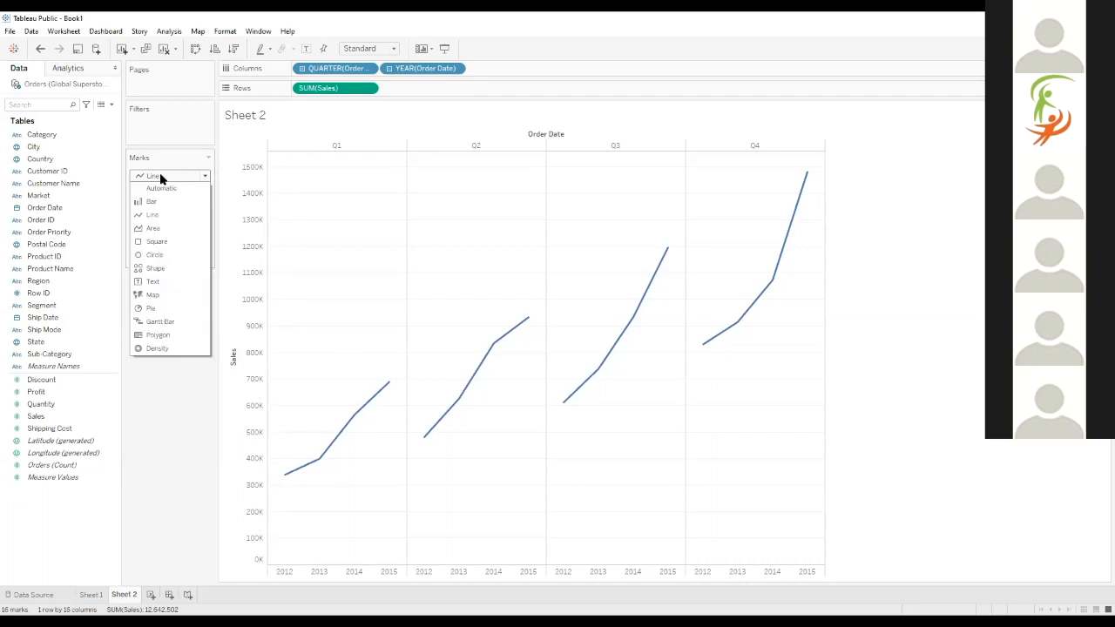
pyautogui.click(155, 227)
pyautogui.click(159, 176)
pyautogui.click(155, 185)
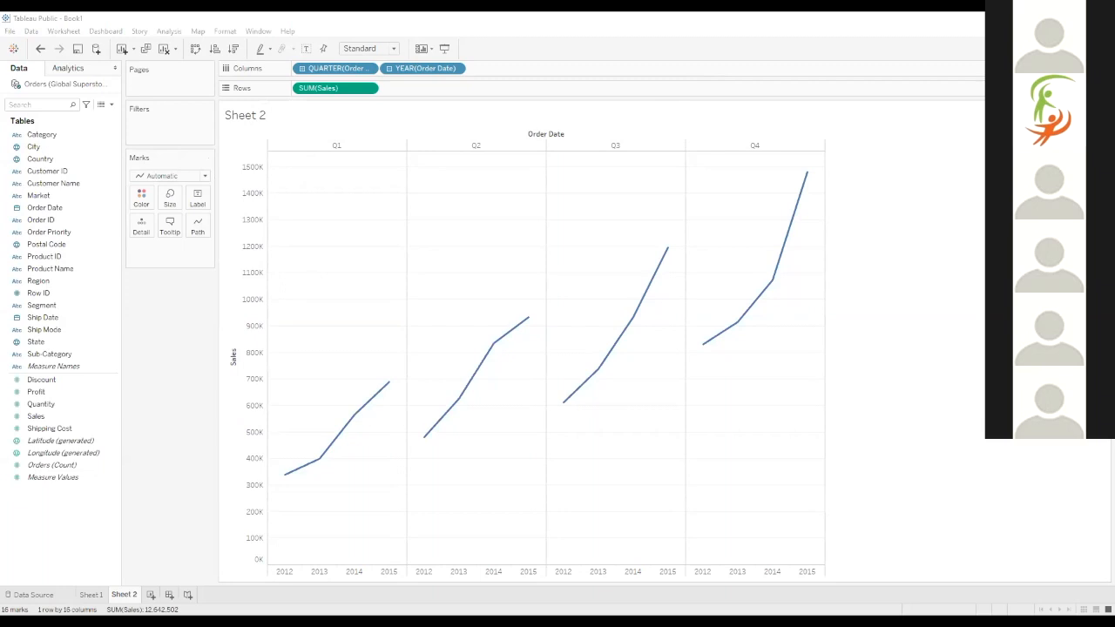
# Duplicate Sheet 2 and reduce Columns on the copy to only the month of Order Date
pyautogui.rightClick(134, 596)
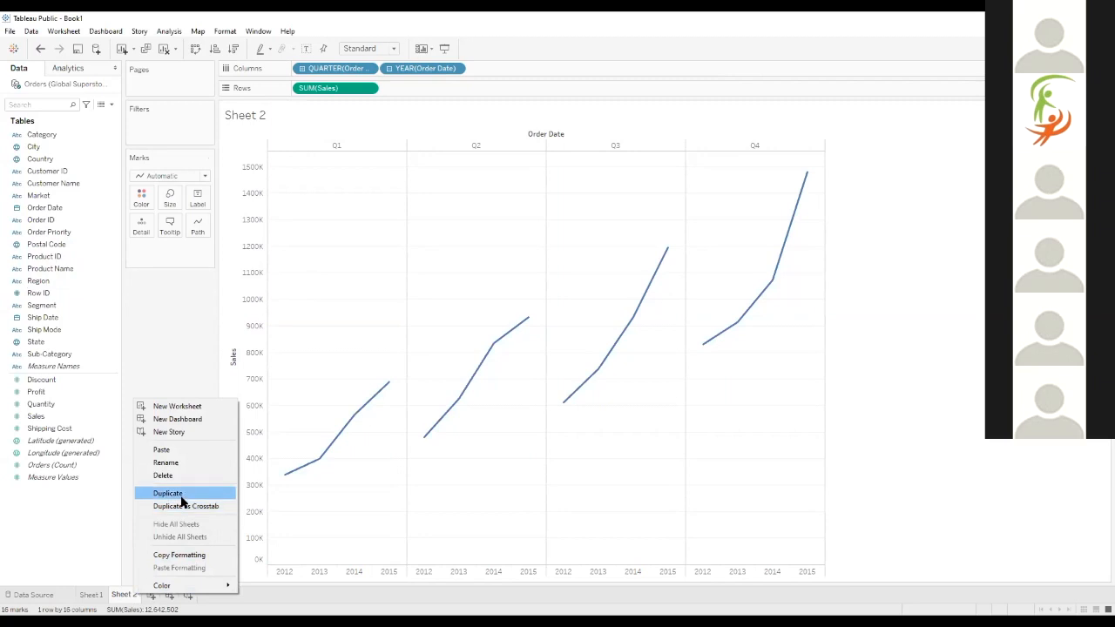
pyautogui.click(181, 497)
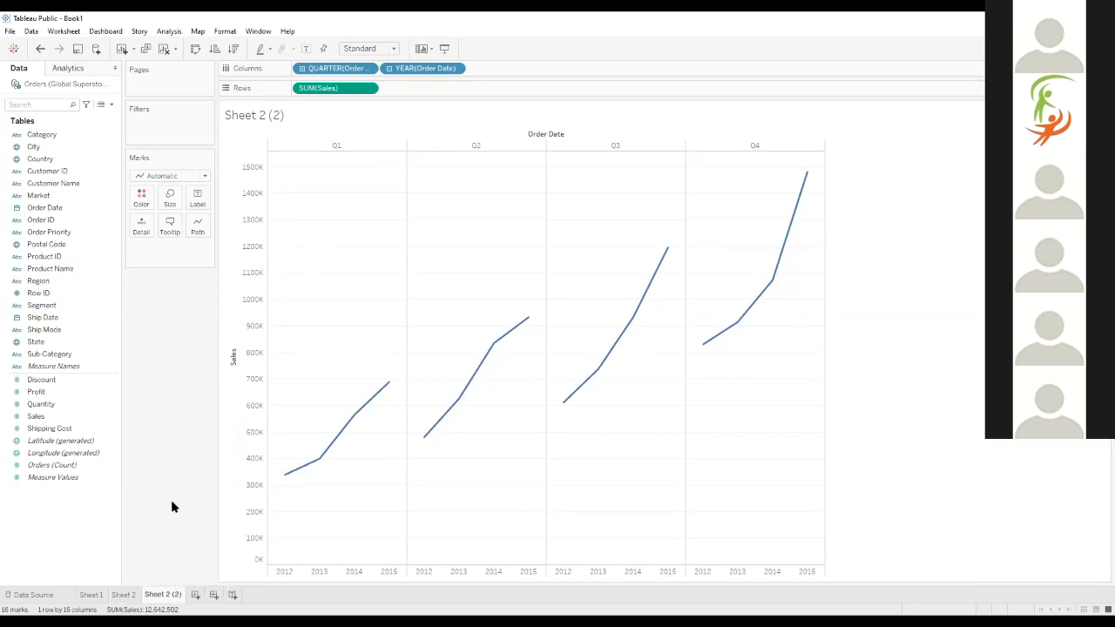
pyautogui.moveTo(411, 68); pyautogui.dragTo(283, 18)
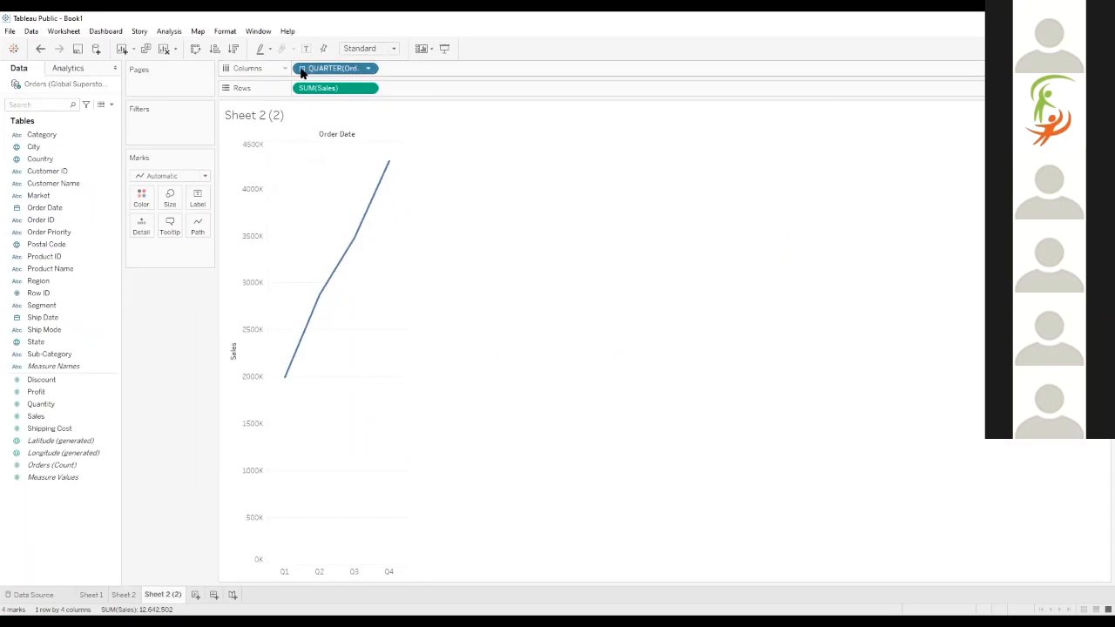
pyautogui.click(302, 69)
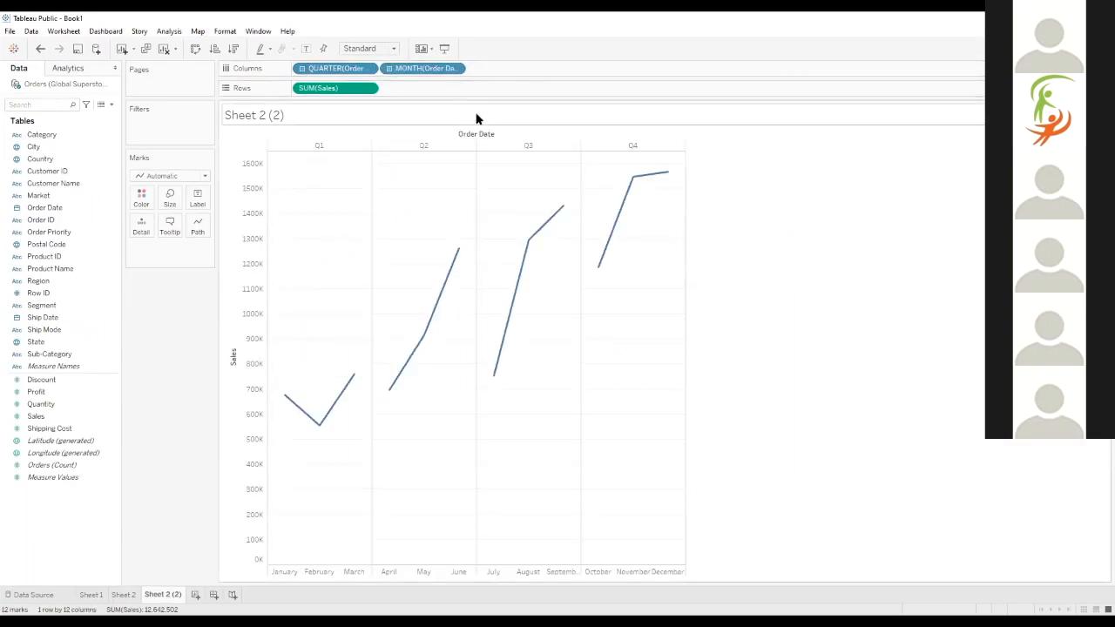
pyautogui.moveTo(334, 68); pyautogui.dragTo(256, 27)
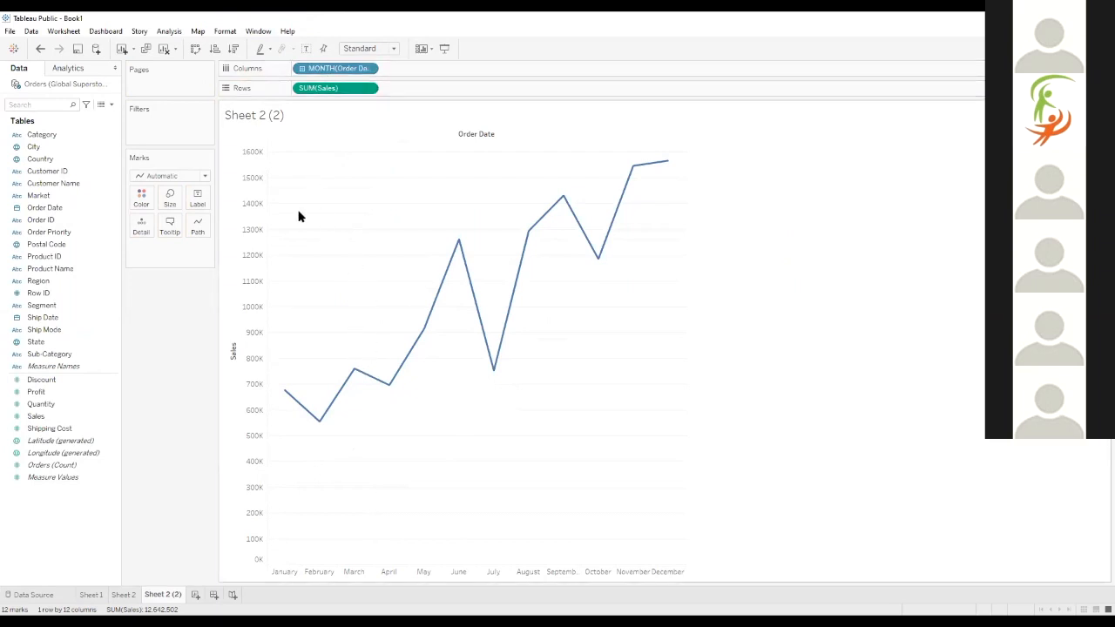
# Color the monthly sales line by the year of Order Date
pyautogui.moveTo(281, 397)
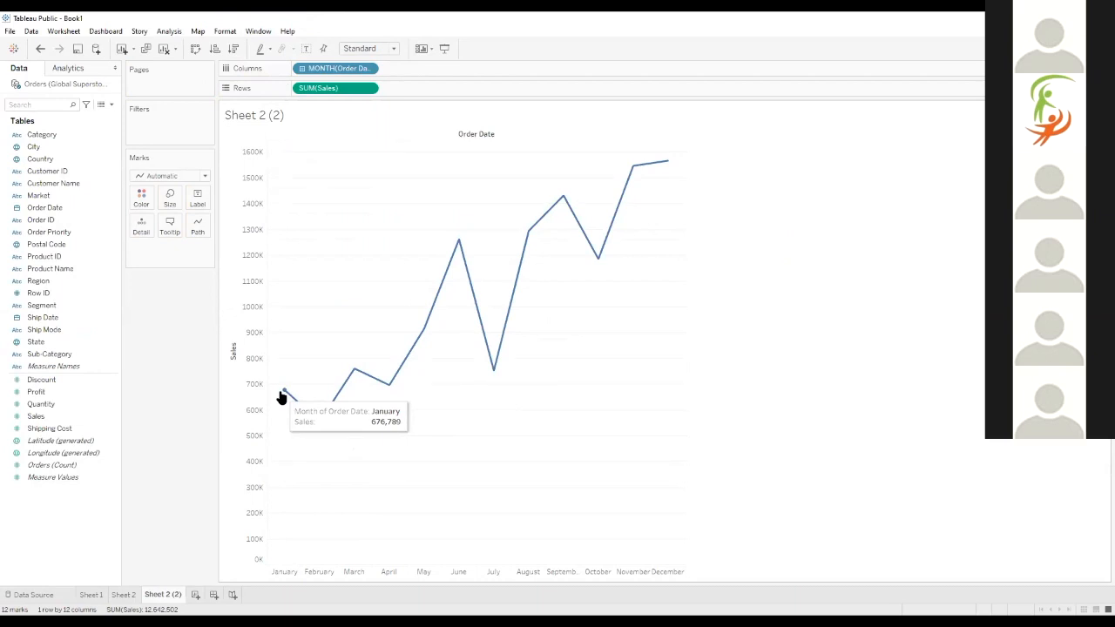
pyautogui.click(85, 246)
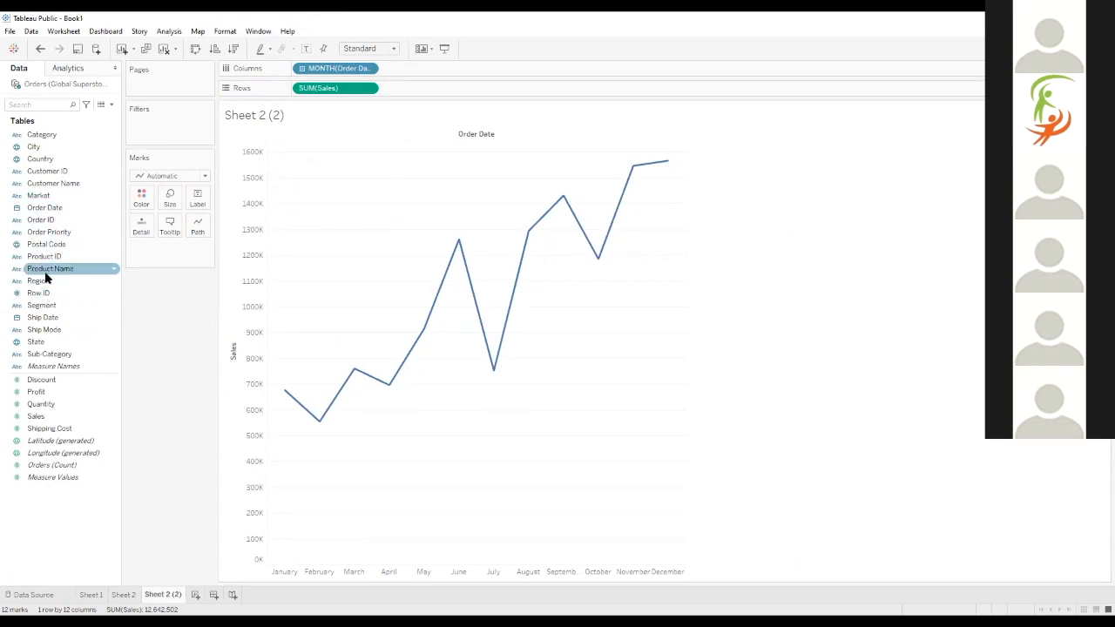
pyautogui.moveTo(42, 207); pyautogui.dragTo(142, 200)
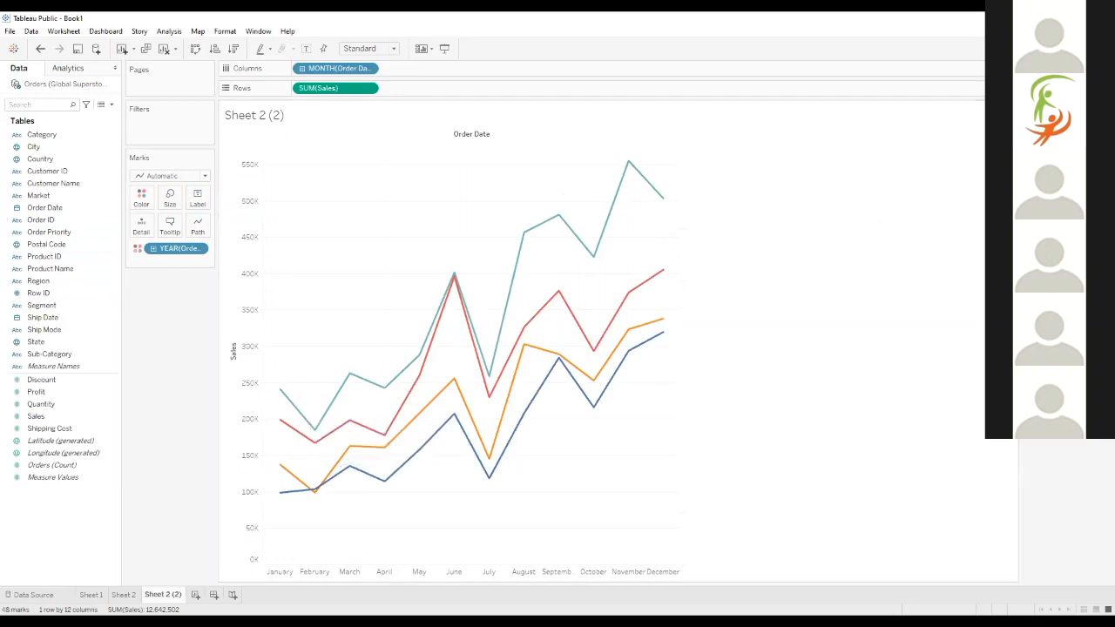
# Highlight the 2012, 2013, 2014 and 2015 sales lines one at a time to compare them, and clear the highlight
pyautogui.click(1039, 121)
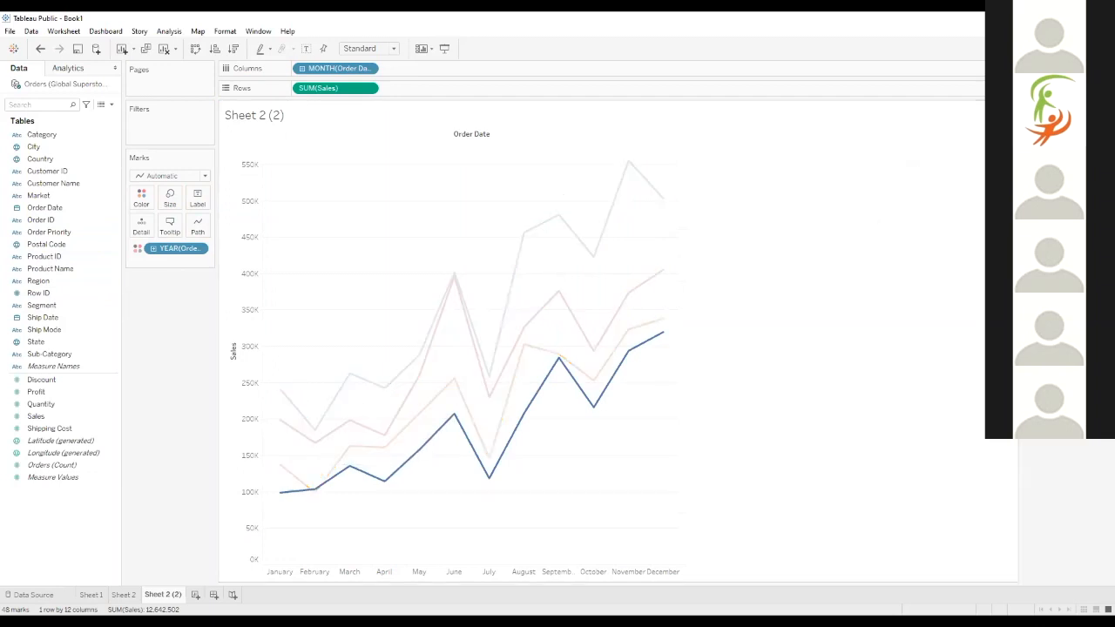
pyautogui.click(1042, 134)
pyautogui.click(1041, 147)
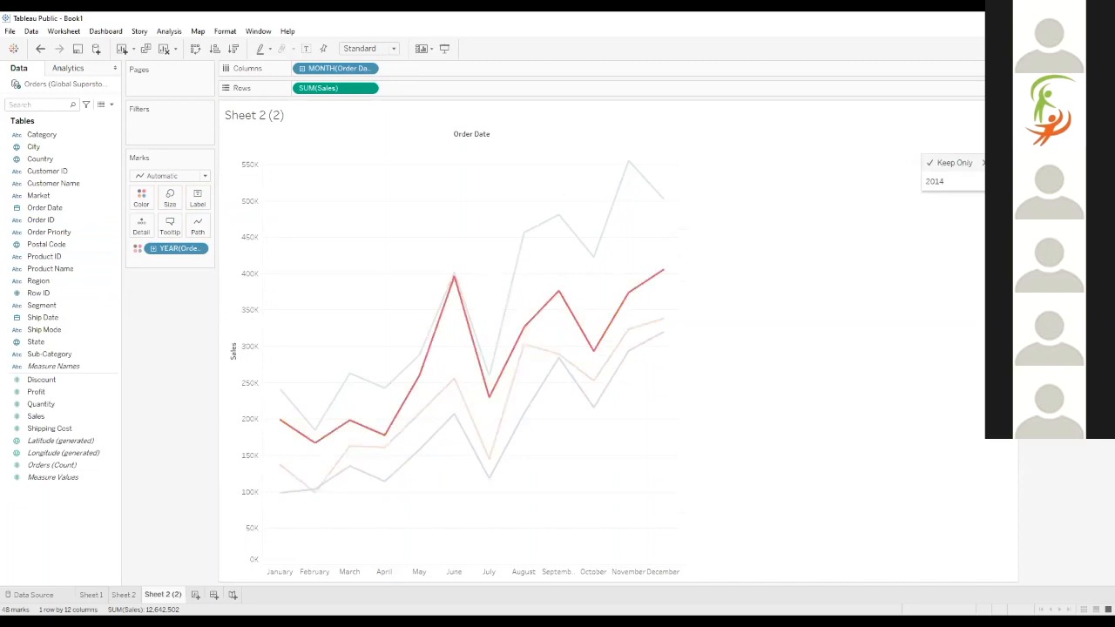
pyautogui.click(1041, 158)
pyautogui.click(1041, 196)
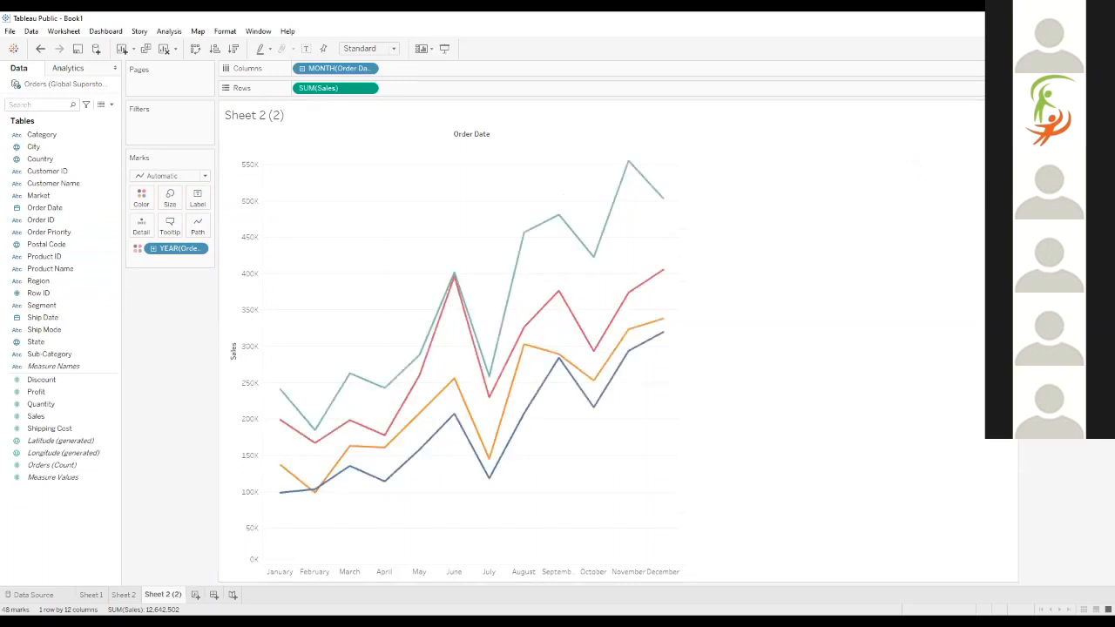
pyautogui.click(1041, 159)
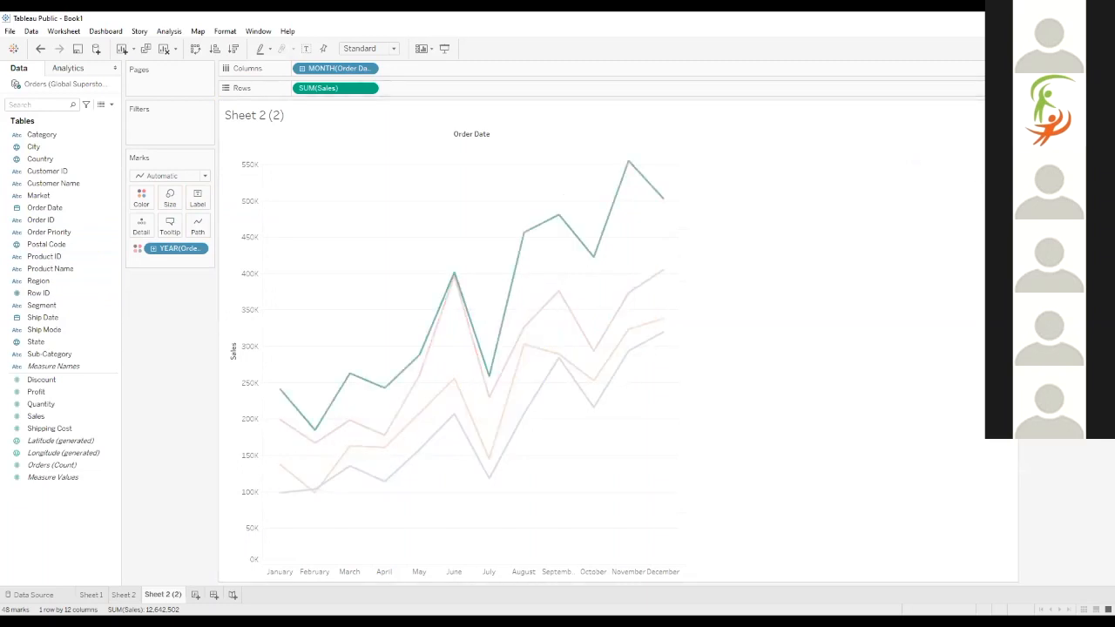
pyautogui.click(1041, 196)
pyautogui.click(1041, 147)
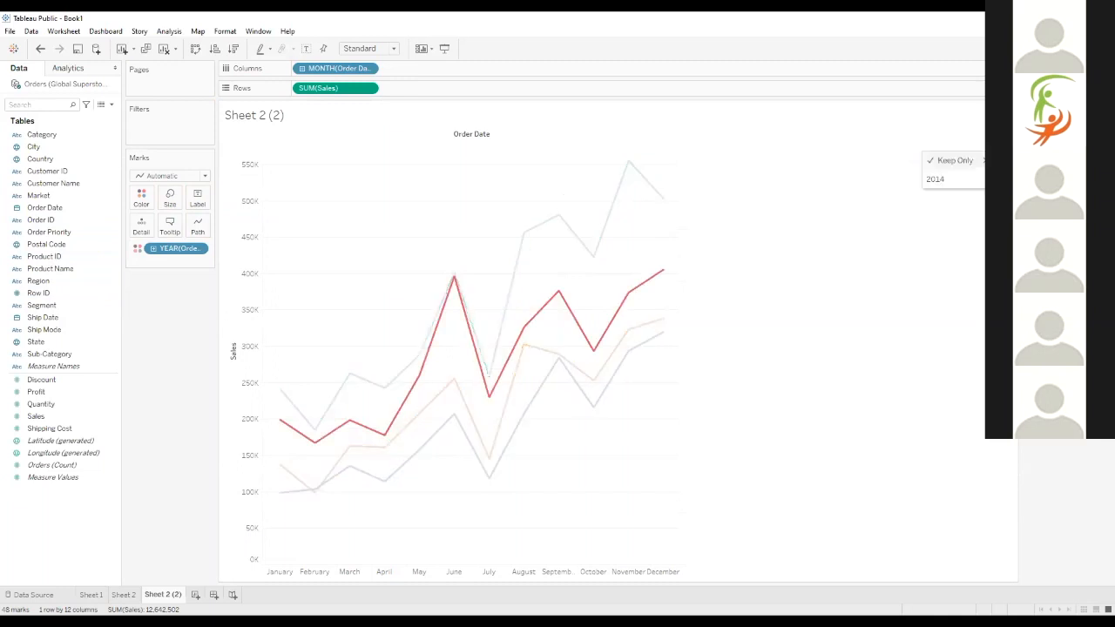
pyautogui.click(1041, 196)
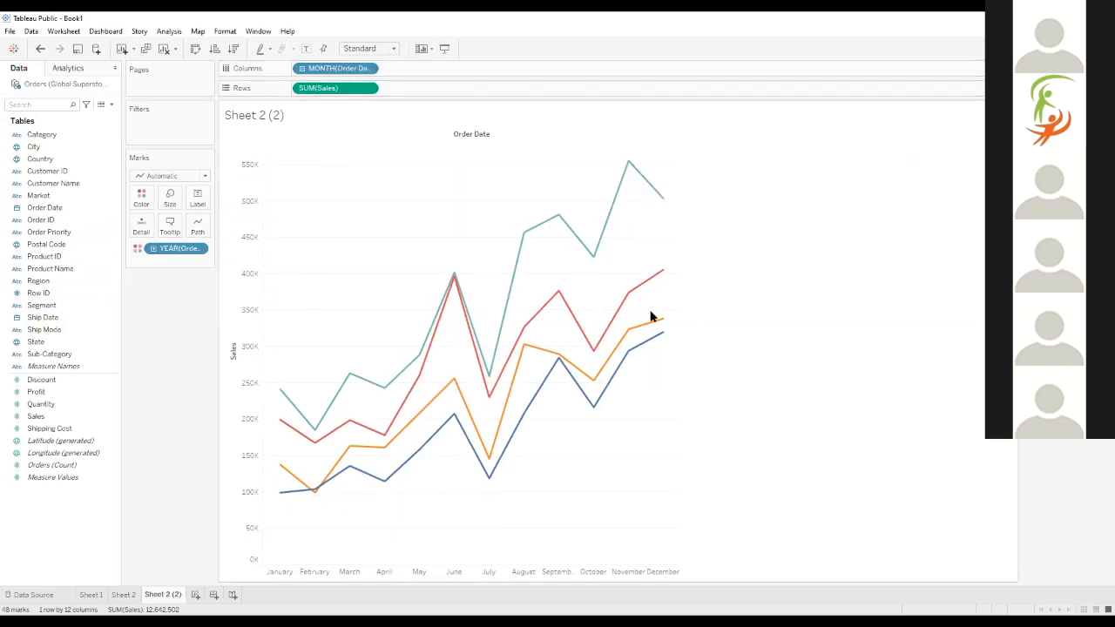
pyautogui.moveTo(427, 336)
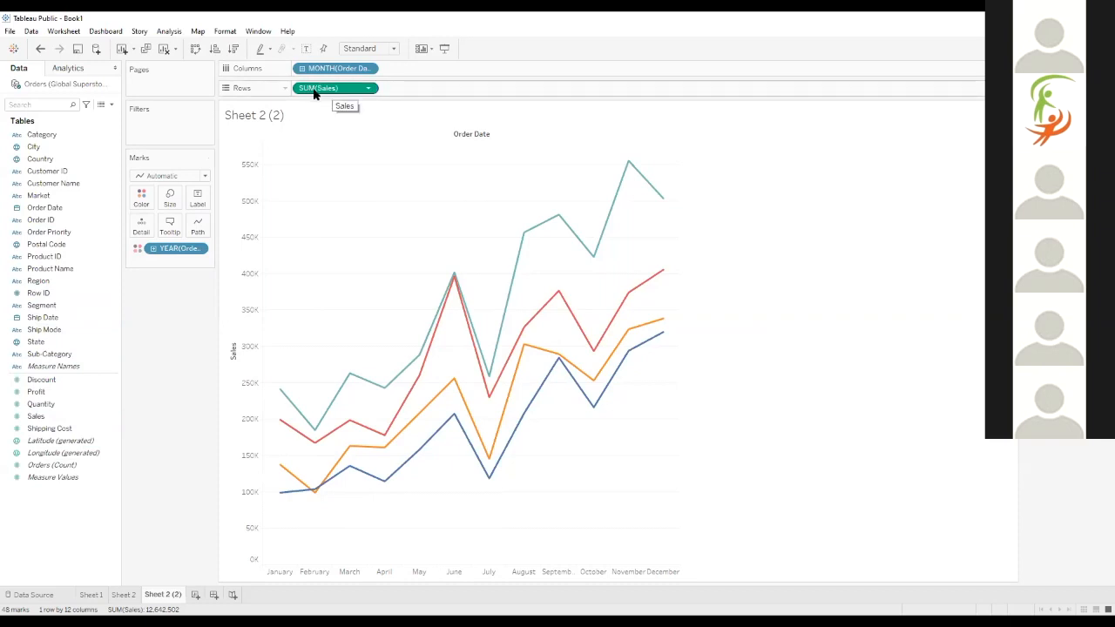
# Change the aggregation of Sales on Rows to Average
pyautogui.click(367, 88)
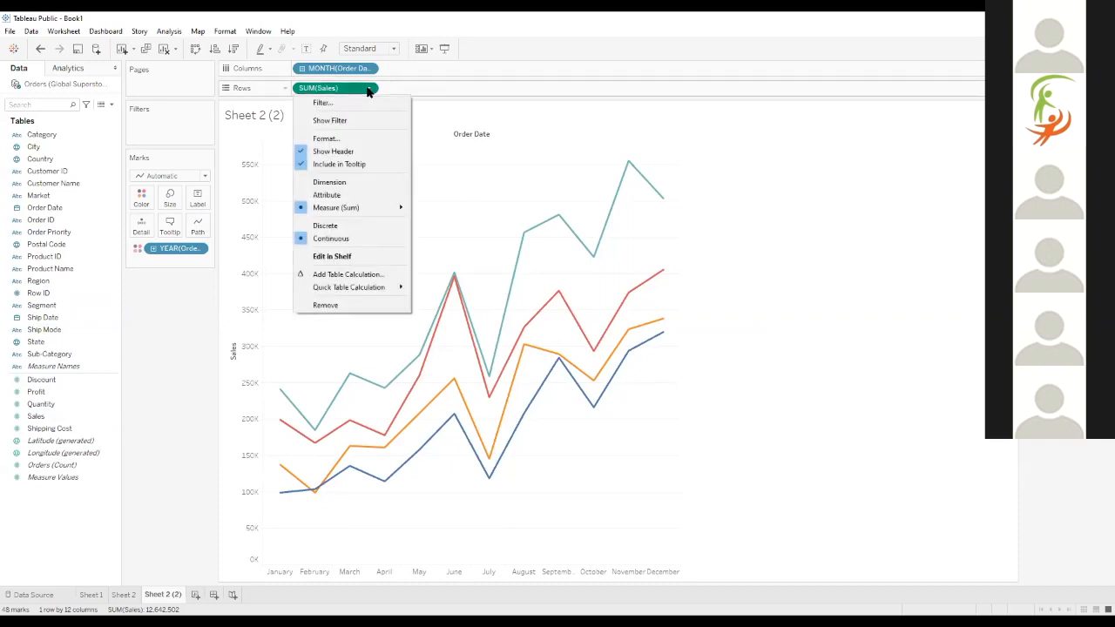
pyautogui.moveTo(361, 213)
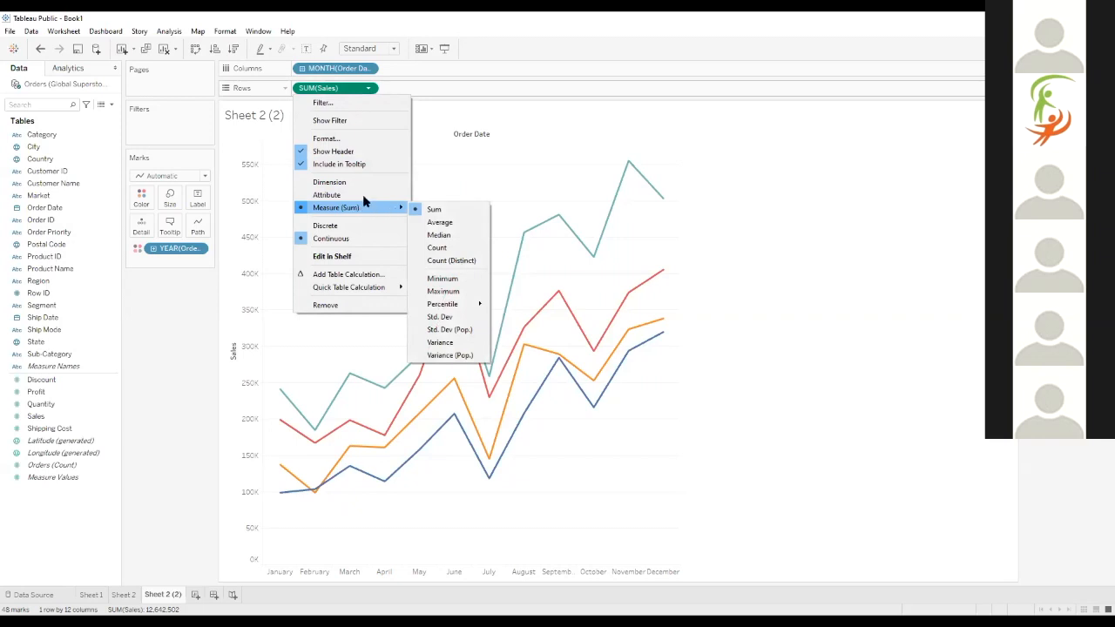
pyautogui.click(369, 90)
pyautogui.click(369, 90)
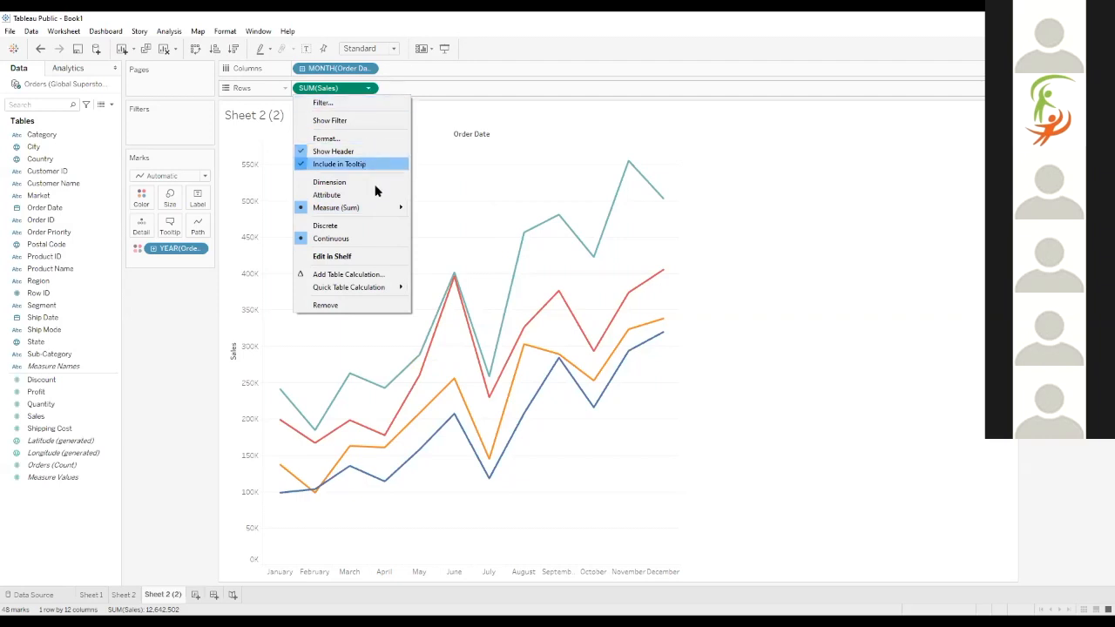
pyautogui.rightClick(353, 90)
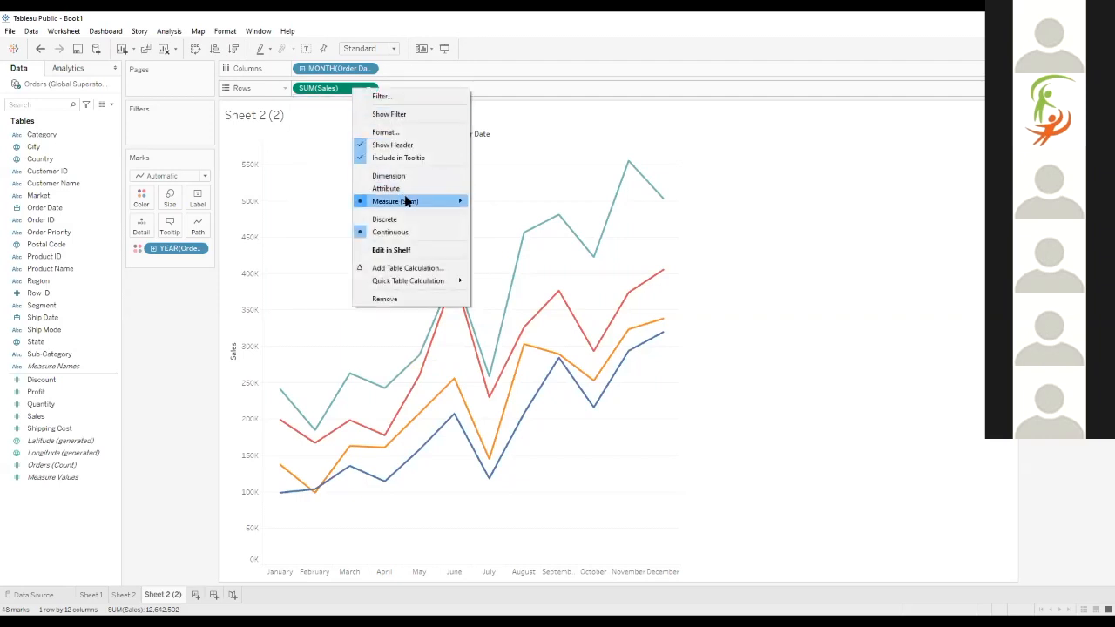
pyautogui.moveTo(431, 199)
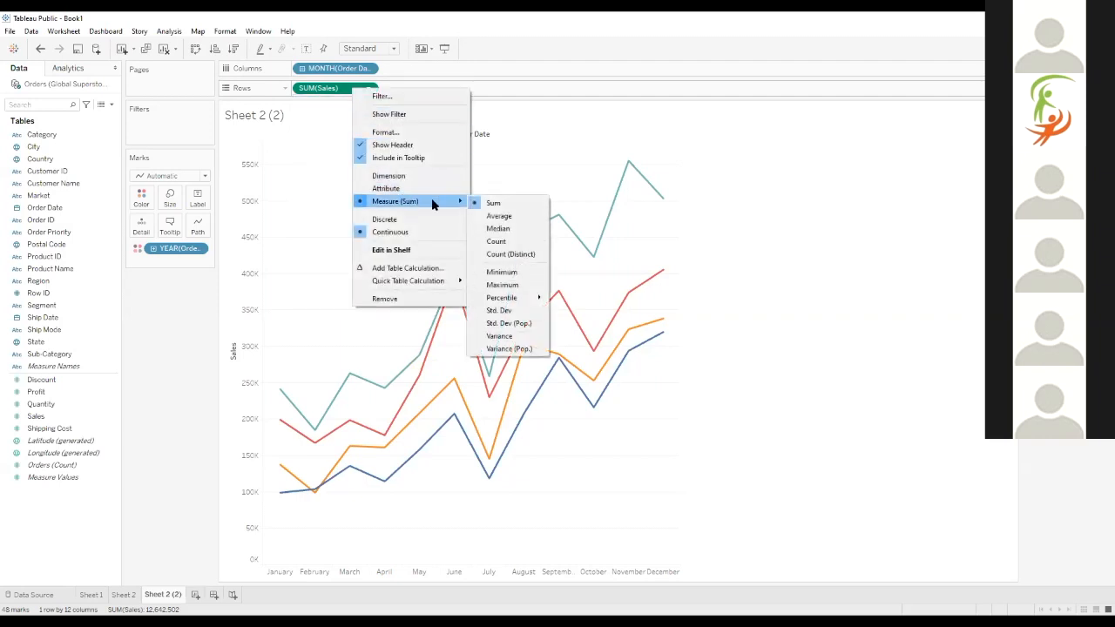
pyautogui.click(493, 216)
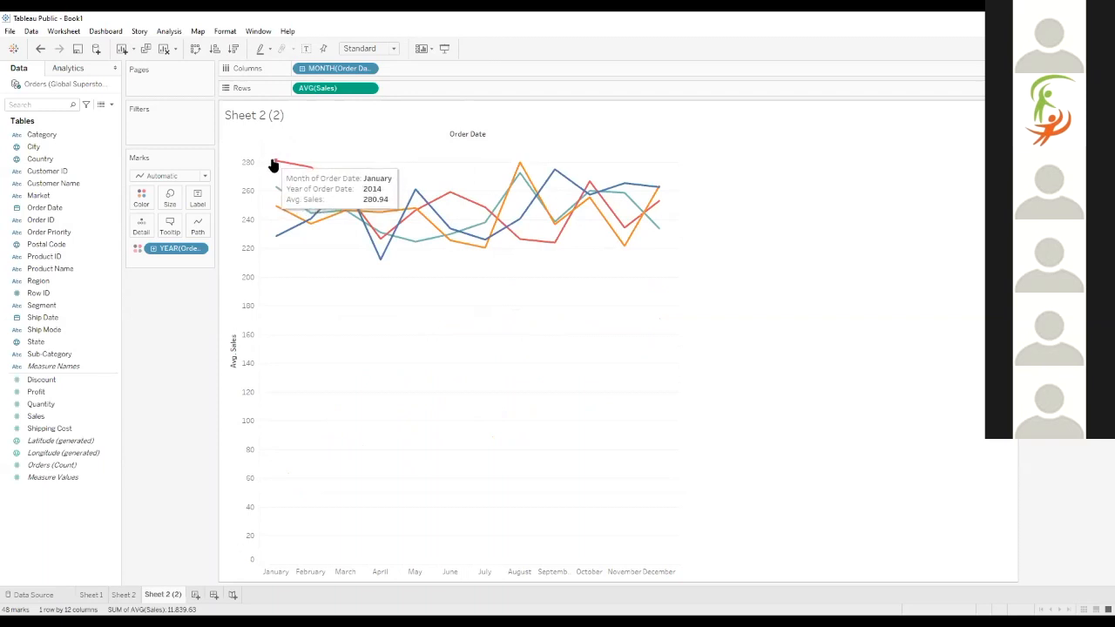
# Highlight the 2014 average sales line and inspect the January points of 2014 and 2015
pyautogui.click(1036, 141)
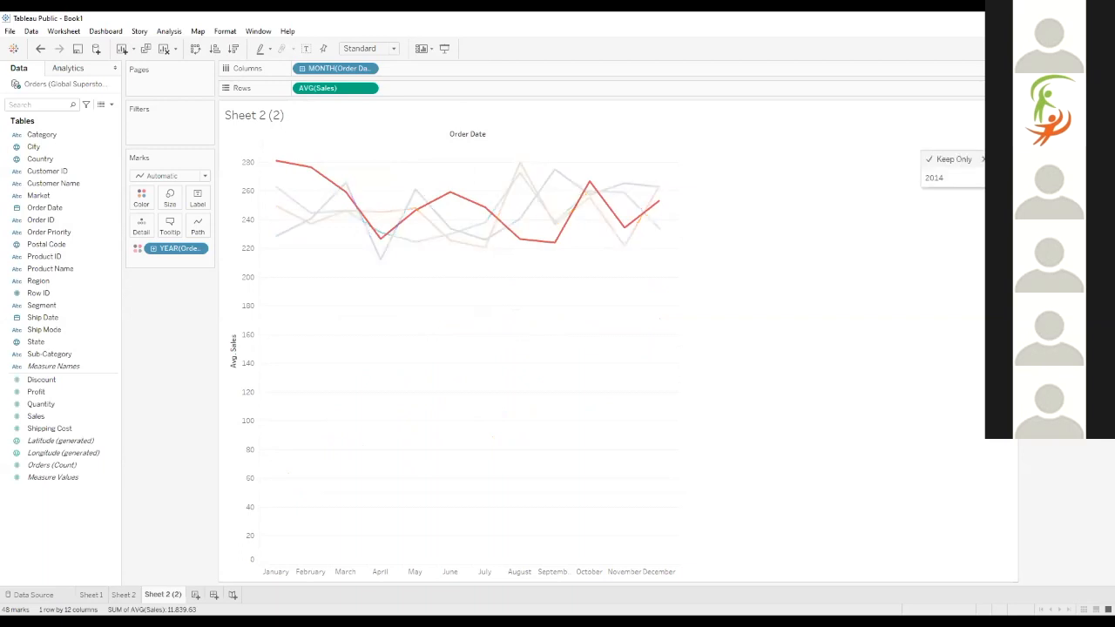
pyautogui.moveTo(275, 165)
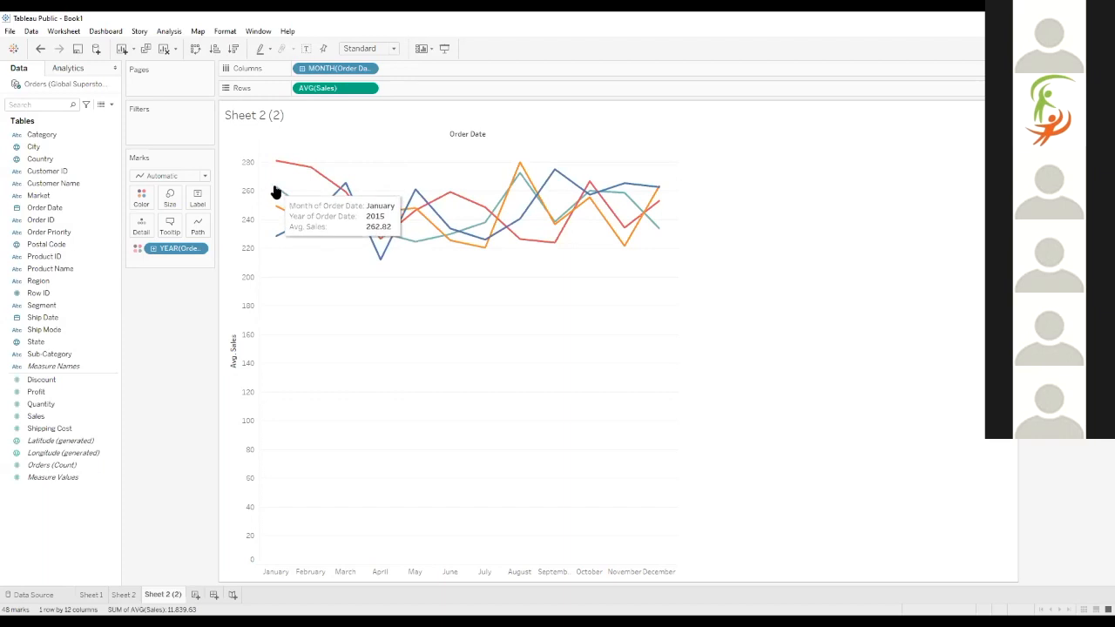
pyautogui.click(275, 189)
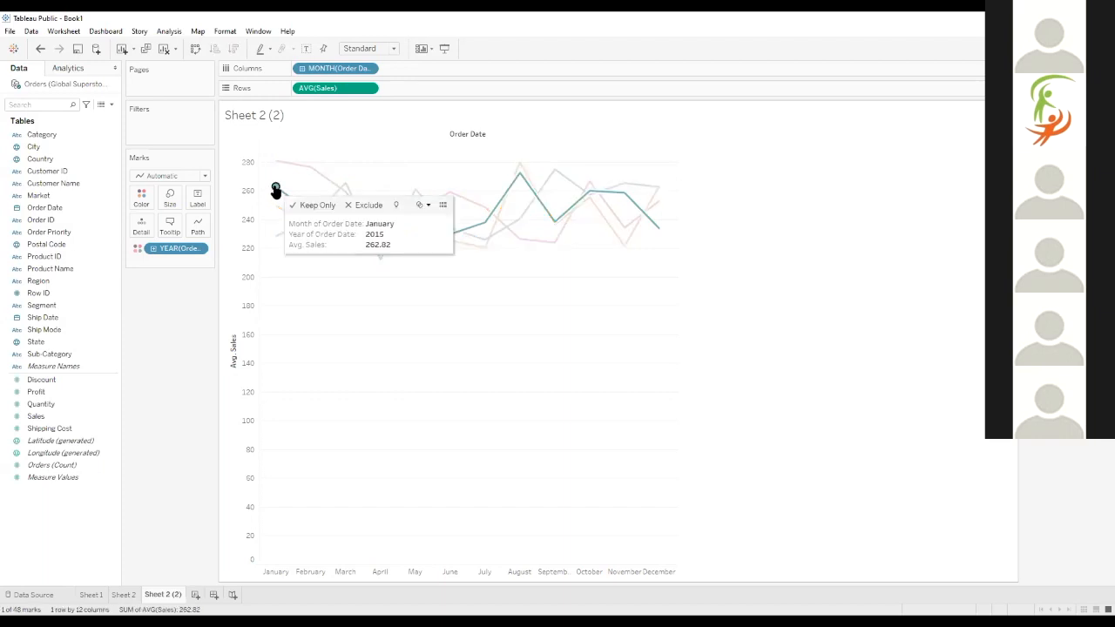
# Clear the selected January point and set the aggregation of Sales on Rows to Sum
pyautogui.click(275, 190)
pyautogui.click(368, 88)
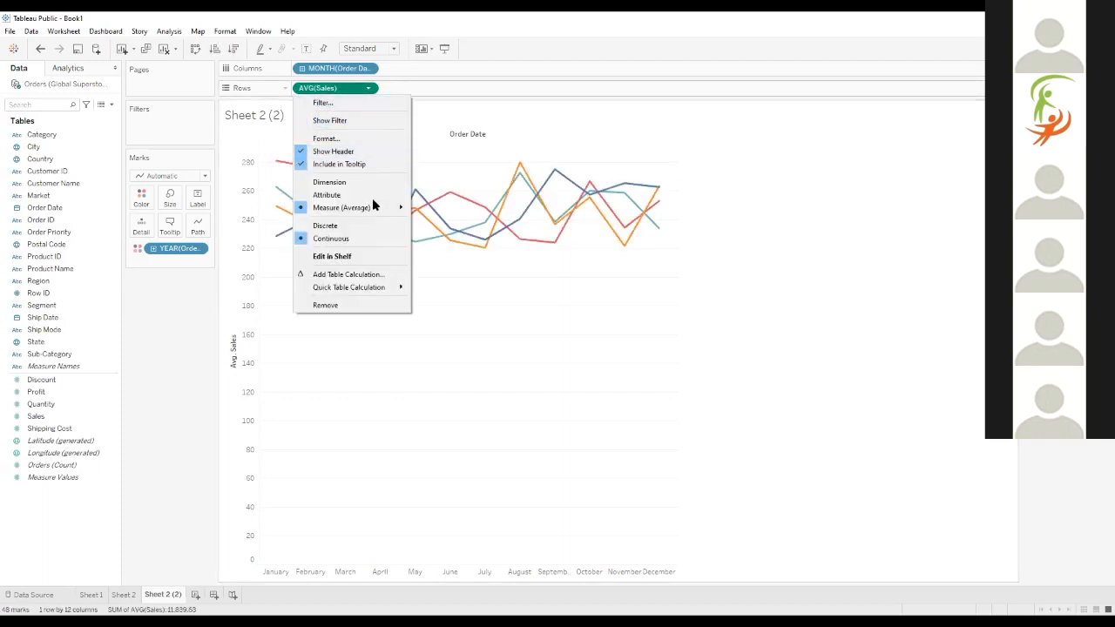
pyautogui.moveTo(378, 207)
pyautogui.click(415, 207)
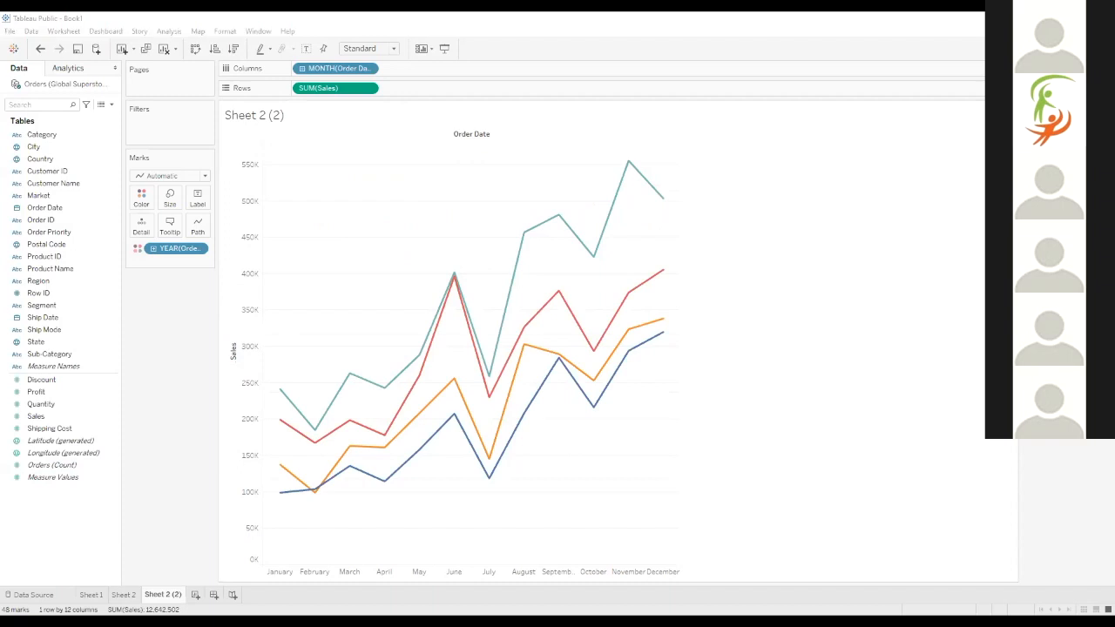
# Duplicate Sheet 2 (2) and apply the Year Over Year Growth quick table calculation to Sales on the copy
pyautogui.rightClick(165, 596)
pyautogui.click(217, 498)
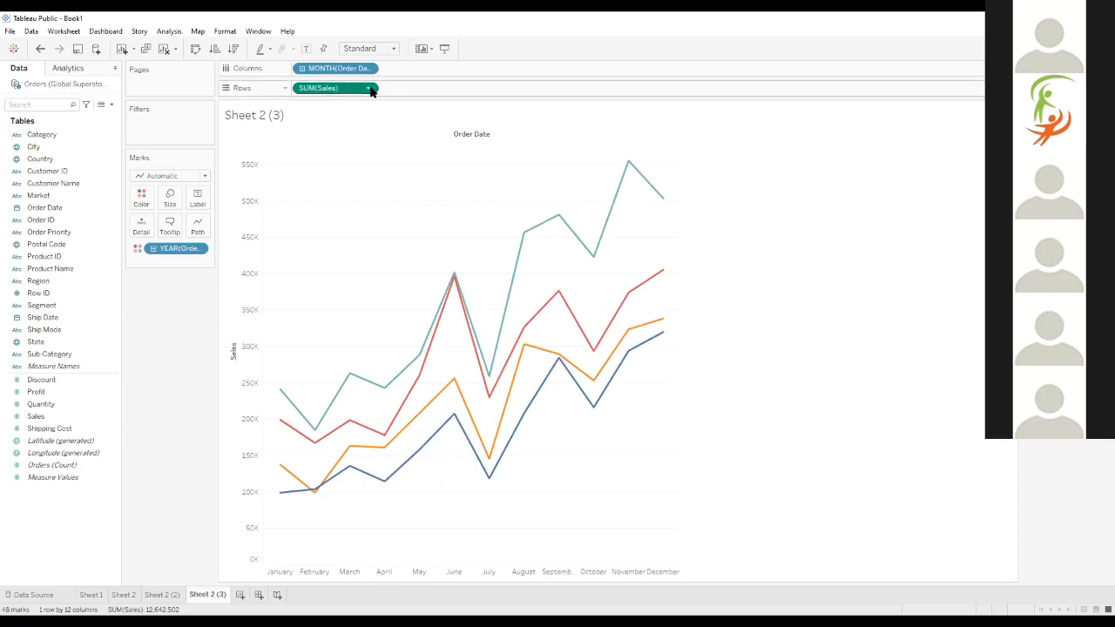
pyautogui.click(369, 89)
pyautogui.moveTo(384, 288)
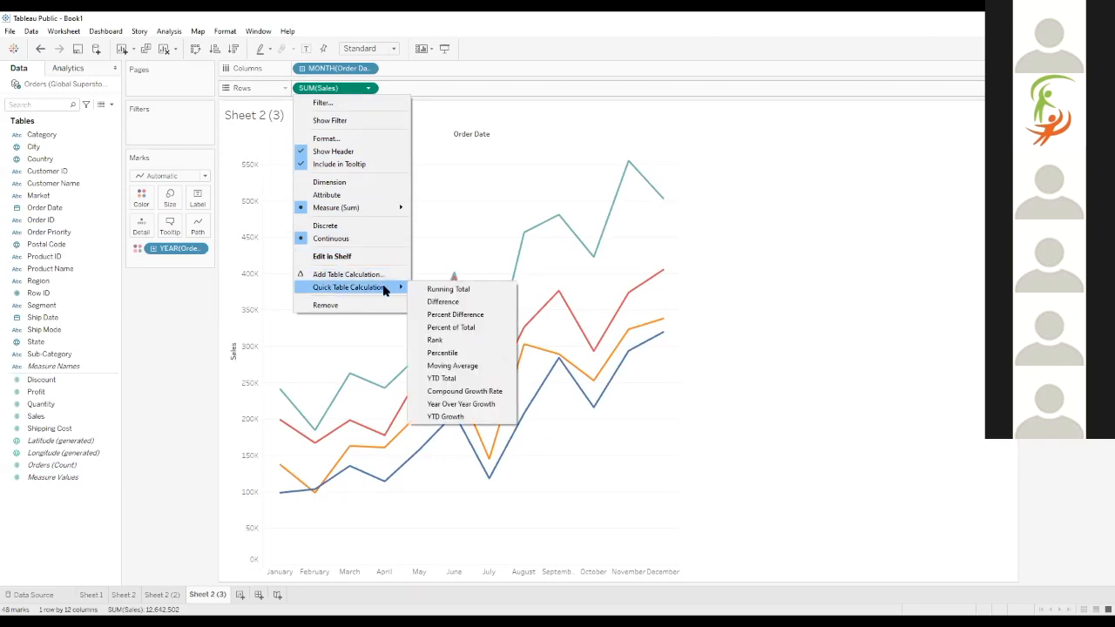
pyautogui.click(758, 329)
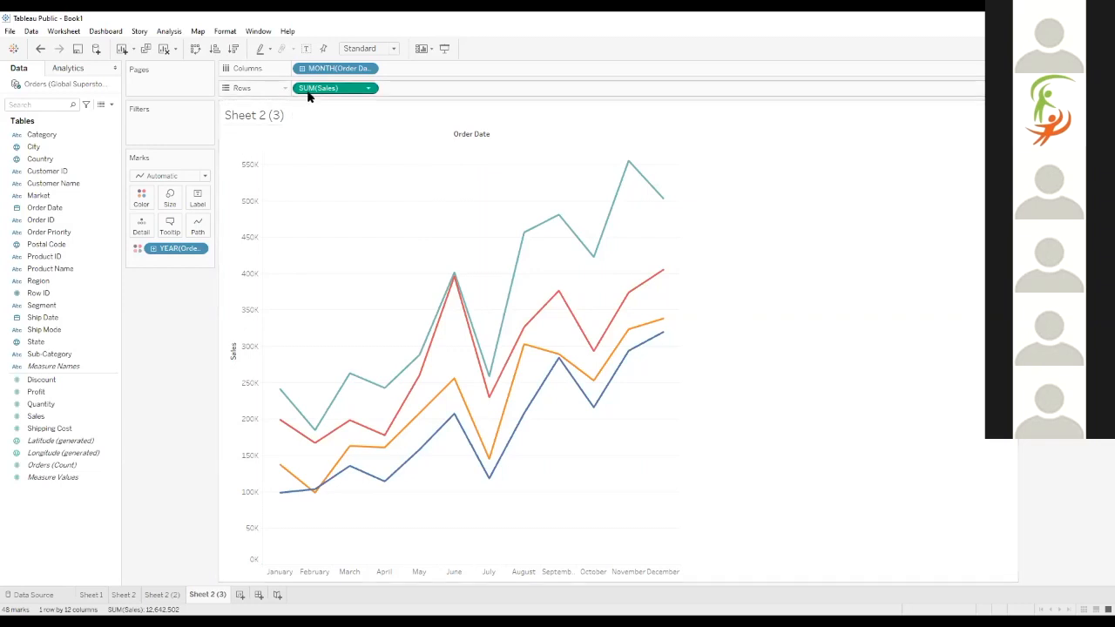
pyautogui.click(368, 89)
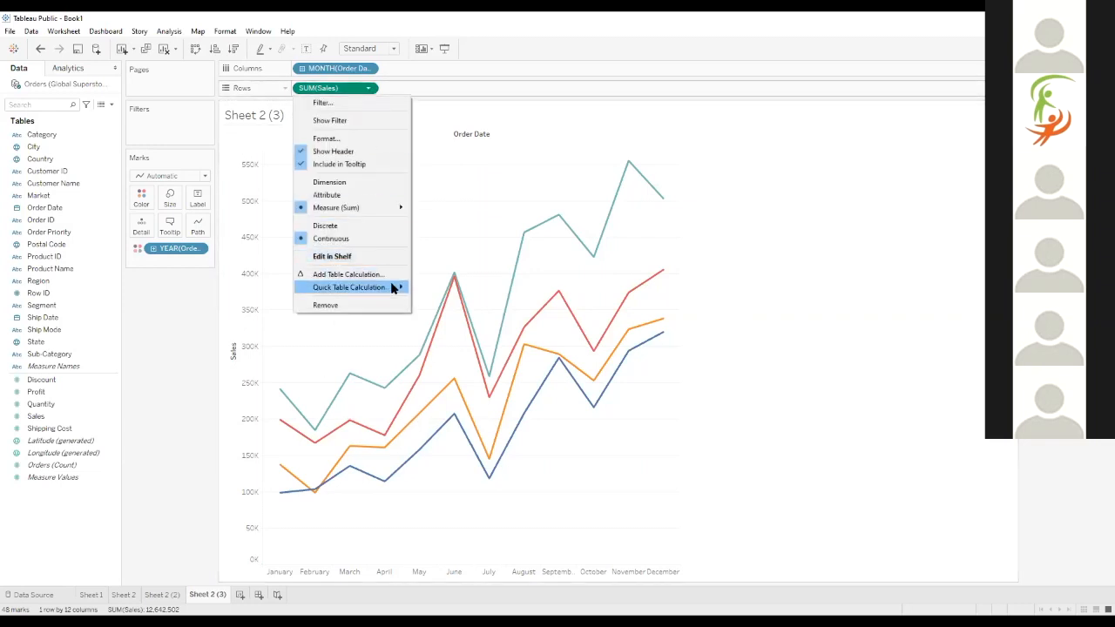
pyautogui.moveTo(392, 289)
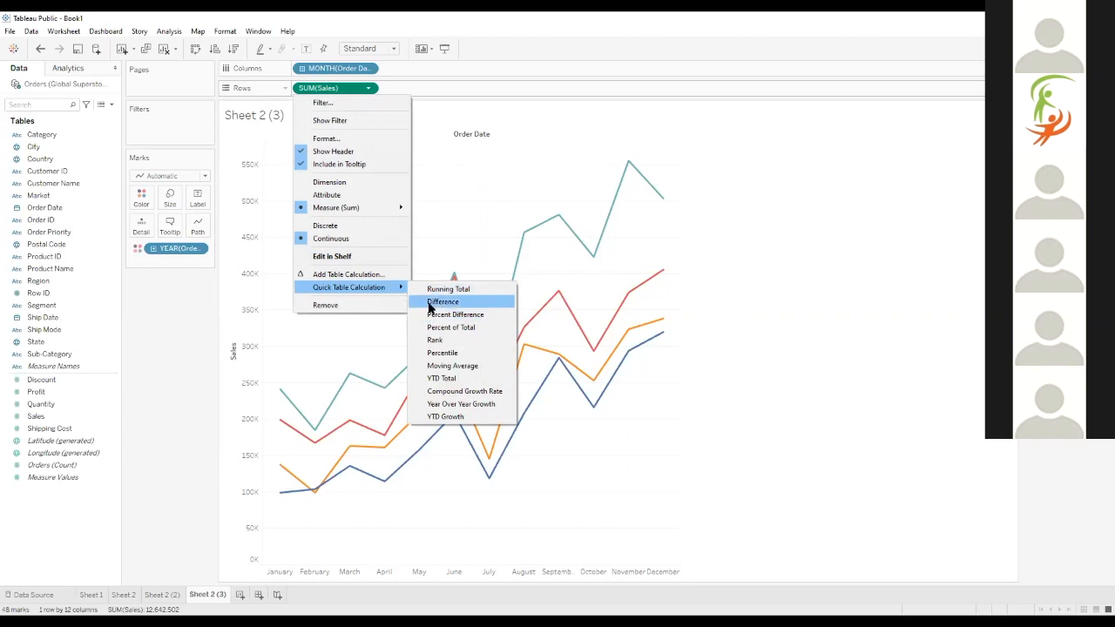
pyautogui.click(432, 405)
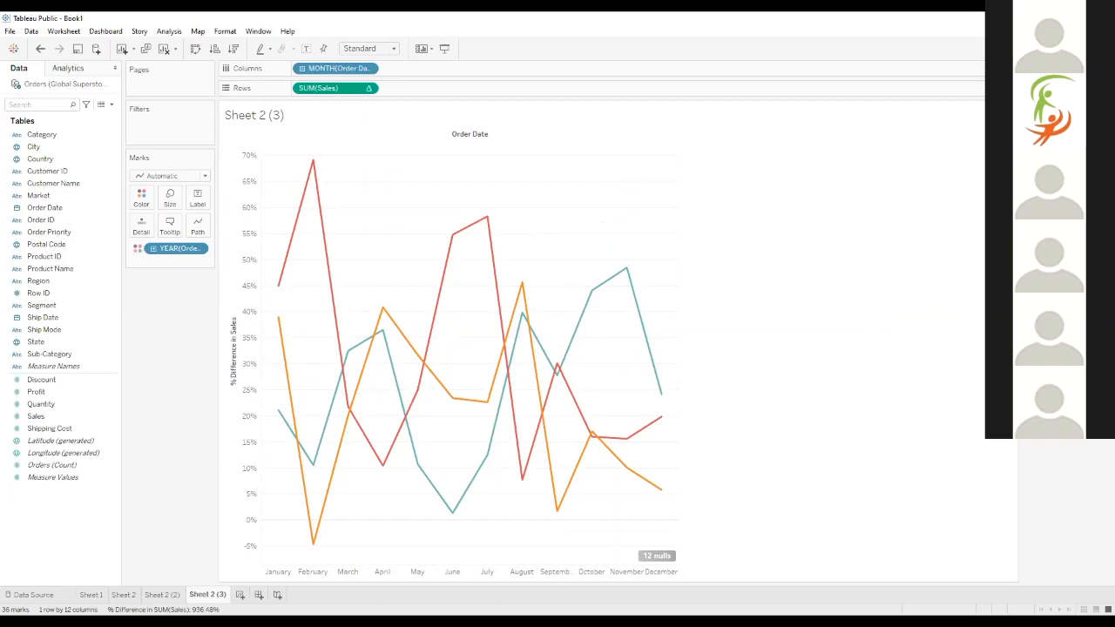
# Highlight the 2013 growth line and inspect its January point
pyautogui.click(1038, 89)
pyautogui.click(1040, 99)
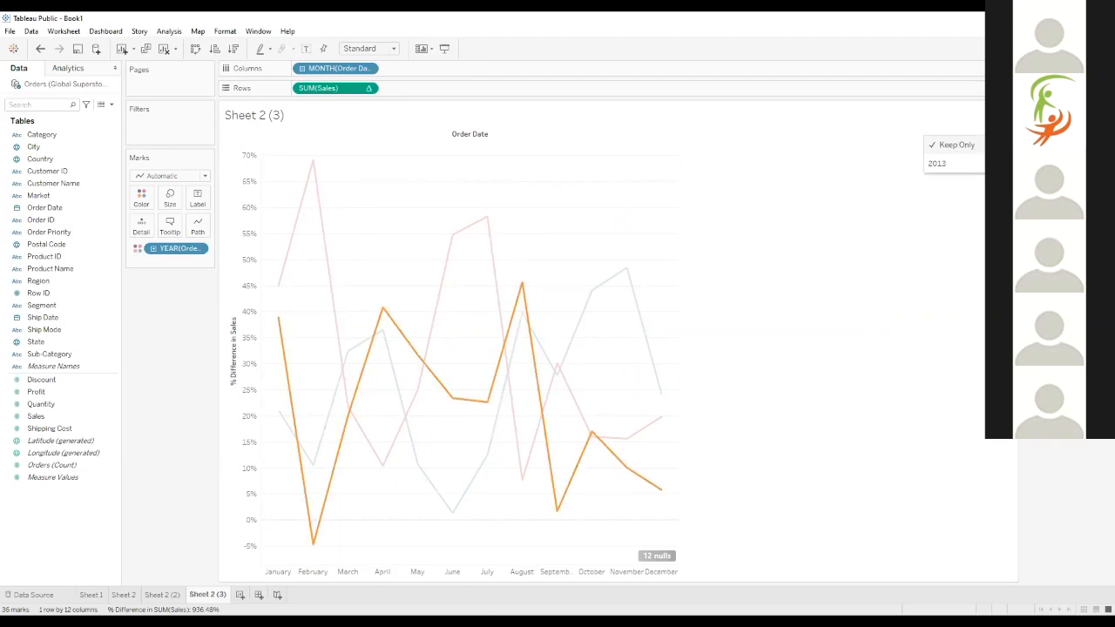
pyautogui.moveTo(276, 323)
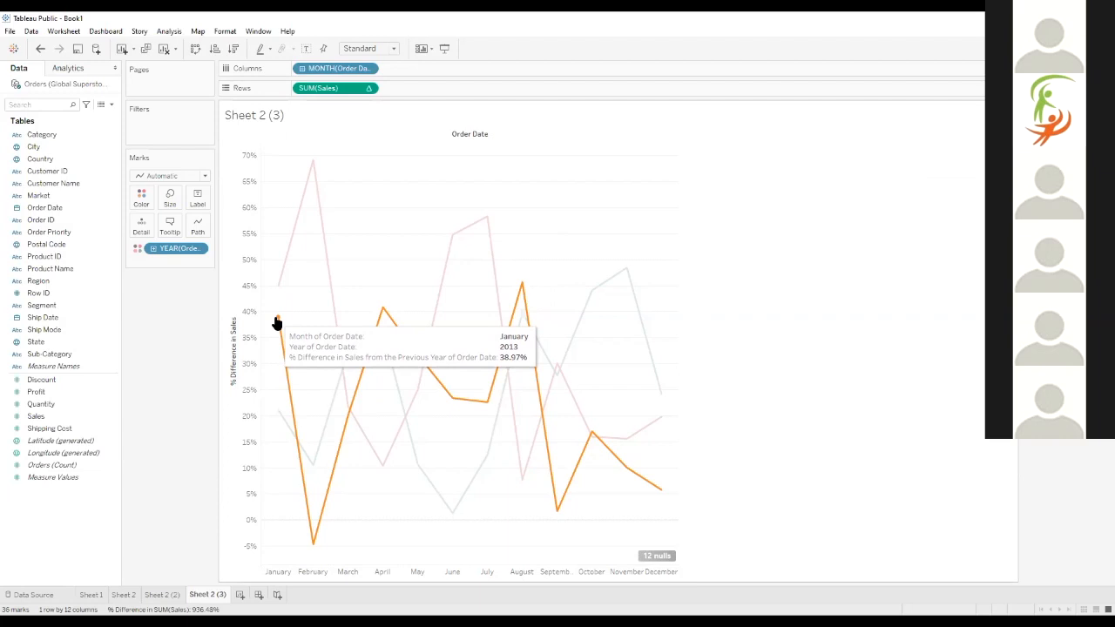
# Change the aggregation of the year-over-year Sales measure on Rows to Average
pyautogui.click(368, 88)
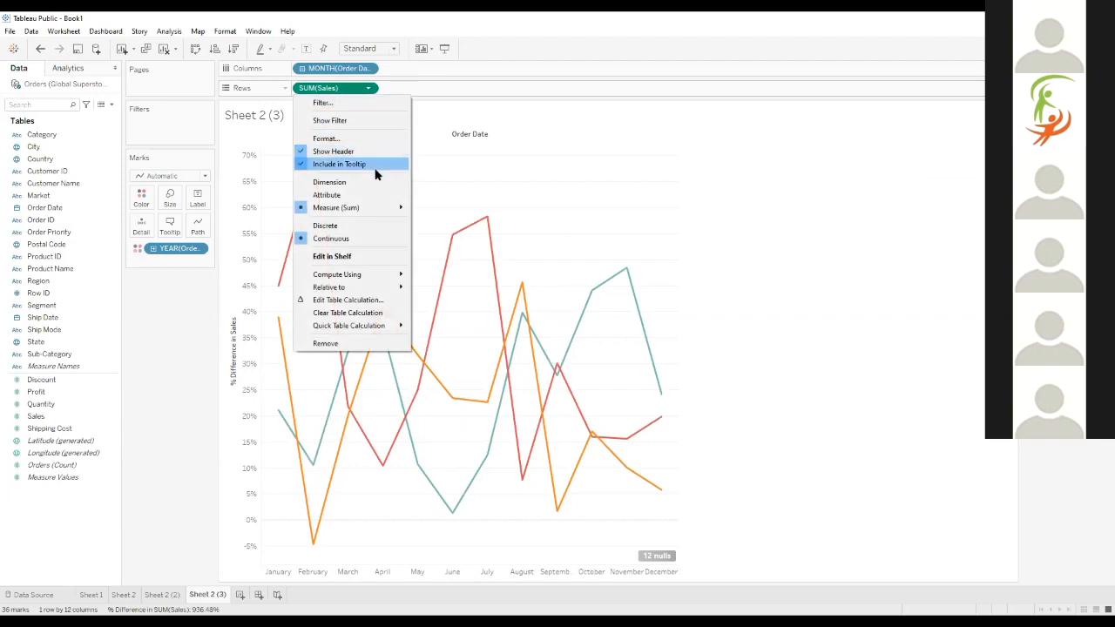
pyautogui.moveTo(389, 215)
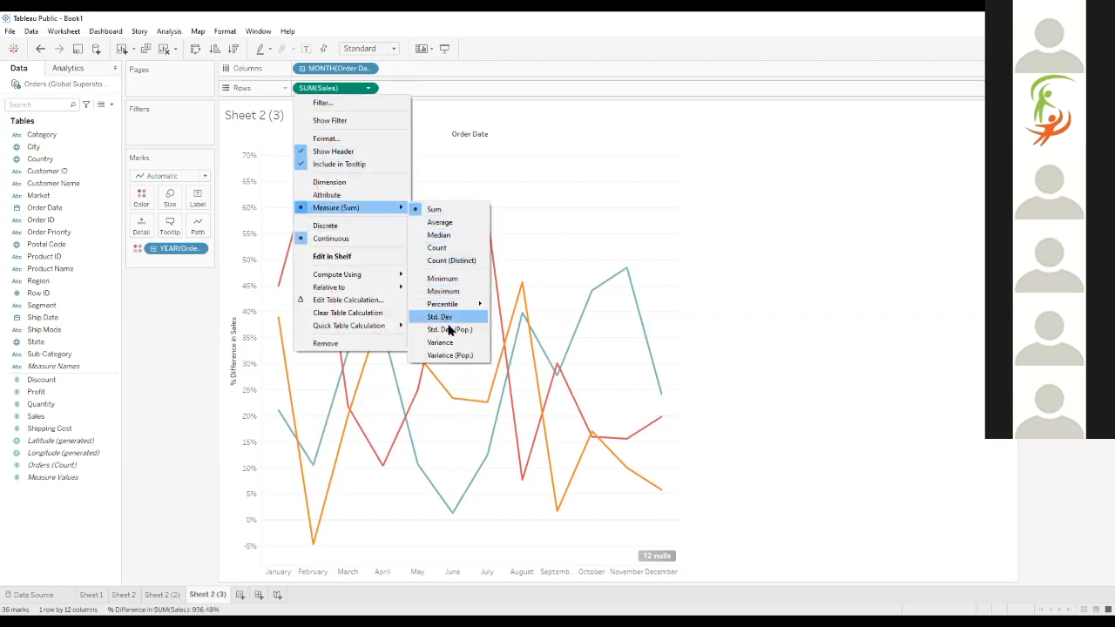
pyautogui.moveTo(396, 327)
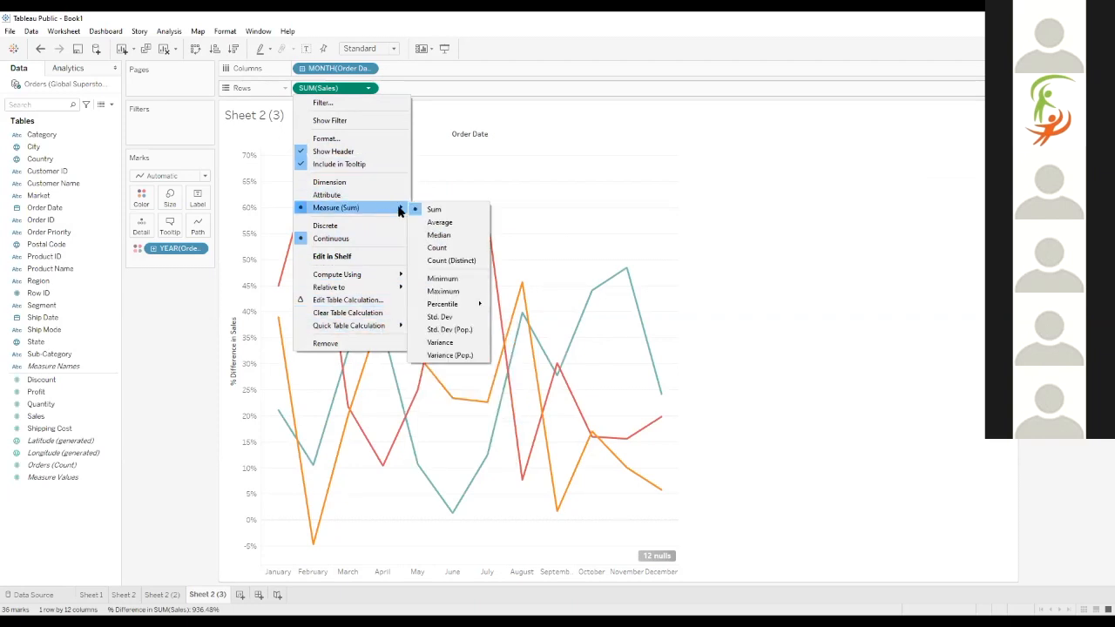
pyautogui.click(439, 224)
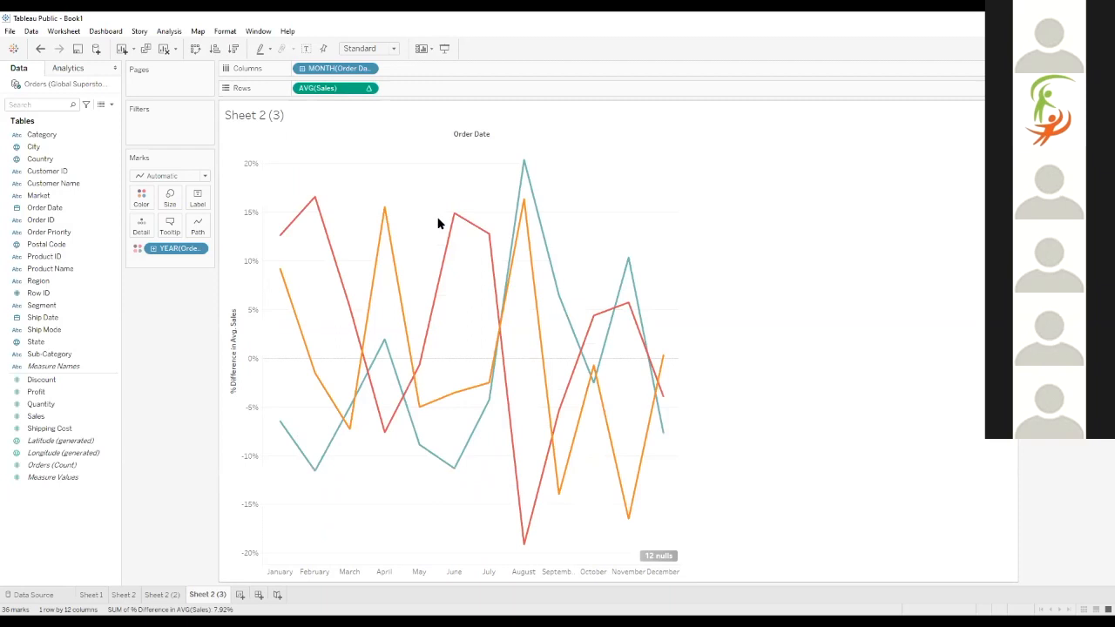
# Switch the aggregation of the year-over-year Sales measure back to Sum
pyautogui.click(370, 90)
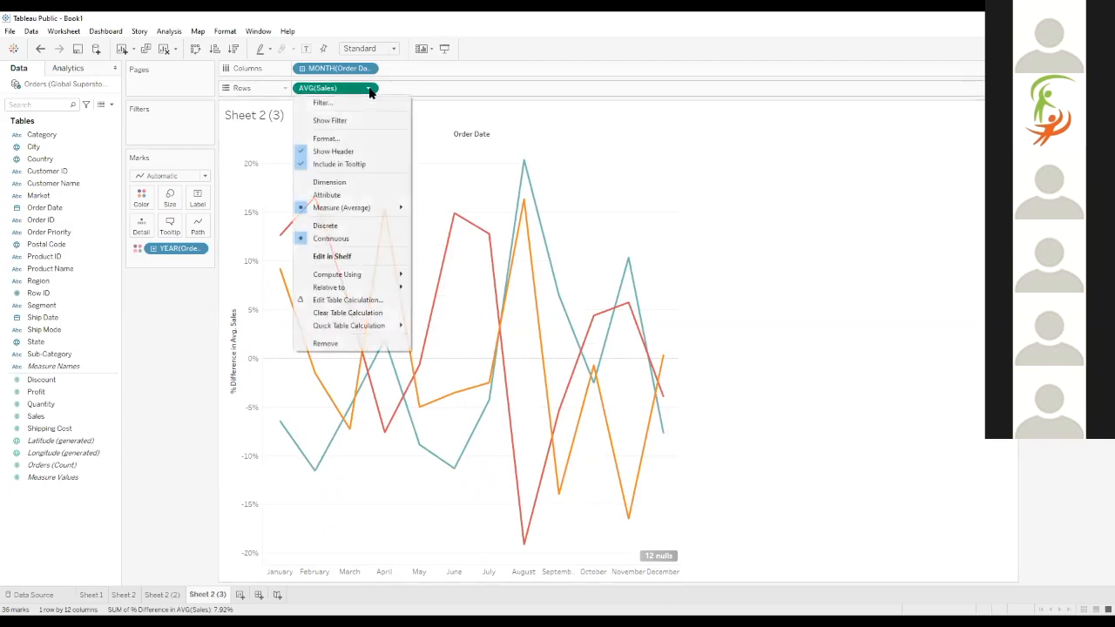
pyautogui.click(340, 88)
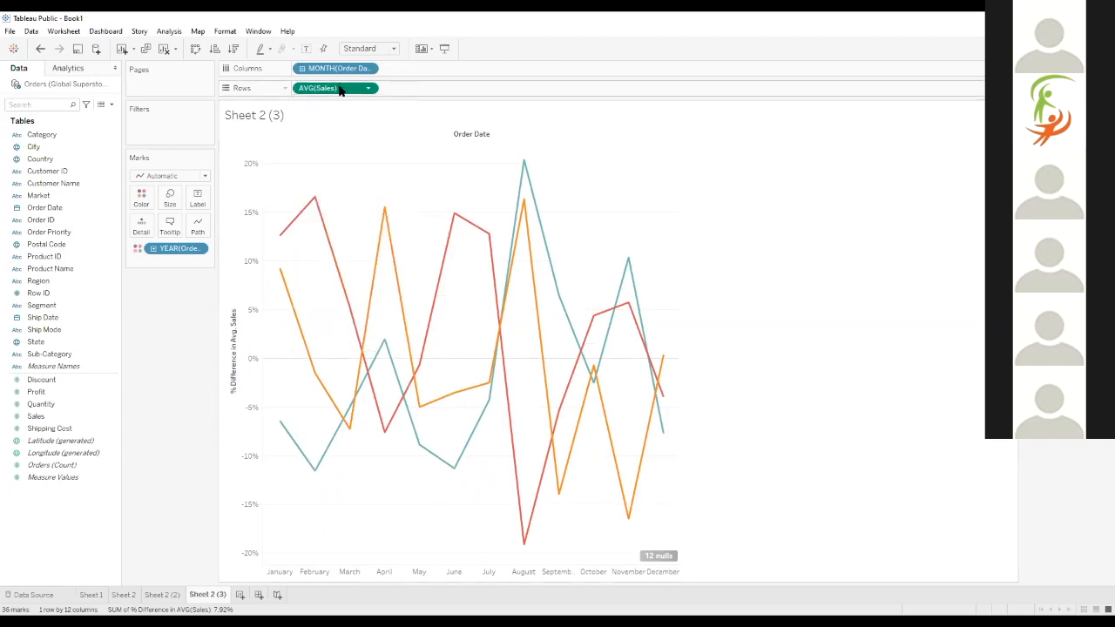
pyautogui.click(368, 88)
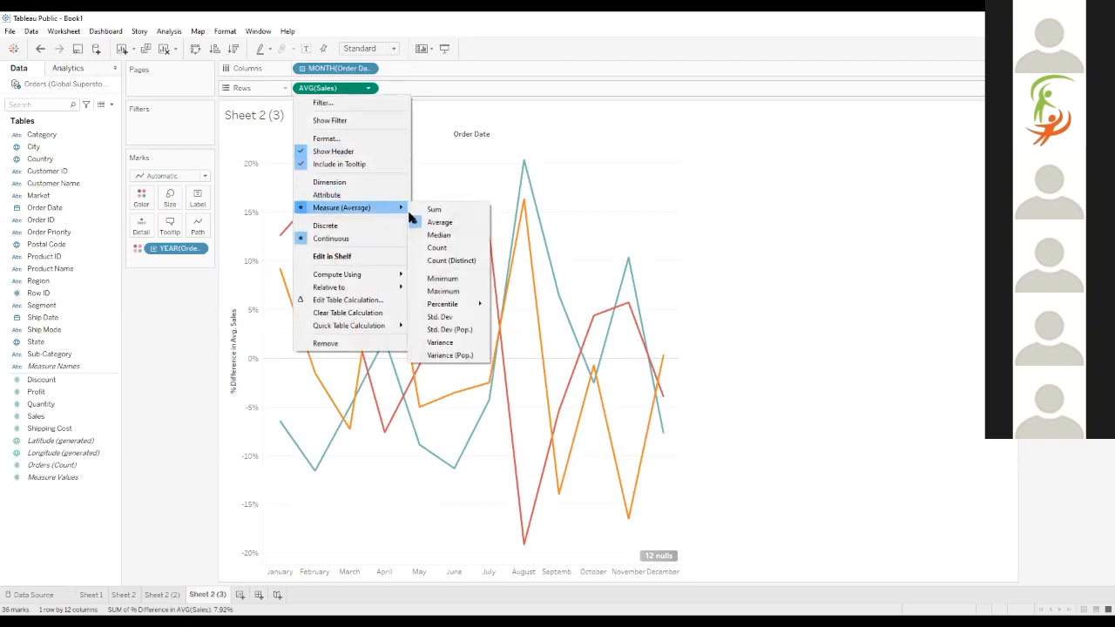
pyautogui.click(425, 211)
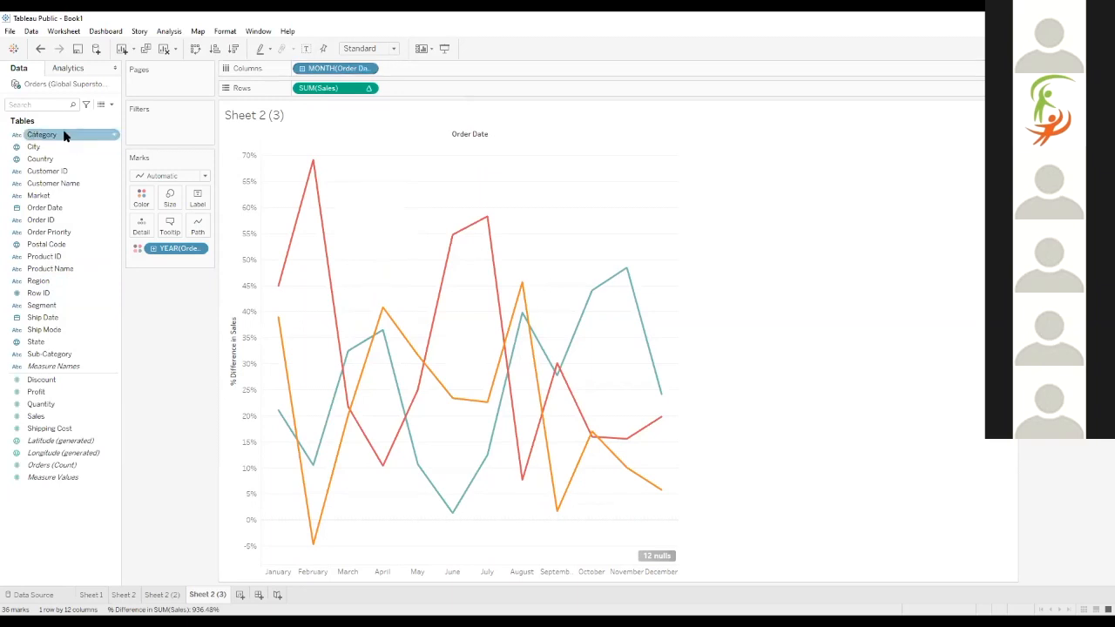
# Split the growth chart by product category by adding Category to Rows ahead of Sales
pyautogui.moveTo(64, 136); pyautogui.dragTo(298, 91)
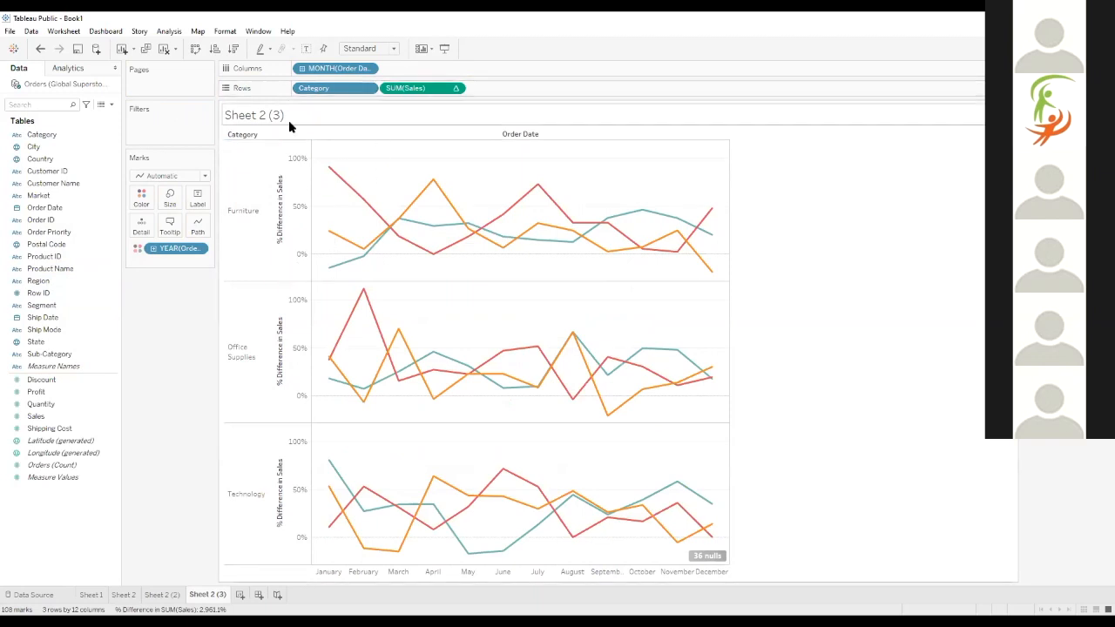
pyautogui.moveTo(336, 88); pyautogui.dragTo(301, 91)
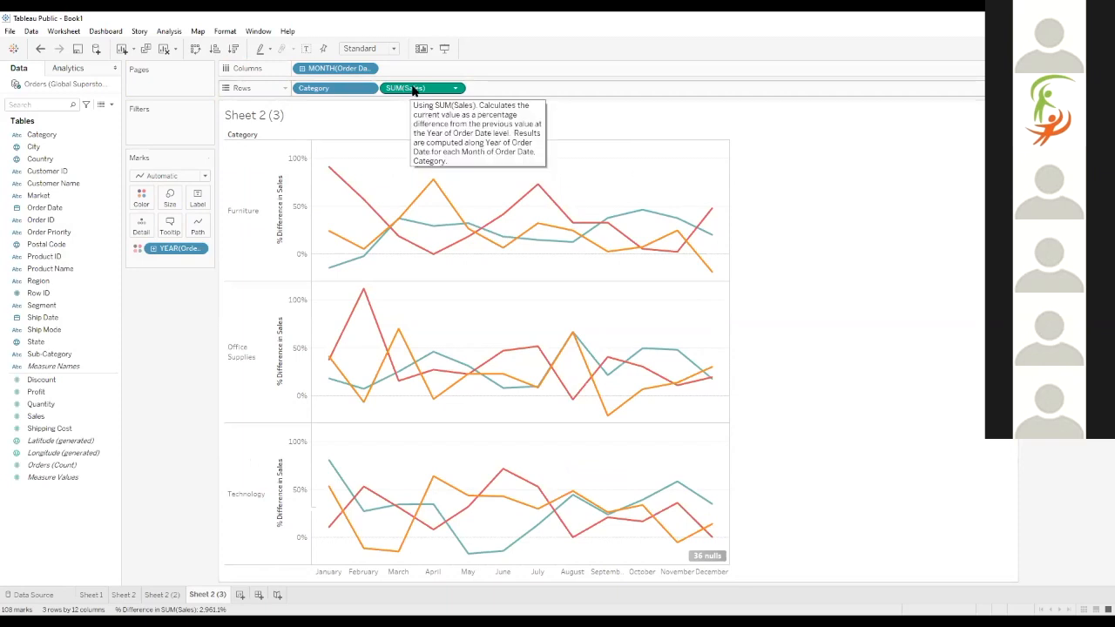
pyautogui.click(457, 90)
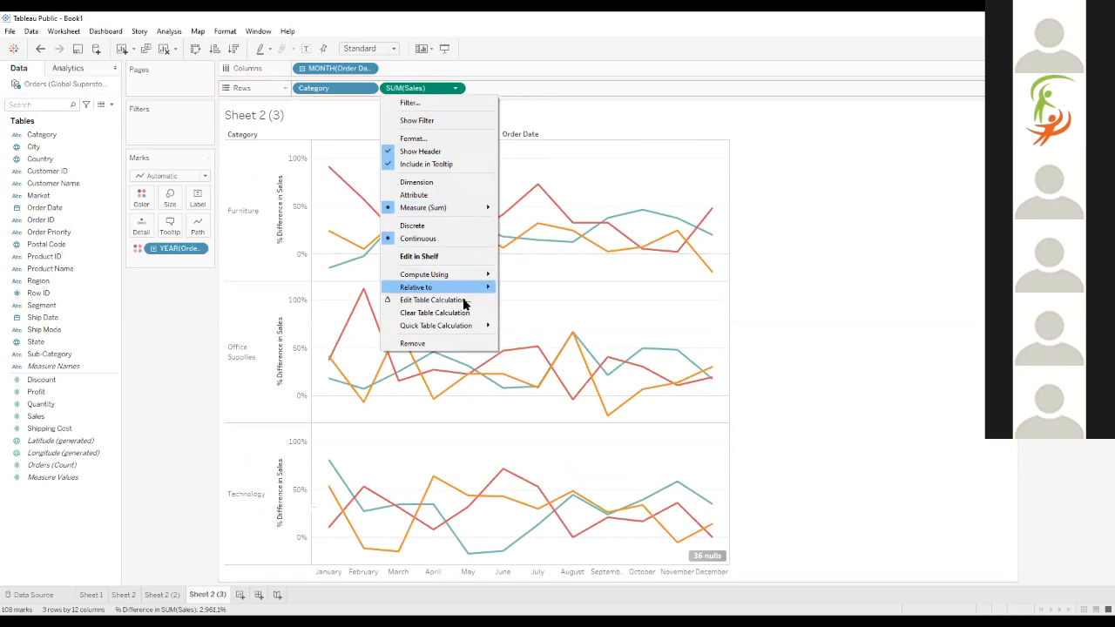
pyautogui.moveTo(466, 328)
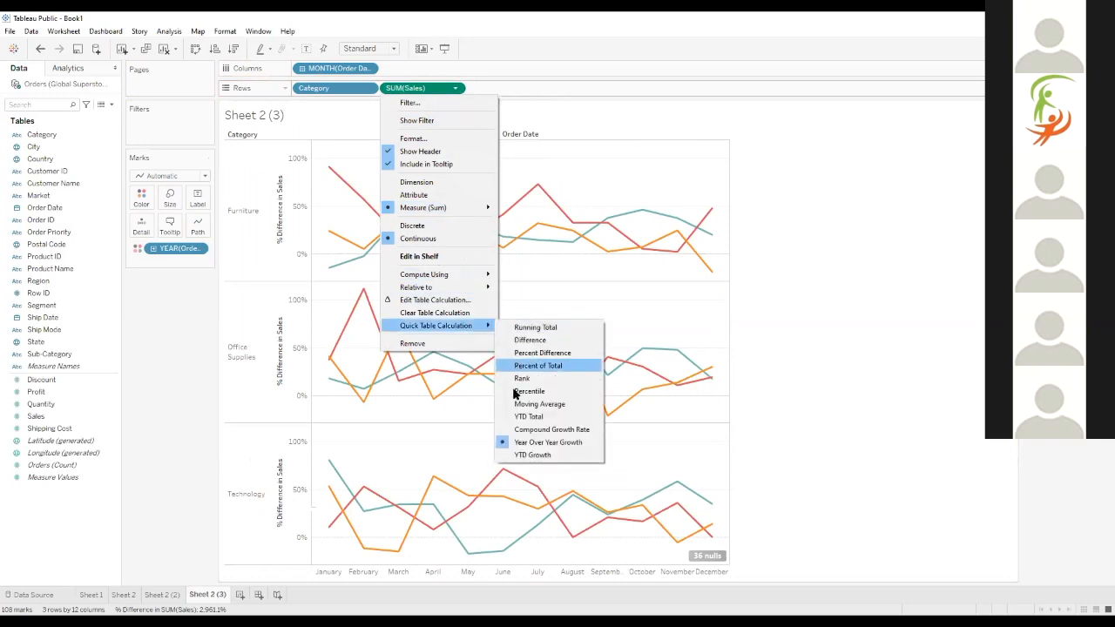
pyautogui.click(436, 71)
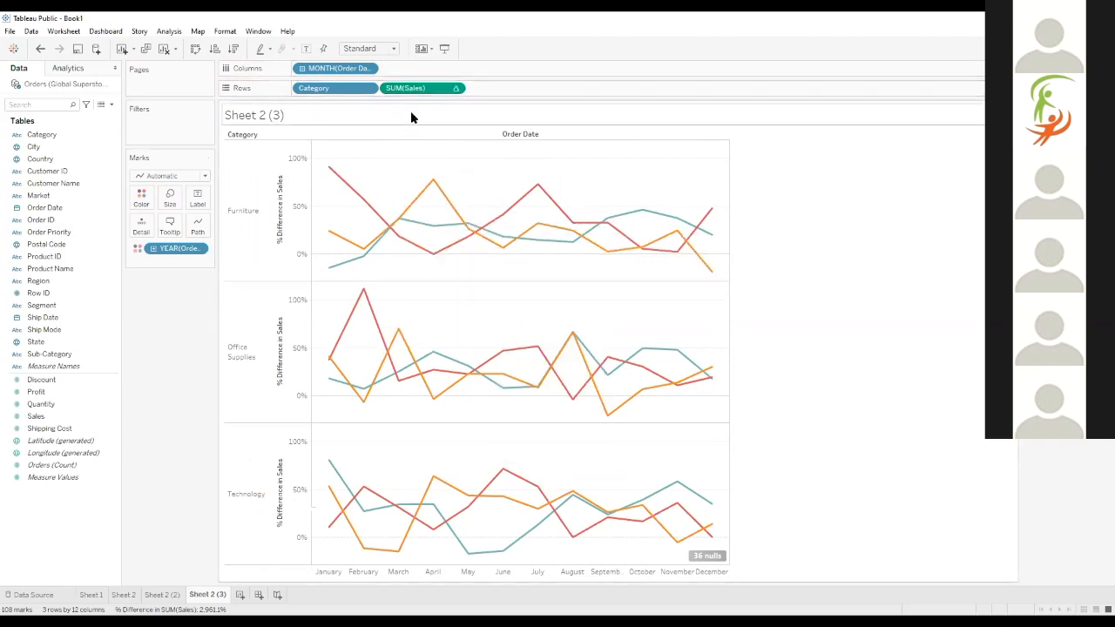
# Move the year-over-year Sales calculation from Rows to Tooltip and add plain Sales to Rows as a sum
pyautogui.moveTo(409, 91); pyautogui.dragTo(169, 225)
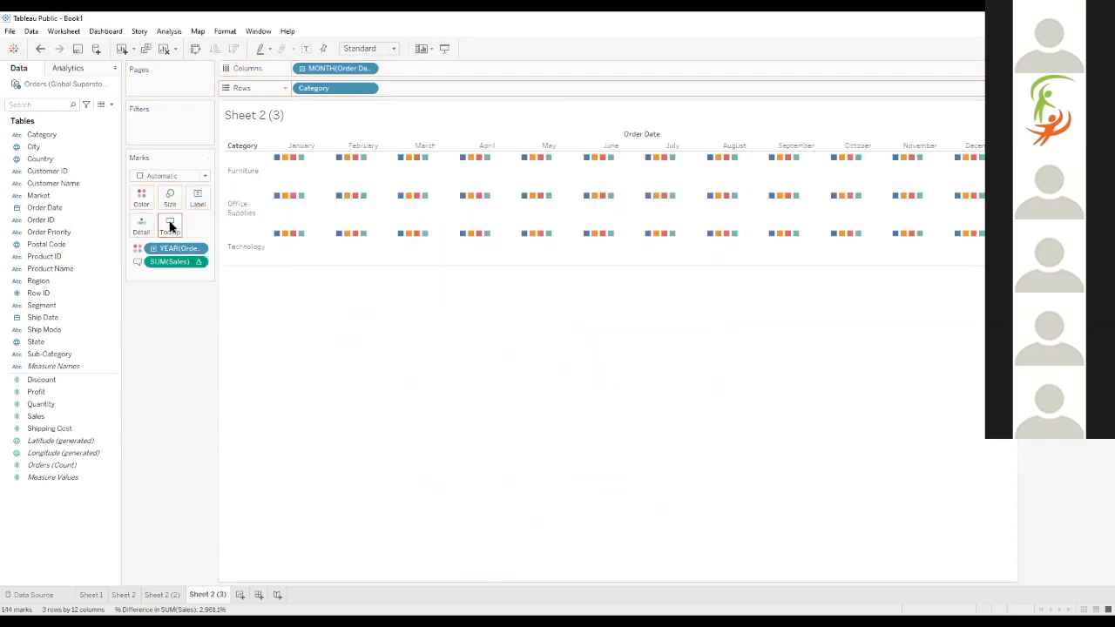
pyautogui.doubleClick(45, 418)
pyautogui.moveTo(178, 274); pyautogui.dragTo(417, 93)
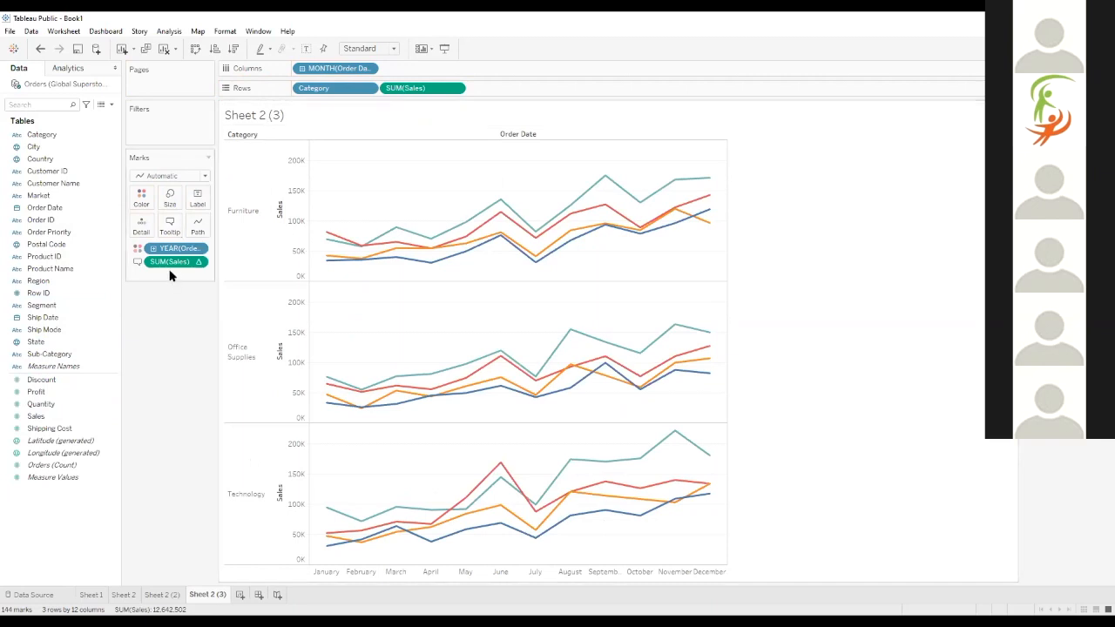
# Examine the monthly Furniture points for 2013, 2014 and 2015, reading sales and percent difference in their tooltips
pyautogui.moveTo(327, 236)
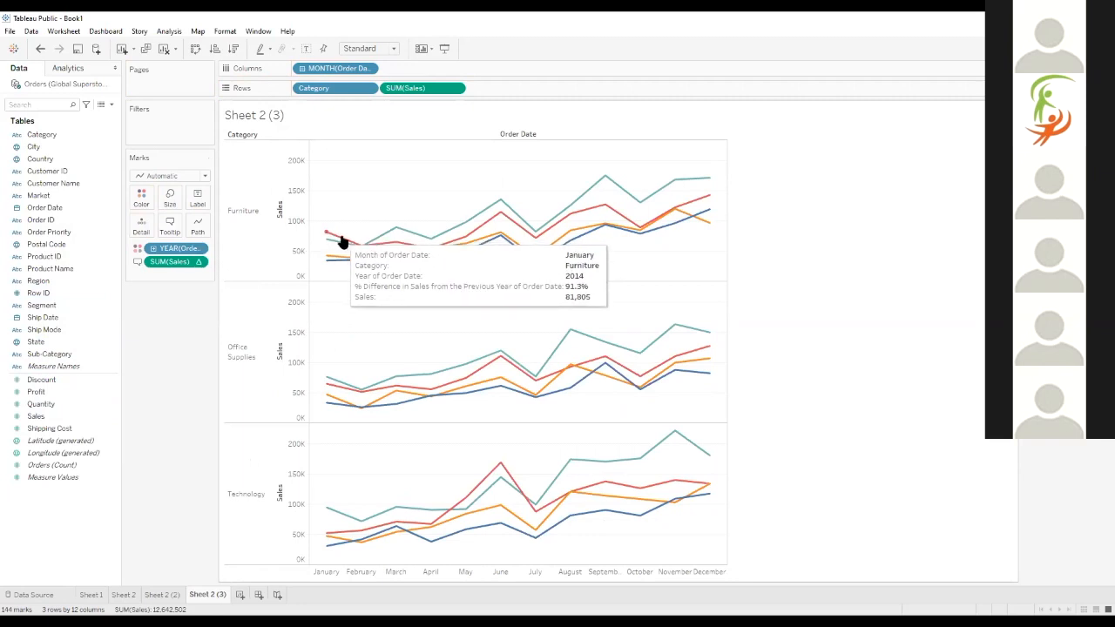
pyautogui.moveTo(380, 250)
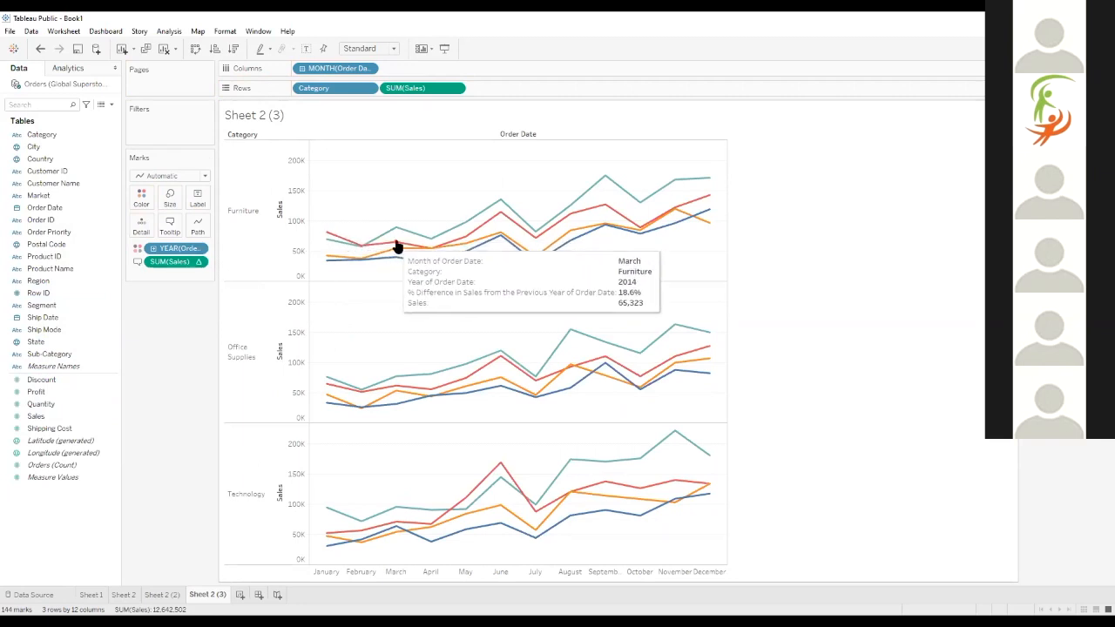
pyautogui.moveTo(431, 248)
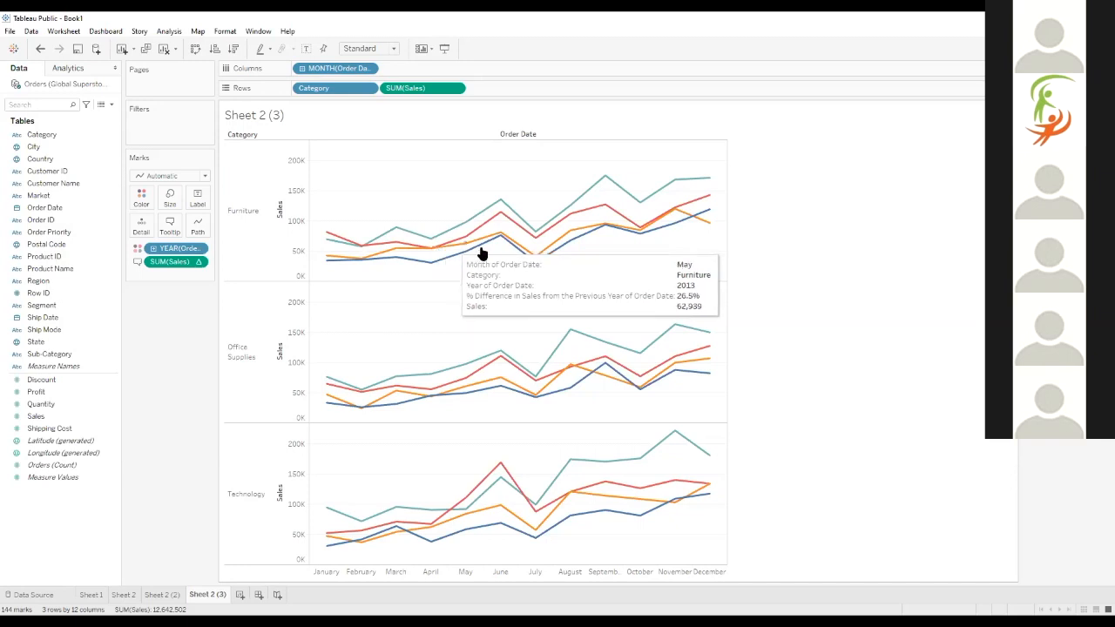
pyautogui.moveTo(624, 216)
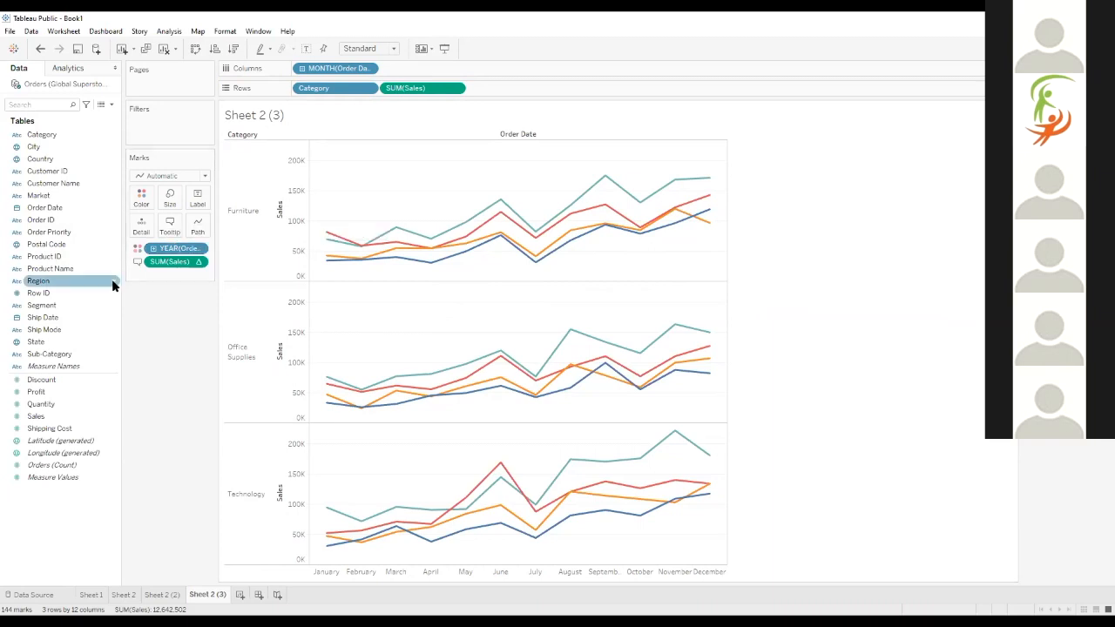
pyautogui.moveTo(173, 261); pyautogui.dragTo(168, 224)
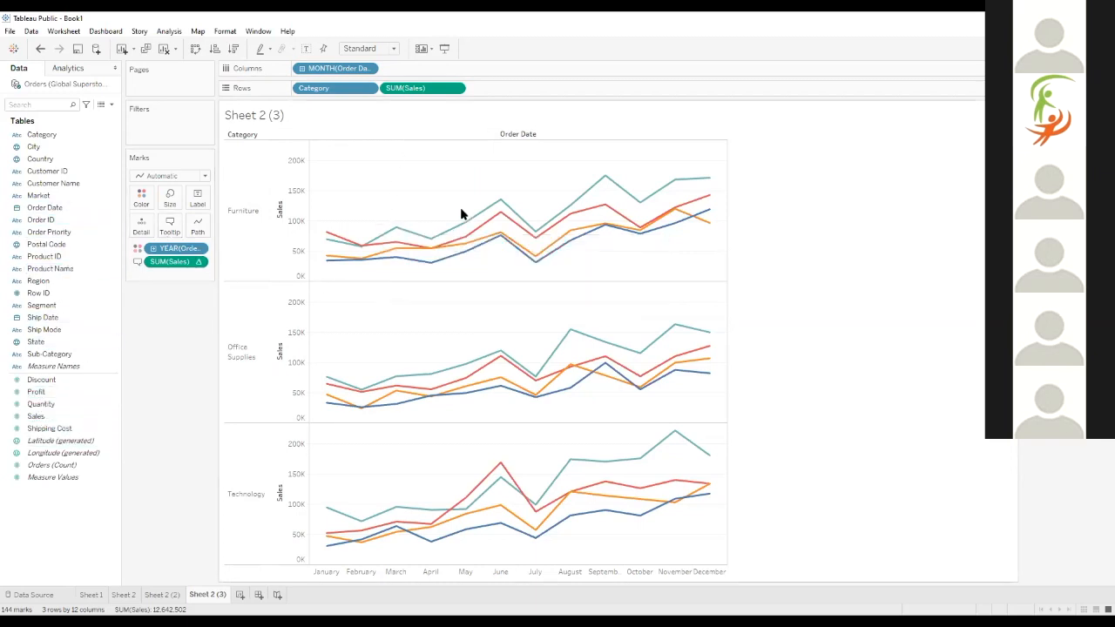
pyautogui.moveTo(500, 204)
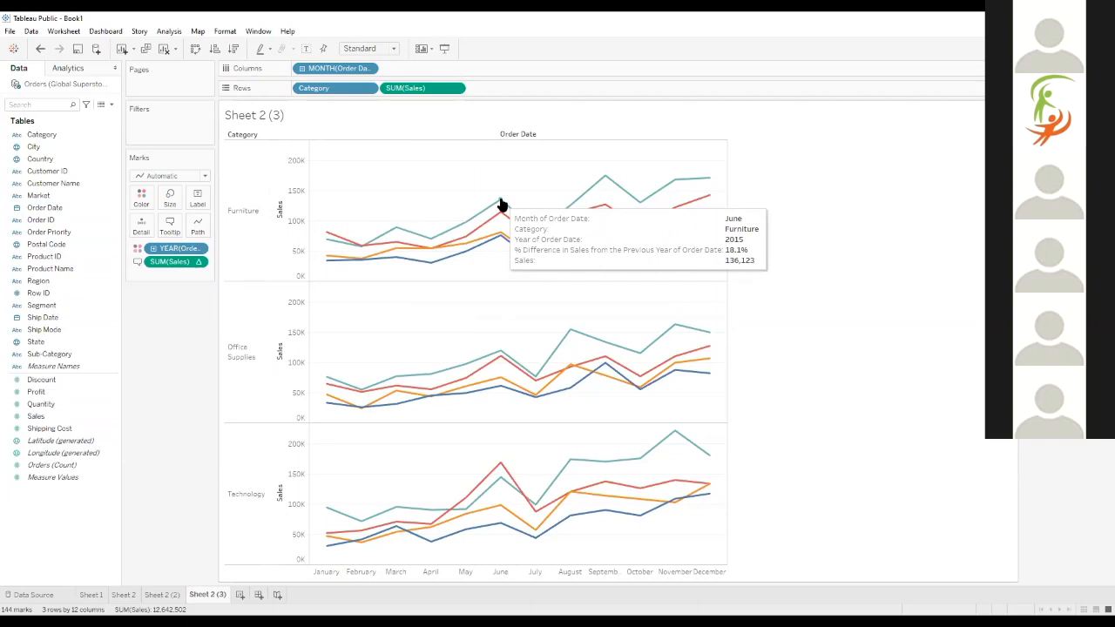
pyautogui.moveTo(485, 237)
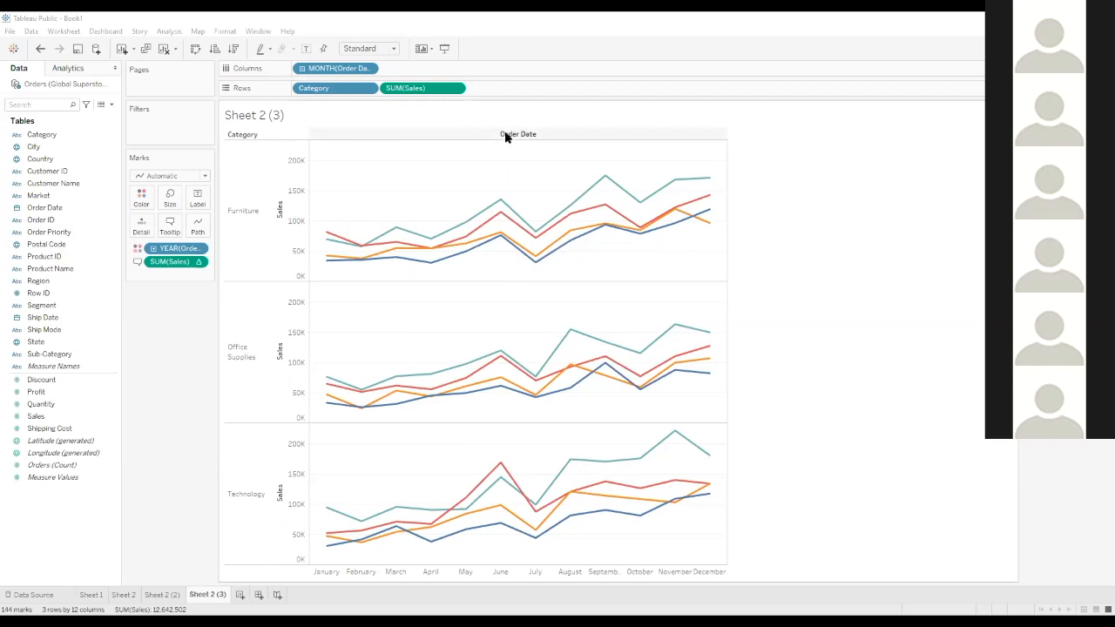
pyautogui.moveTo(397, 230)
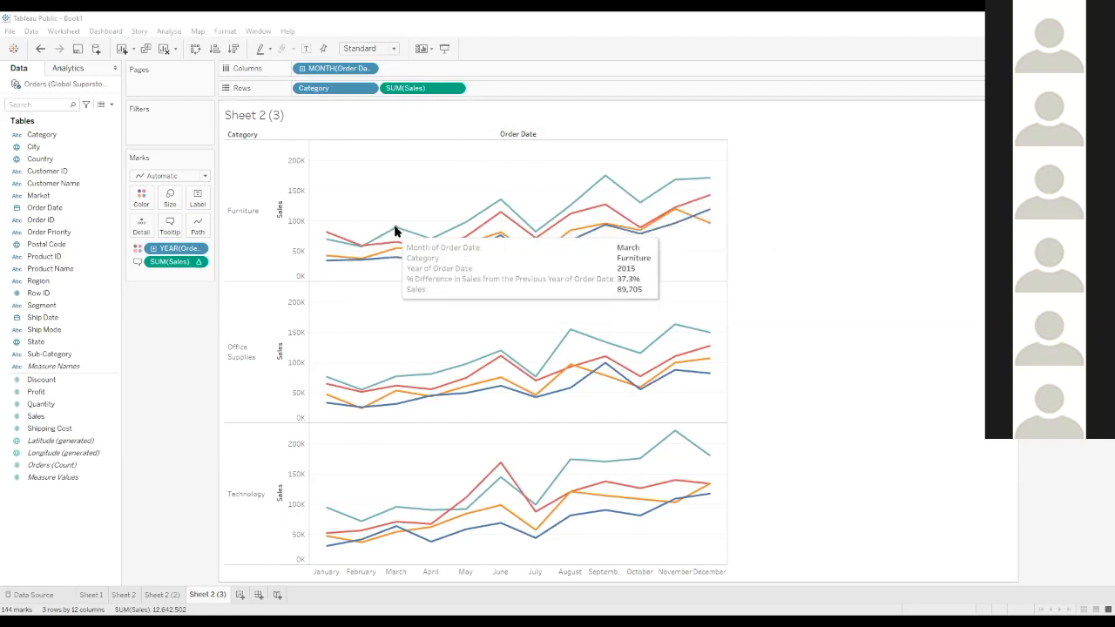
# Duplicate Sheet 2 (3) as a crosstab
pyautogui.rightClick(207, 597)
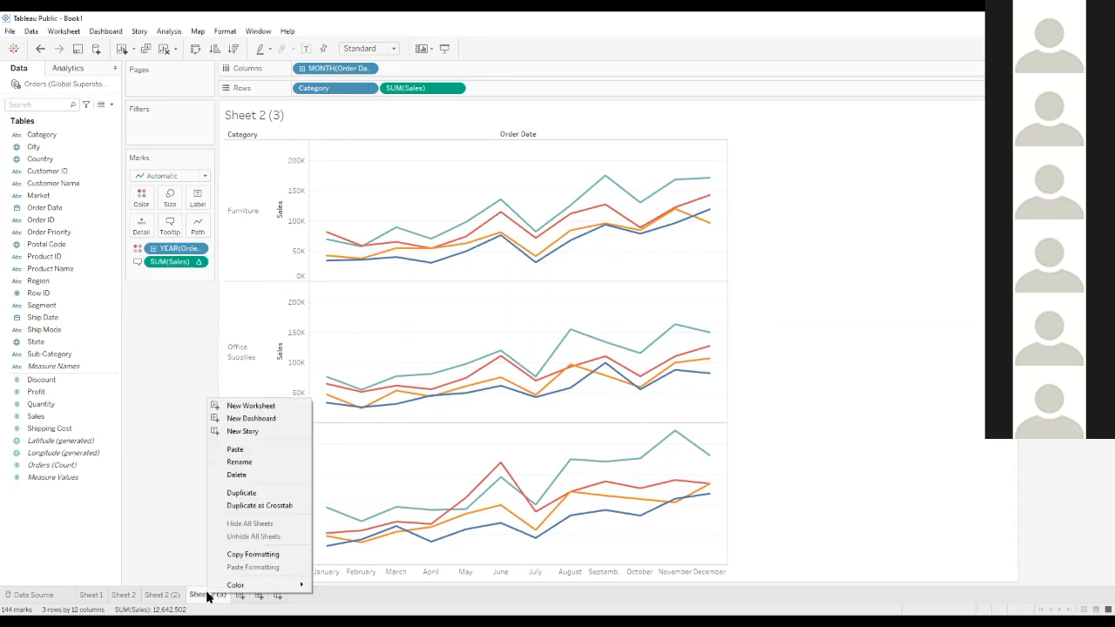
pyautogui.click(271, 507)
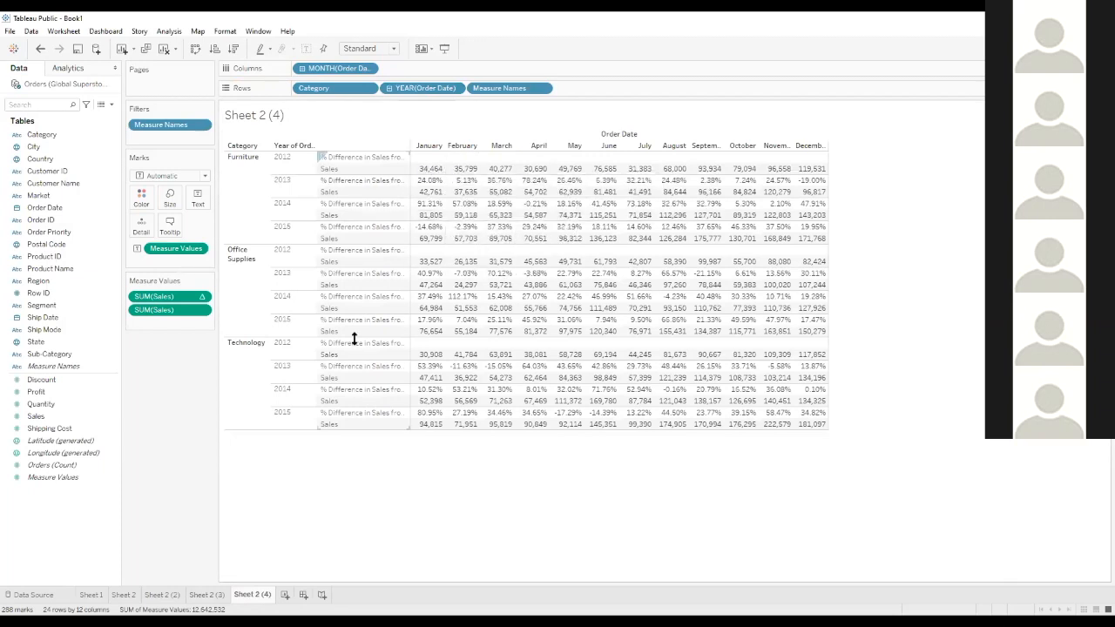
# Rearrange the Sheet 2 (4) crosstab with Order Date month ahead of Category on Rows, and Order Date year and Measure Names on Columns
pyautogui.click(196, 596)
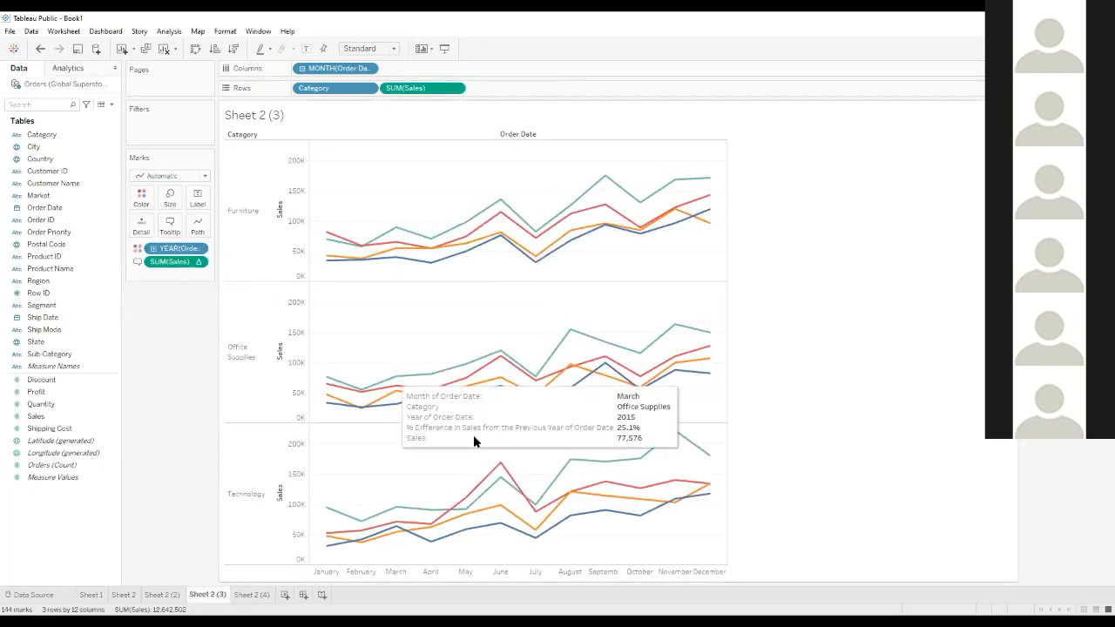
pyautogui.click(252, 594)
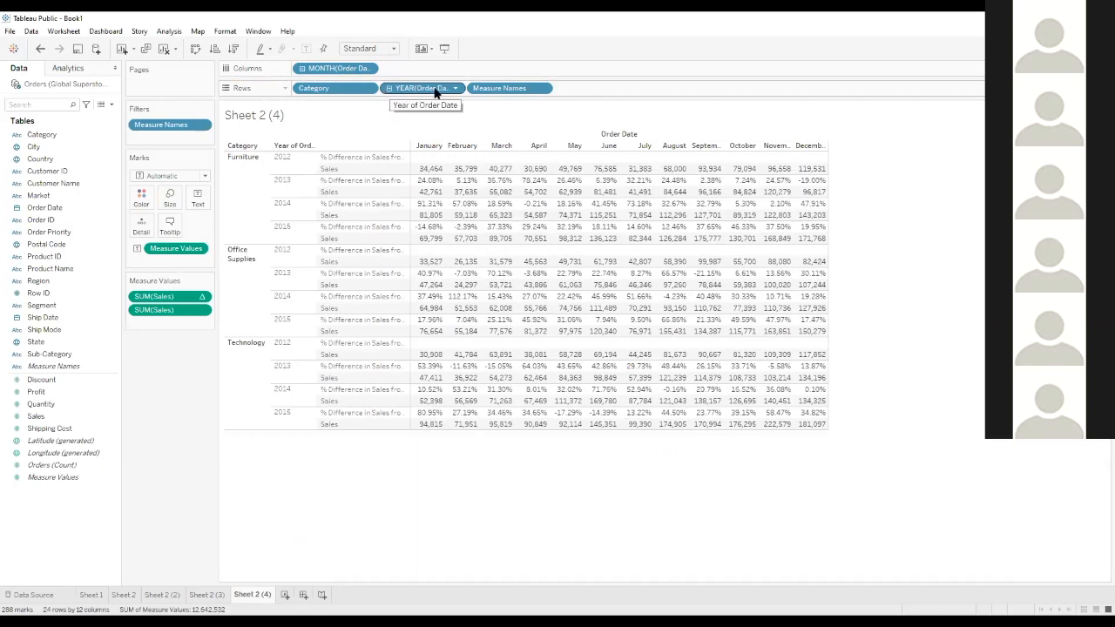
pyautogui.moveTo(297, 93); pyautogui.dragTo(298, 89)
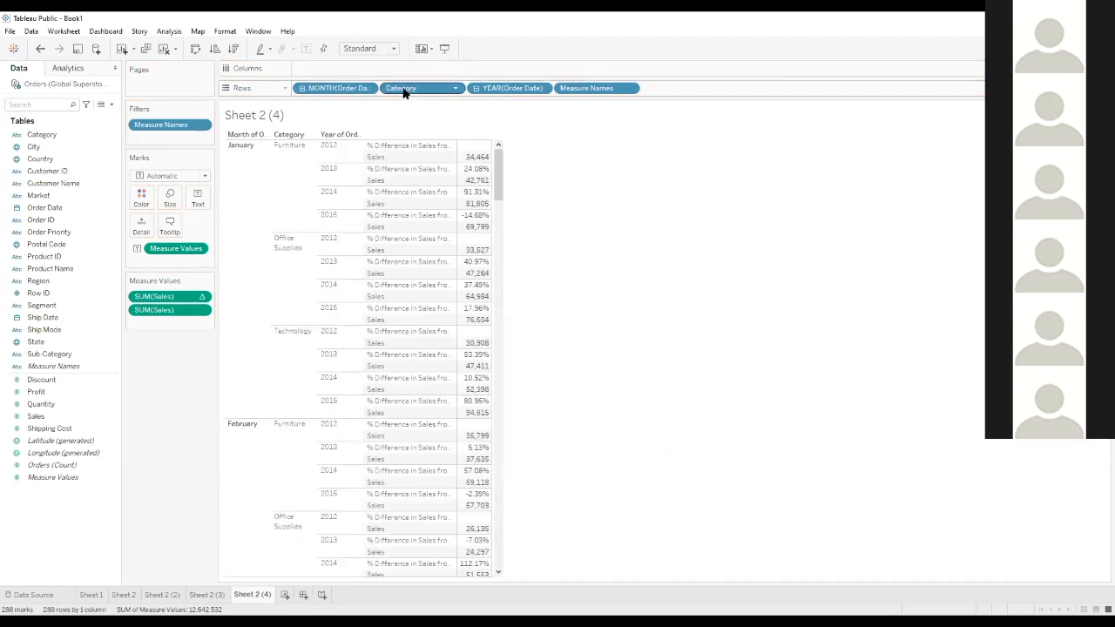
pyautogui.moveTo(490, 88); pyautogui.dragTo(453, 67)
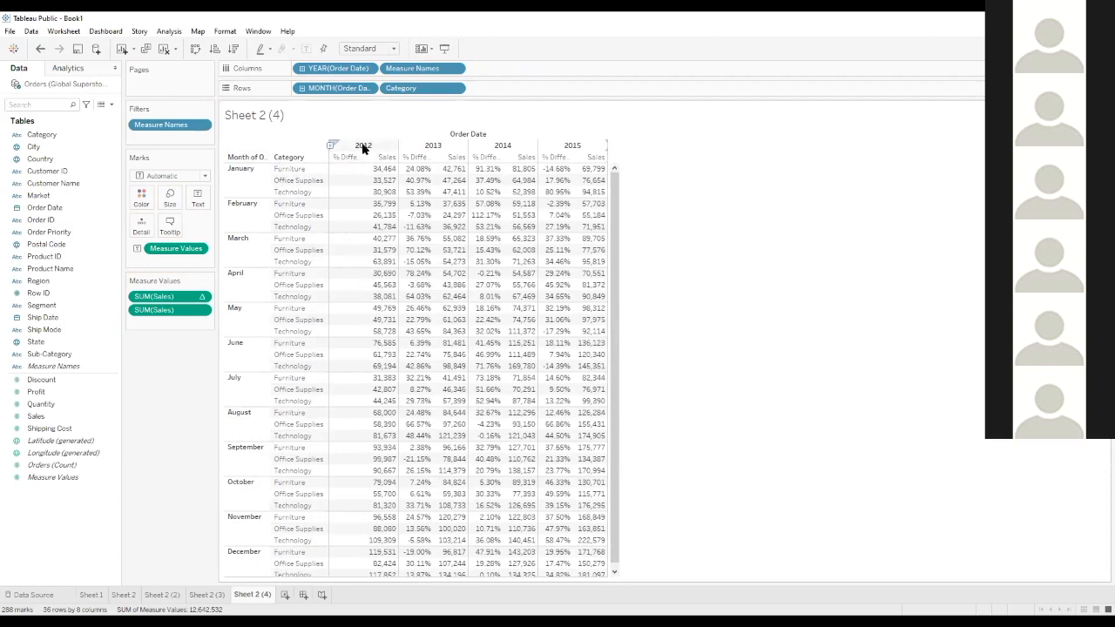
# Examine the crosstab's monthly sales and percent differences by category across the years 2012 to 2015
pyautogui.moveTo(387, 174)
pyautogui.moveTo(442, 175)
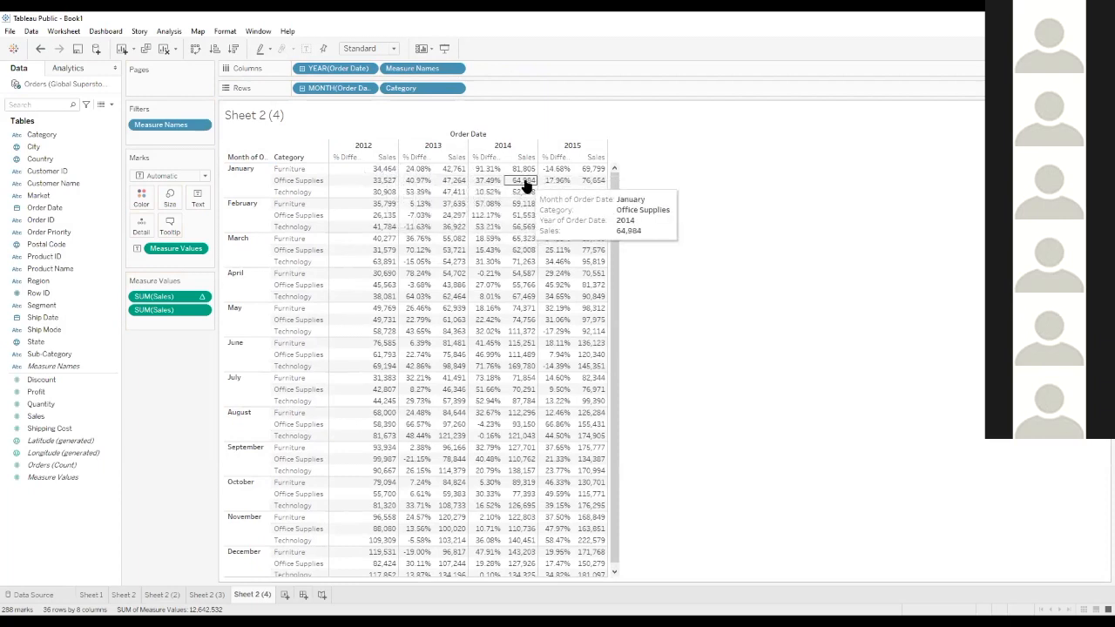
pyautogui.moveTo(616, 185); pyautogui.dragTo(591, 359)
pyautogui.moveTo(618, 291); pyautogui.dragTo(621, 237)
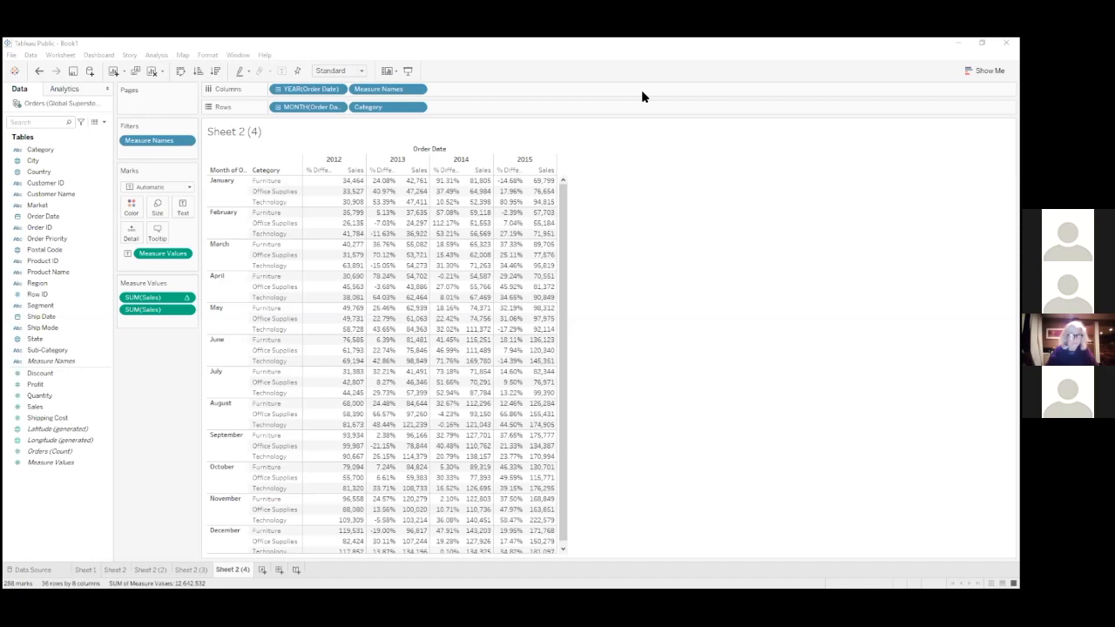
pyautogui.moveTo(399, 346)
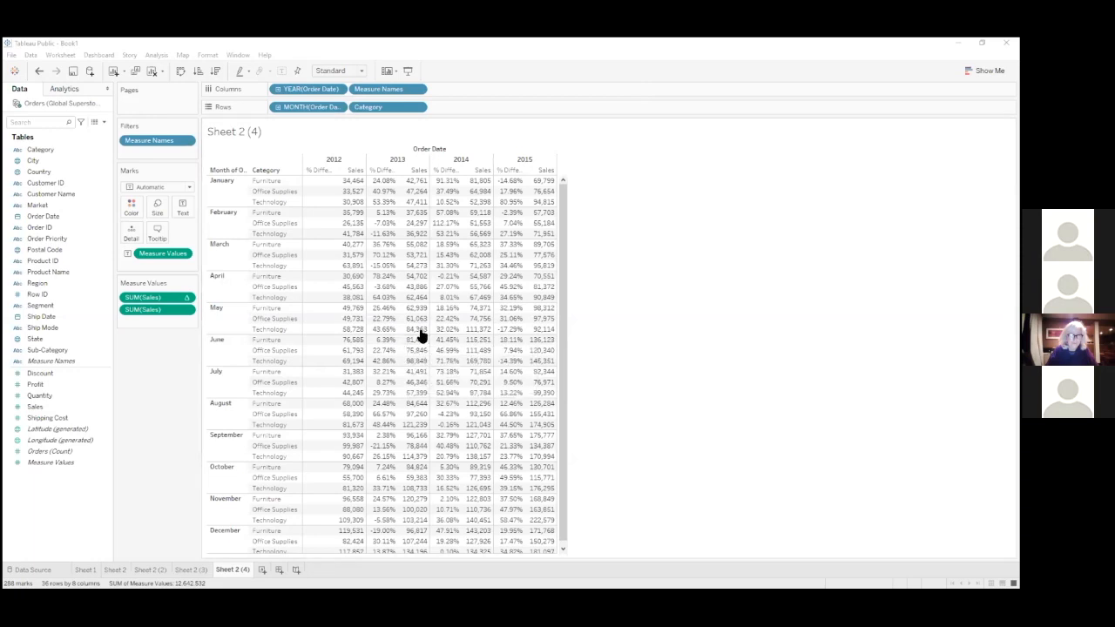
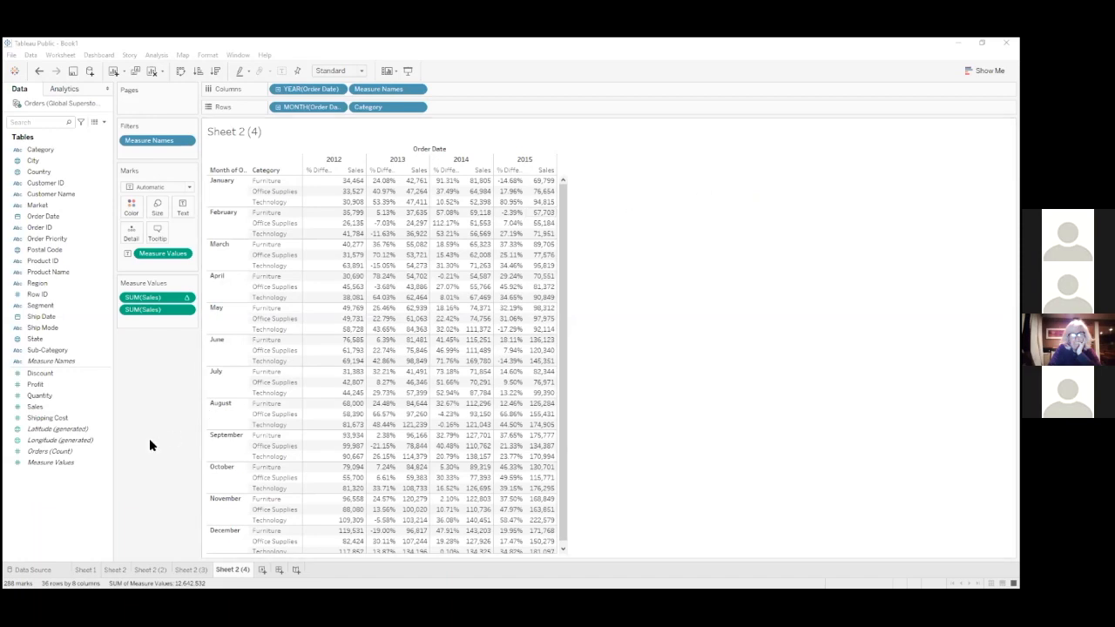
# Go to the data source page, view the file chooser for editing the Global Superstore Orders 2016 connection, and cancel it
pyautogui.moveTo(113, 393); pyautogui.dragTo(117, 389)
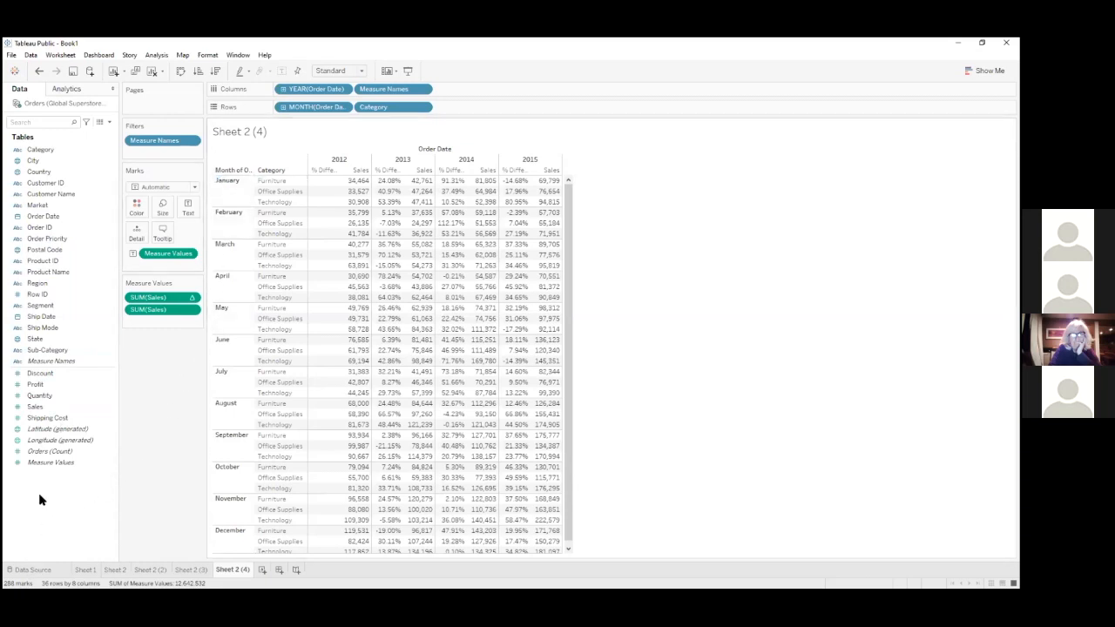
pyautogui.click(35, 571)
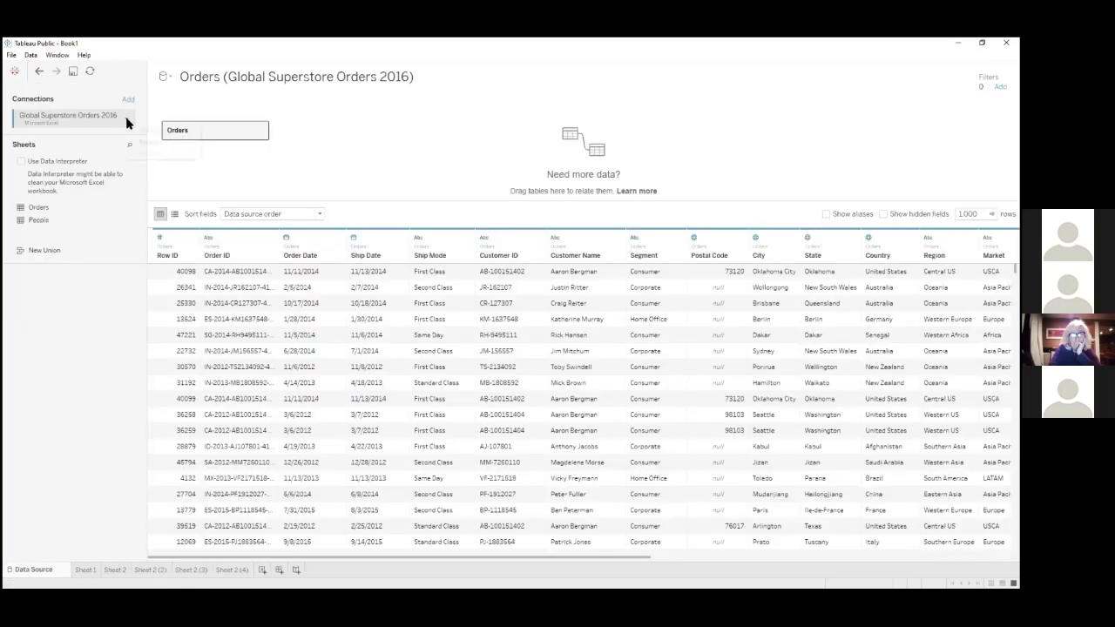
pyautogui.click(127, 120)
pyautogui.click(133, 129)
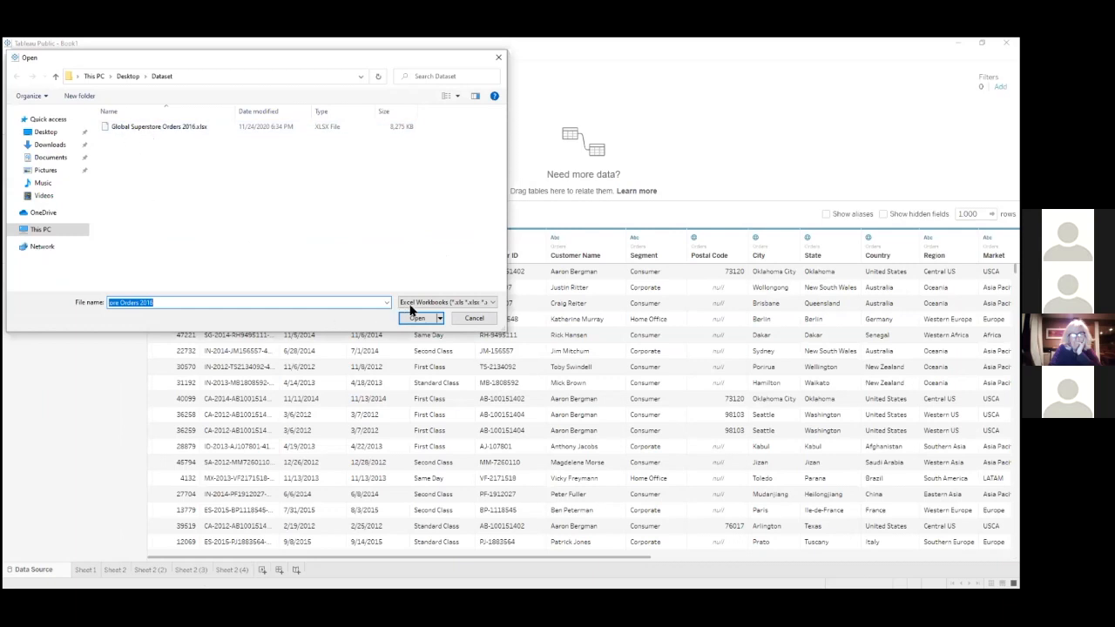
pyautogui.click(472, 318)
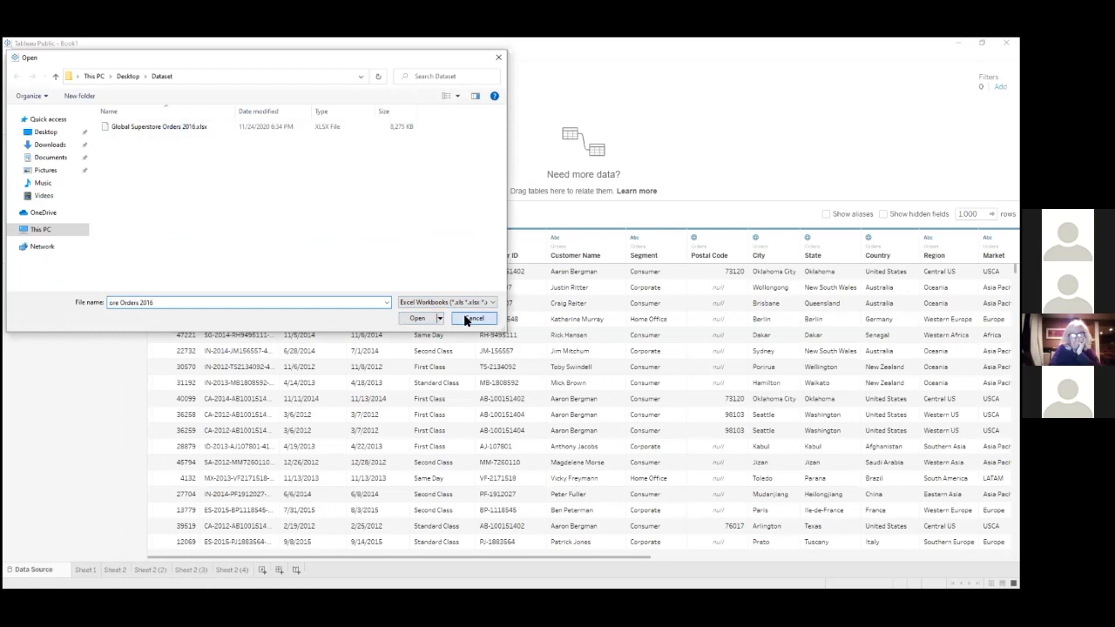
# View the file chooser for adding a Microsoft Excel connection, cancel it, and return to Sheet 2 (4)
pyautogui.click(131, 103)
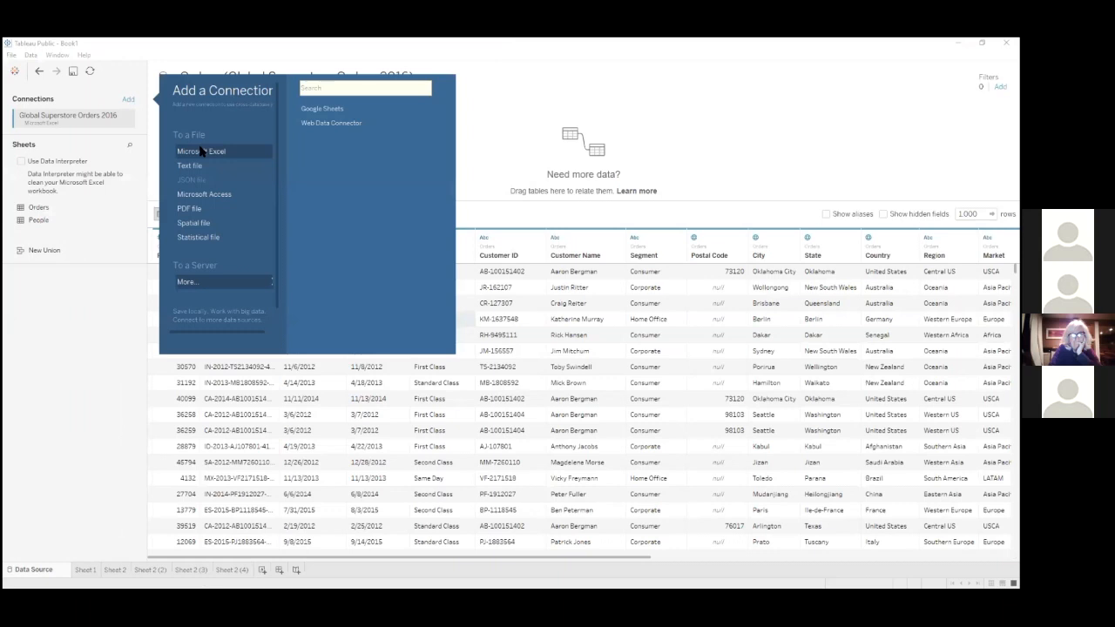
pyautogui.click(205, 150)
pyautogui.click(474, 318)
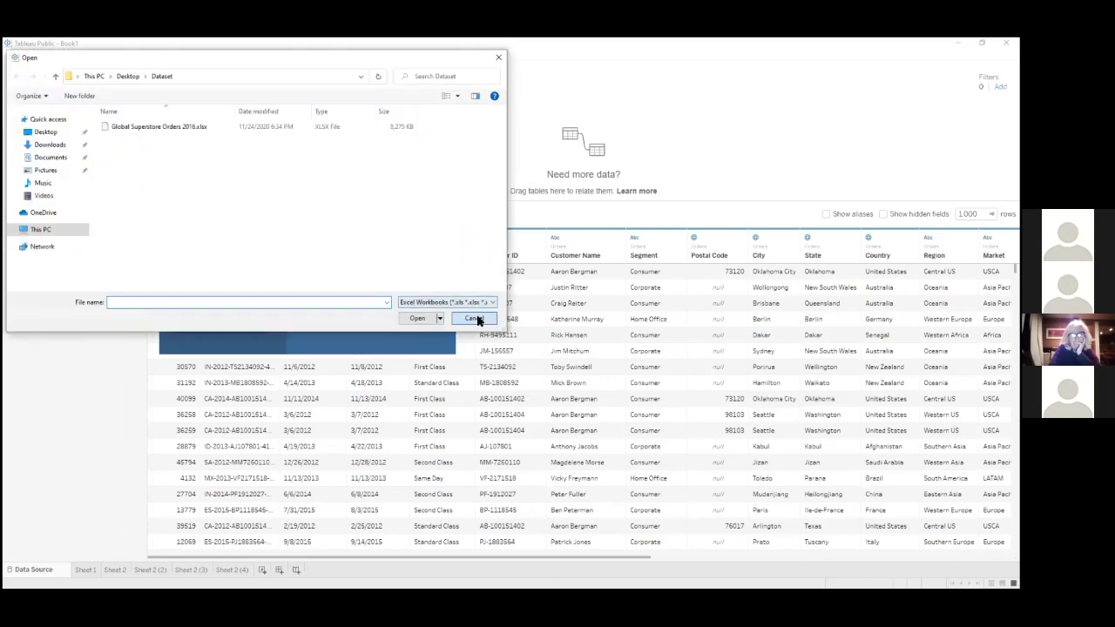
pyautogui.click(124, 120)
pyautogui.click(129, 102)
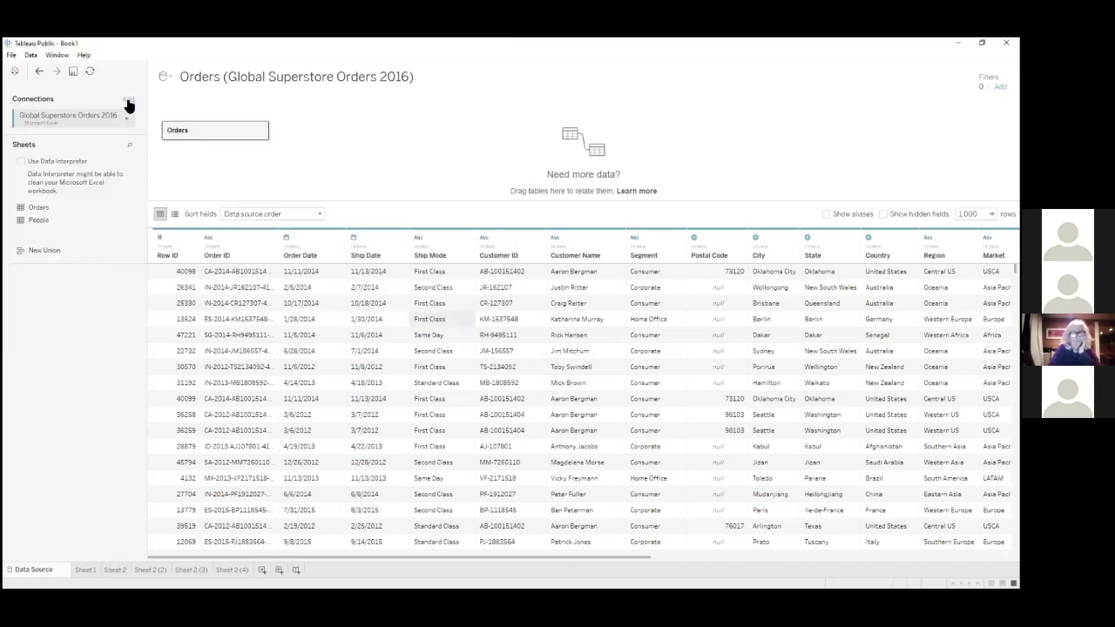
pyautogui.click(128, 101)
pyautogui.click(221, 150)
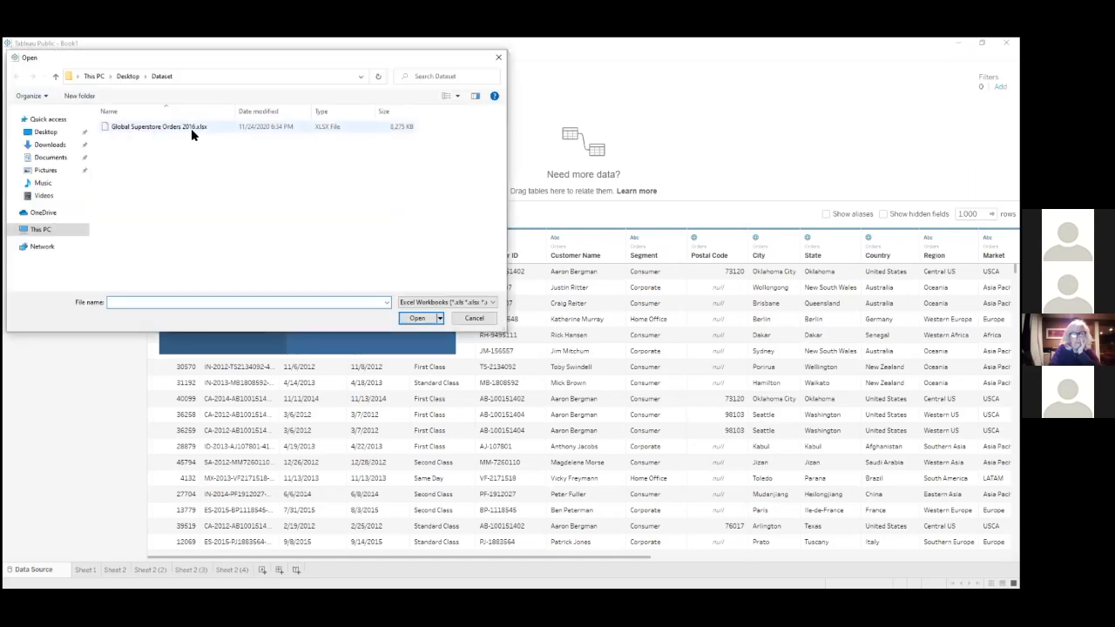
pyautogui.click(466, 320)
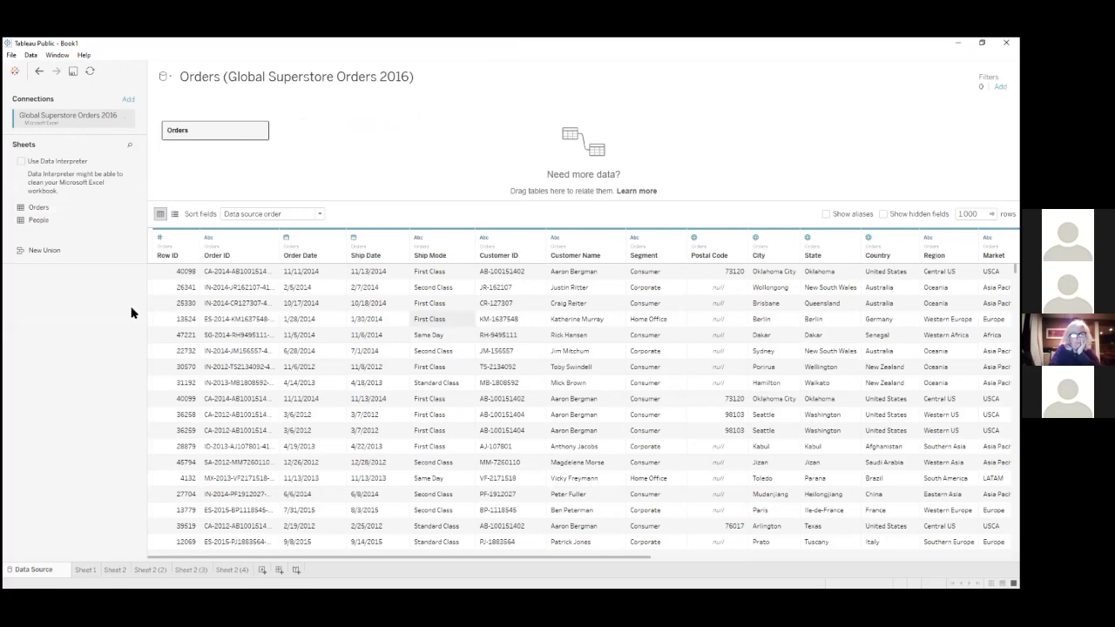
pyautogui.moveTo(231, 574)
pyautogui.click(231, 571)
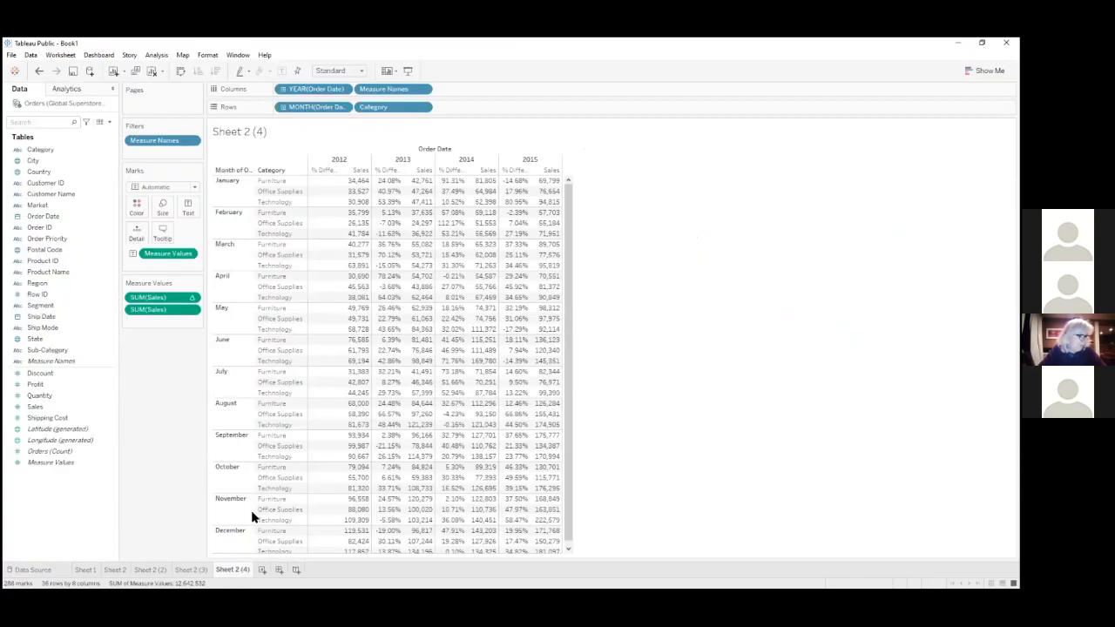
# Review the Sheet 2 (4) crosstab and the Orders rows on the data source page, ending back on Sheet 2 (4)
pyautogui.moveTo(345, 394)
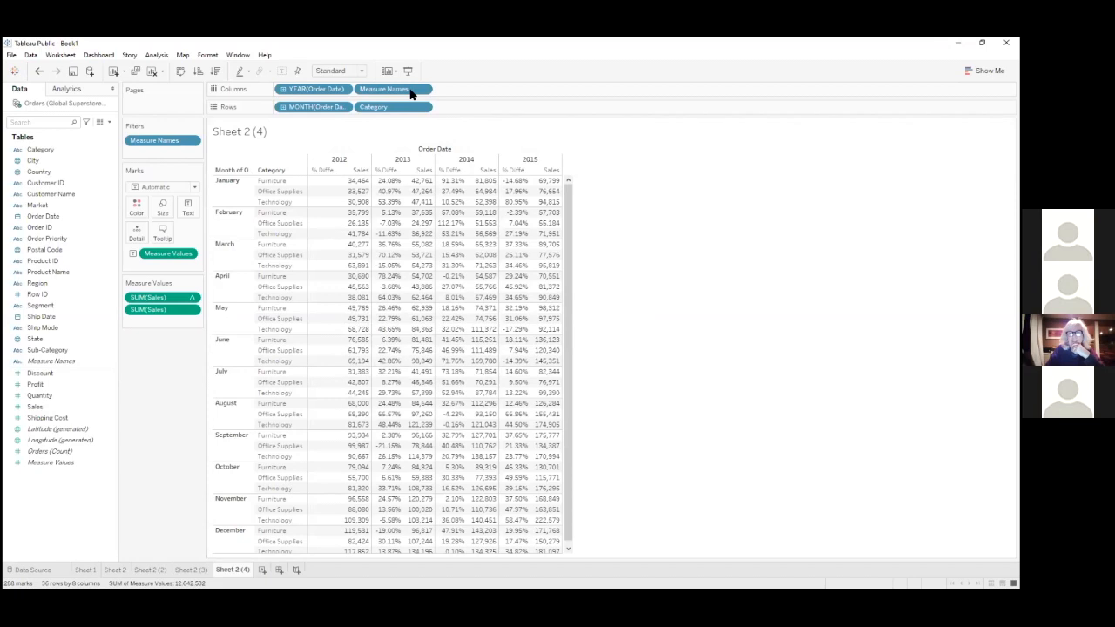
pyautogui.moveTo(538, 206)
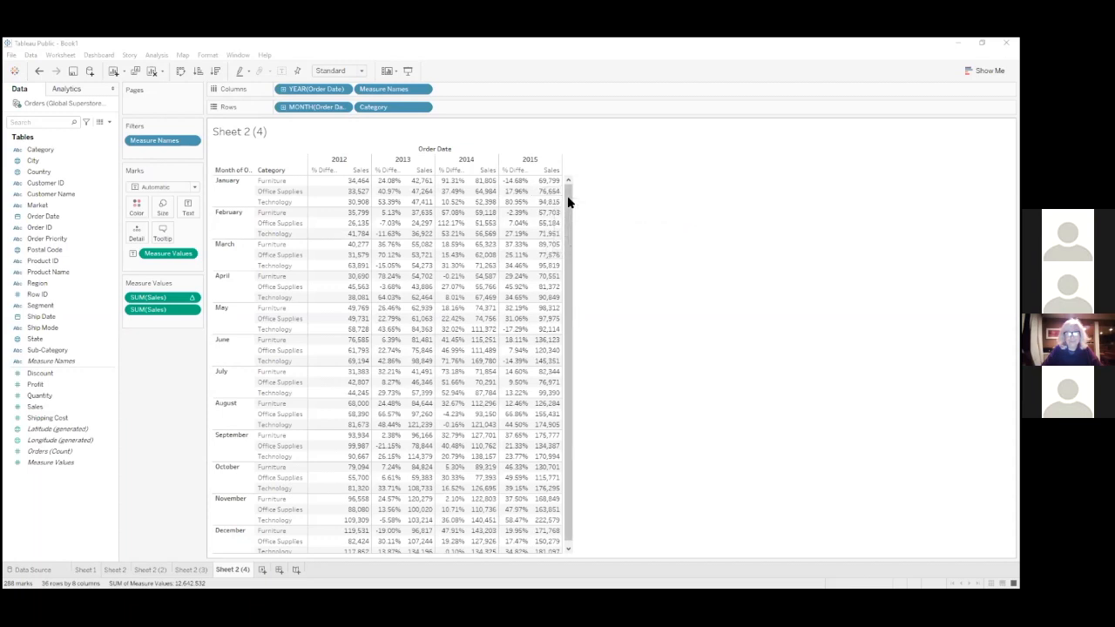
pyautogui.moveTo(565, 195)
pyautogui.mouseDown()
pyautogui.moveTo(568, 212)
pyautogui.moveTo(568, 182)
pyautogui.mouseUp()
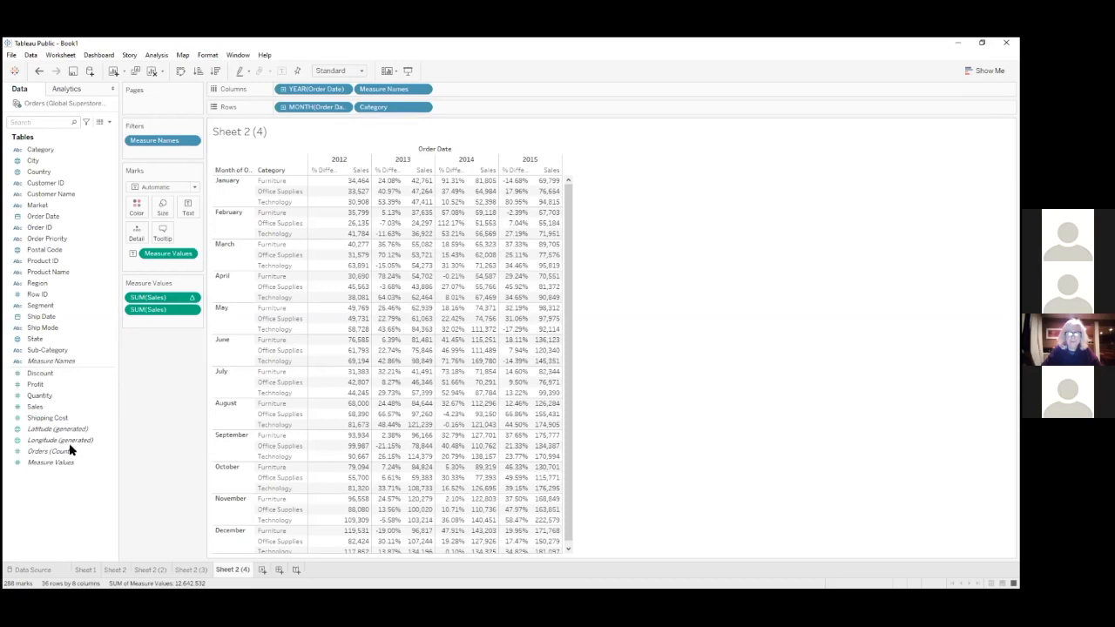
pyautogui.click(26, 571)
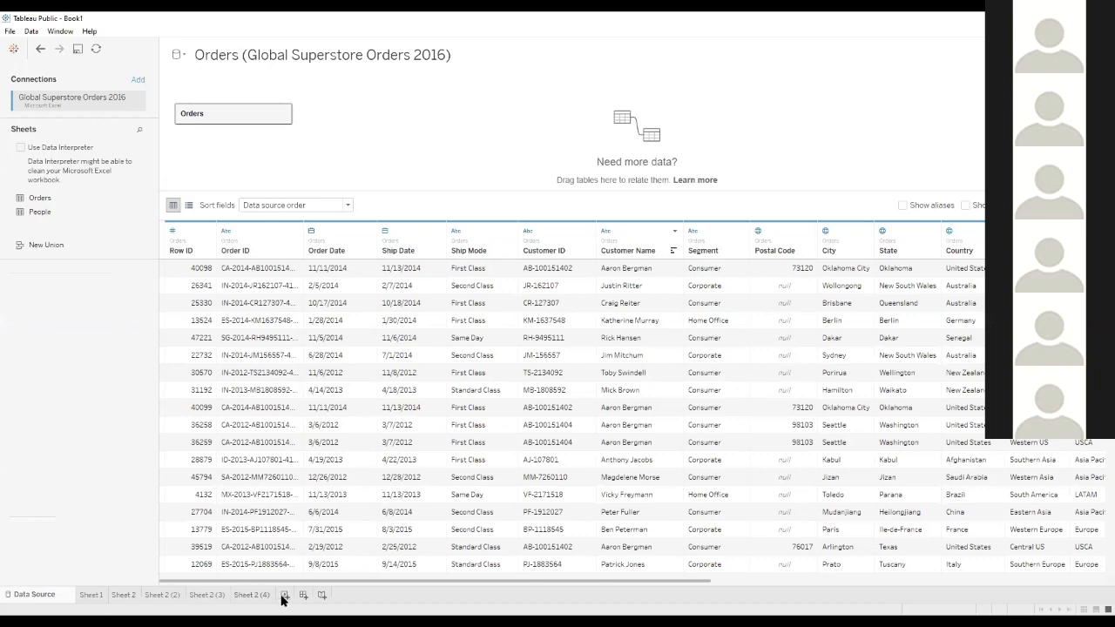
pyautogui.click(252, 599)
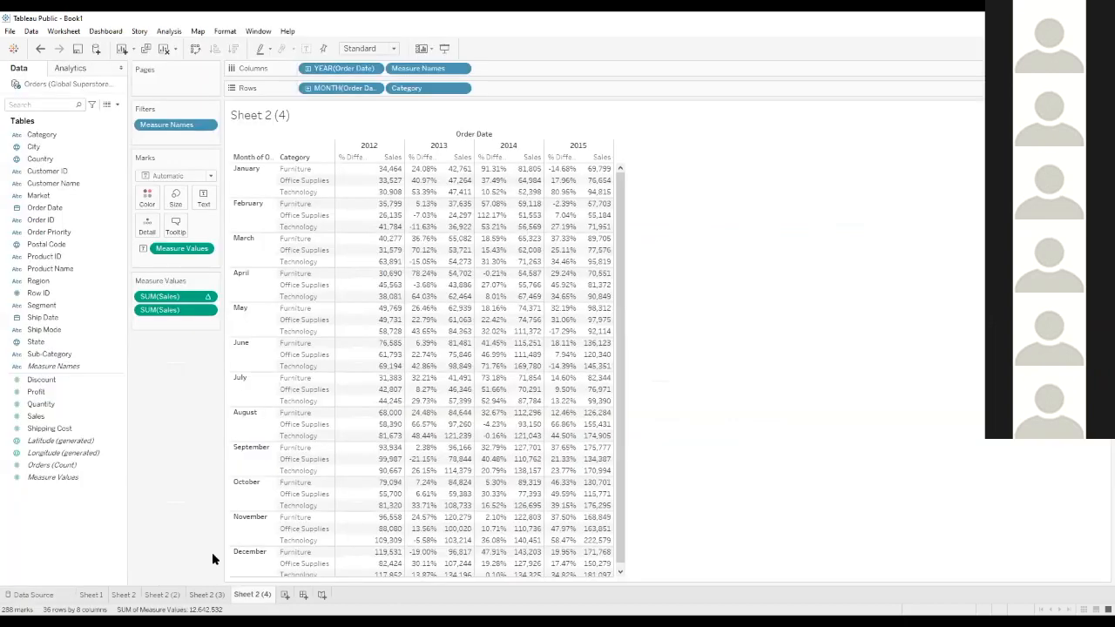
pyautogui.click(87, 354)
pyautogui.click(24, 595)
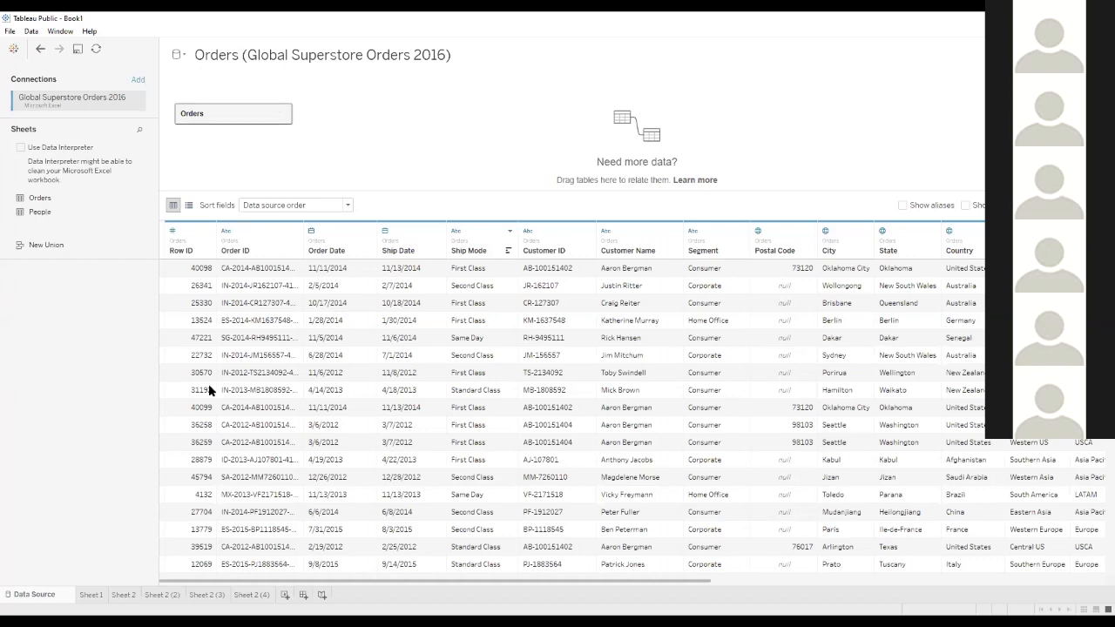
pyautogui.click(258, 597)
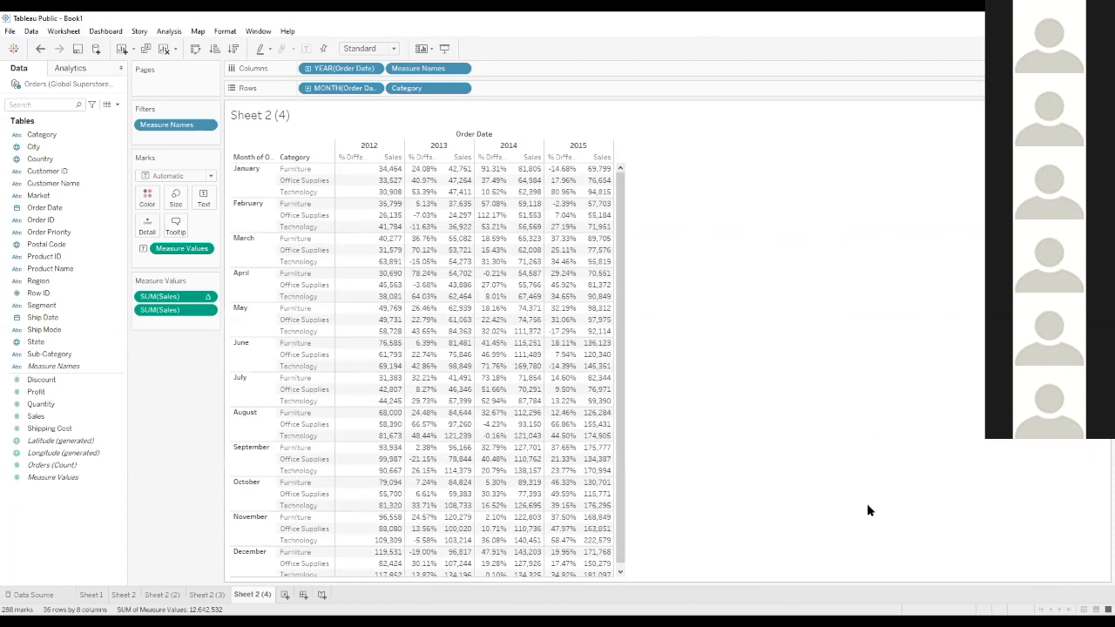
pyautogui.click(9, 32)
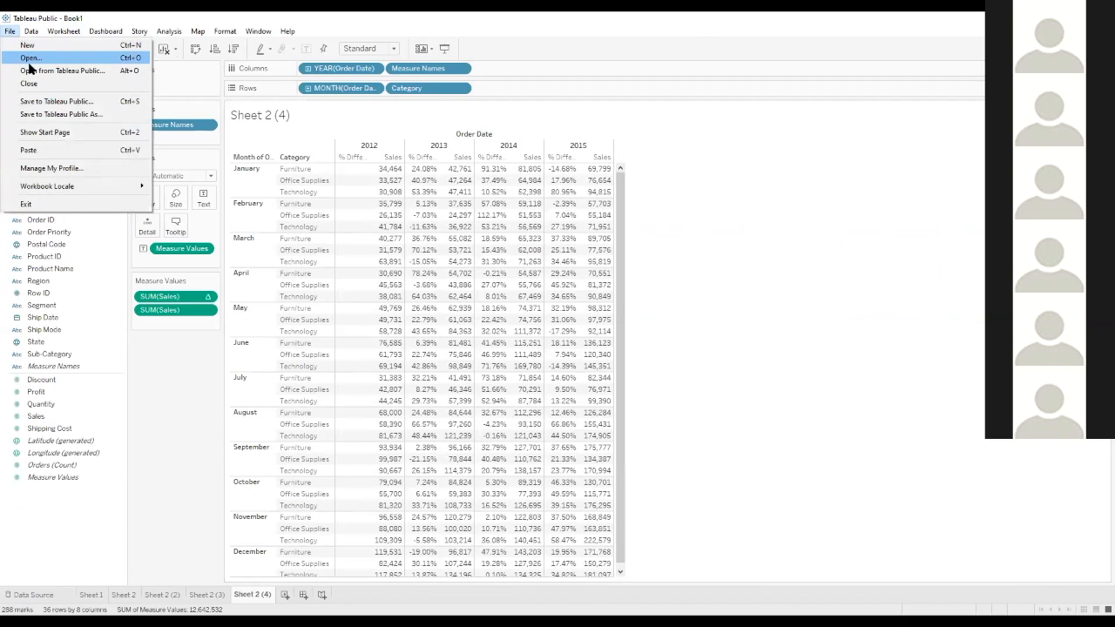
pyautogui.click(52, 114)
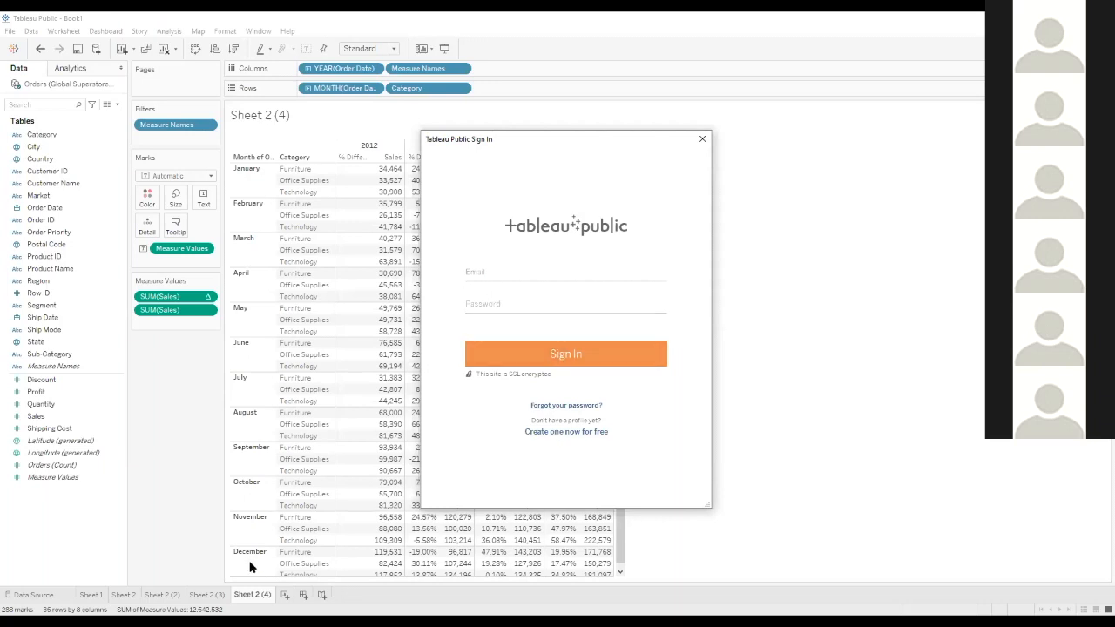
pyautogui.click(703, 140)
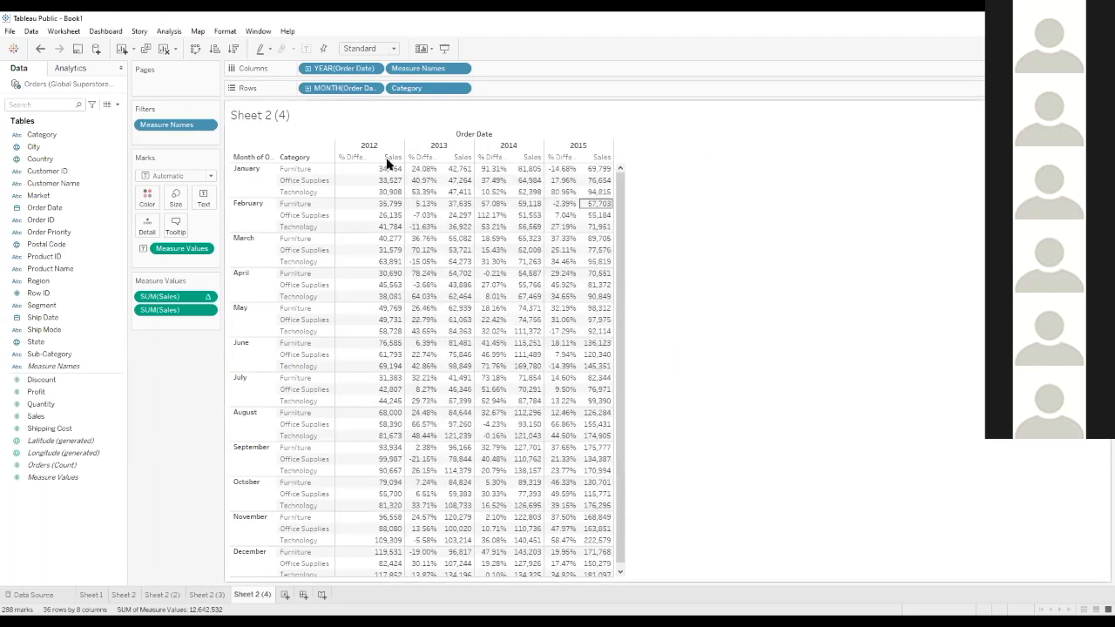
# Try to save the workbook with Save to Tableau Public As, signing in with the account e-mail and password
pyautogui.click(11, 31)
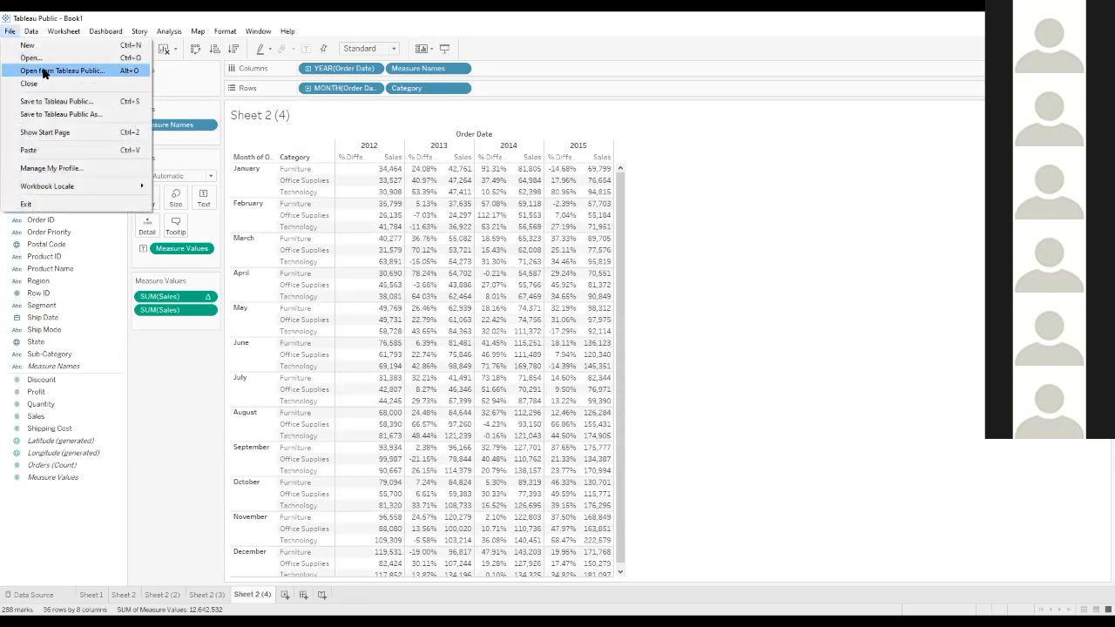
pyautogui.click(60, 116)
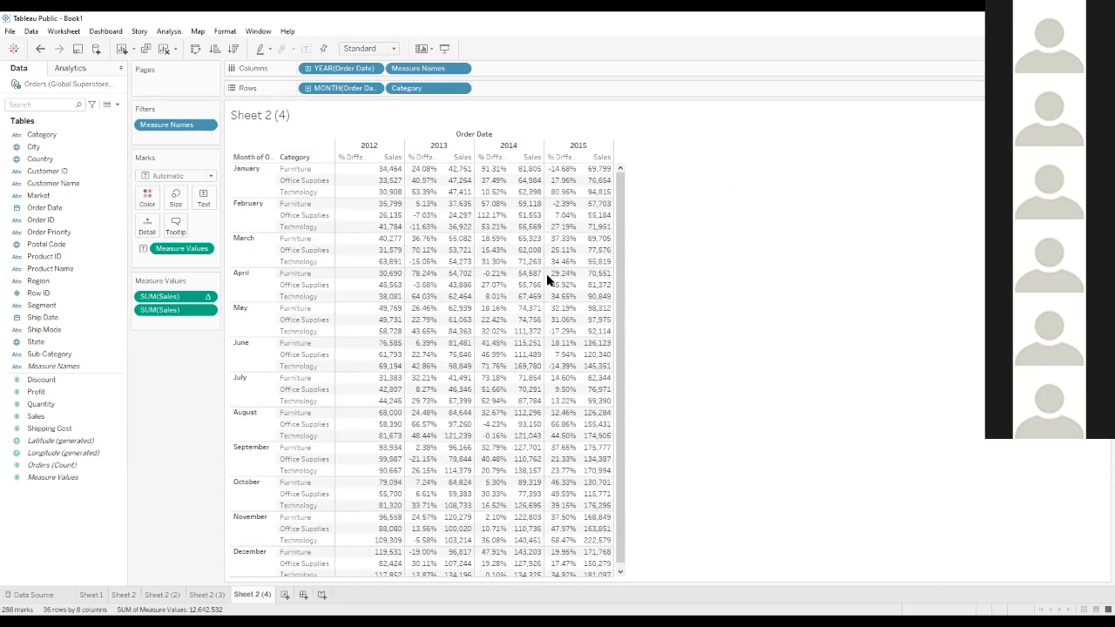
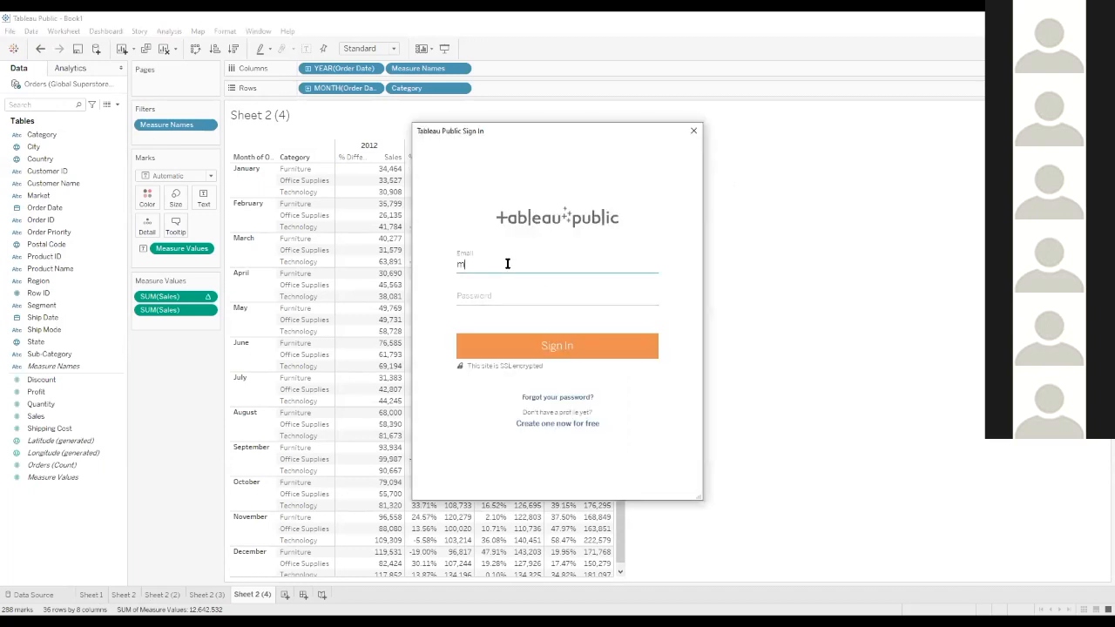
pyautogui.press('Tab')
pyautogui.write('••••••••')
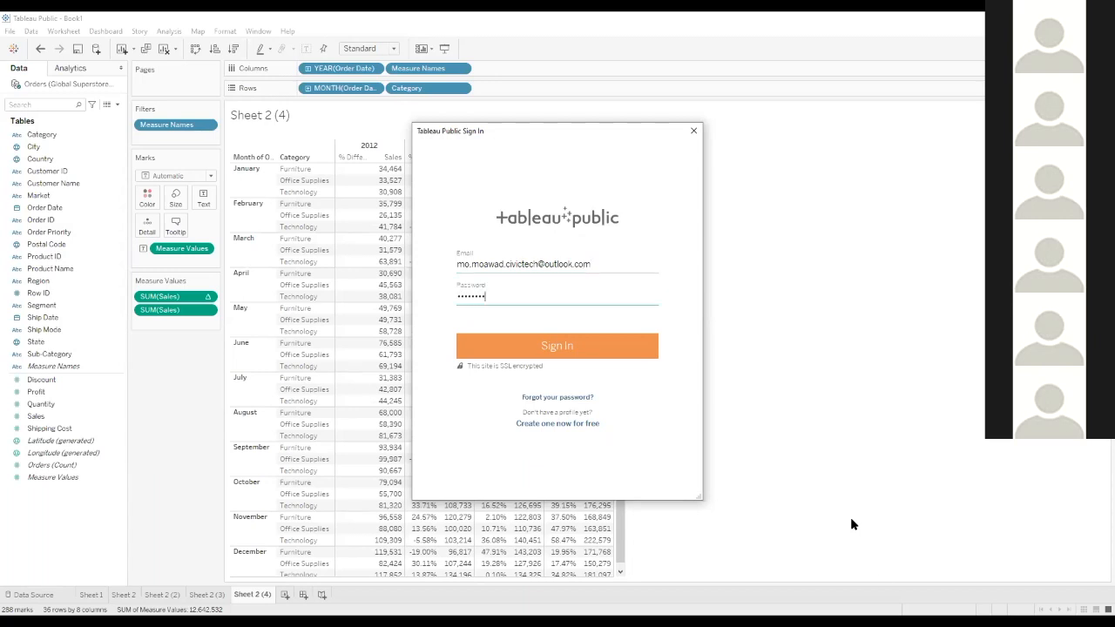
pyautogui.click(554, 346)
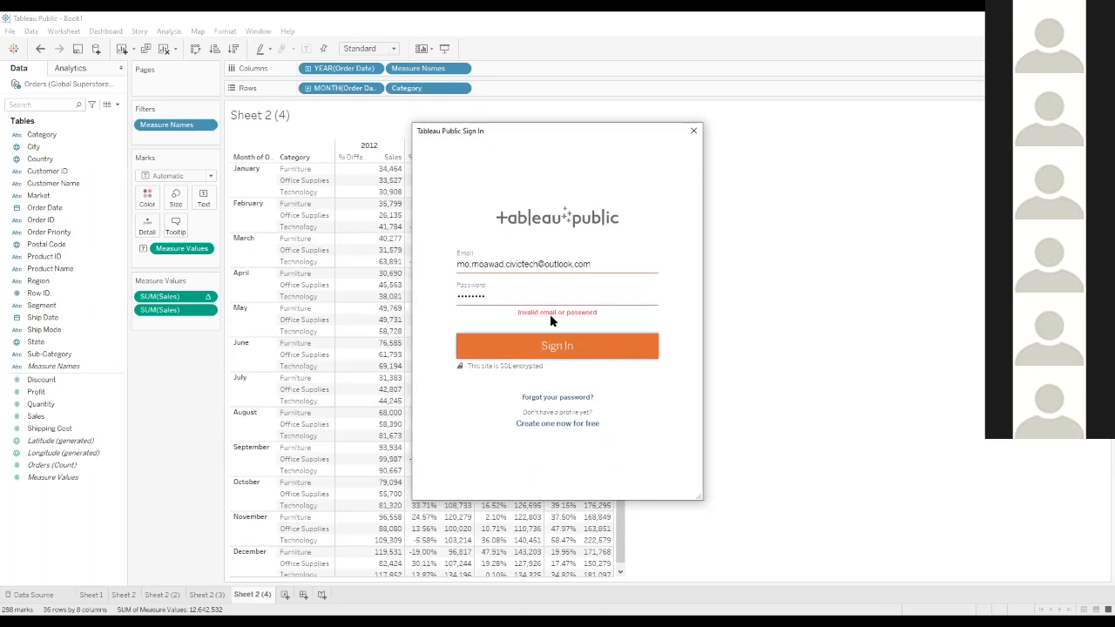
# Retry the Tableau Public sign-in with the account password re-entered, and close the sign-in dialog
pyautogui.doubleClick(512, 293)
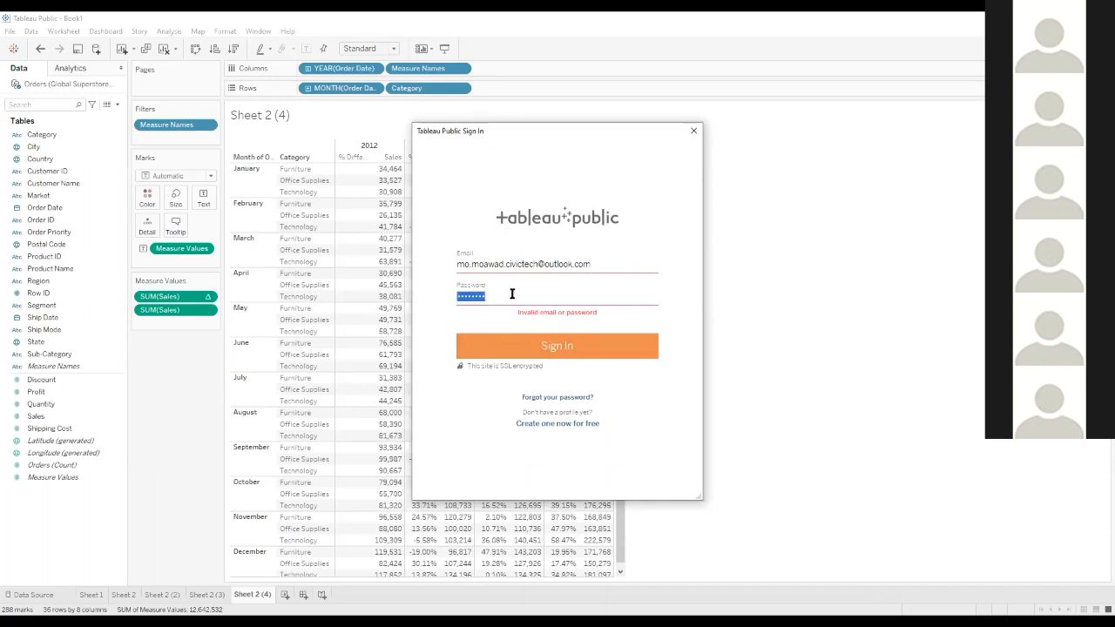
pyautogui.press('BackSpace')
pyautogui.write('••••••••')
pyautogui.click(516, 353)
pyautogui.doubleClick(477, 297)
pyautogui.write('•')
pyautogui.click(535, 346)
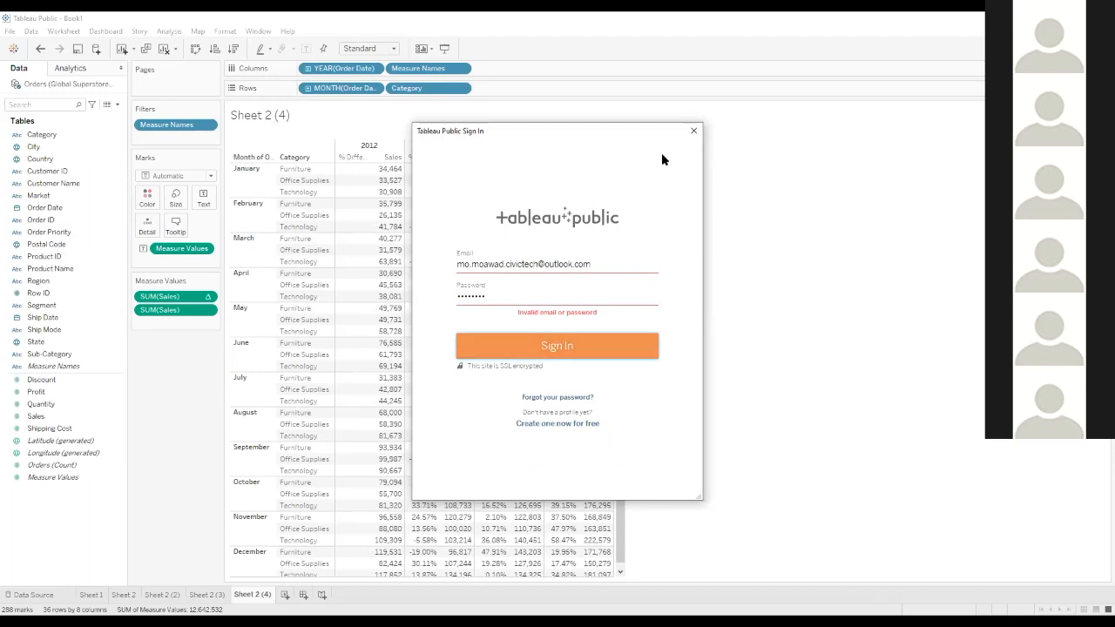
pyautogui.click(692, 132)
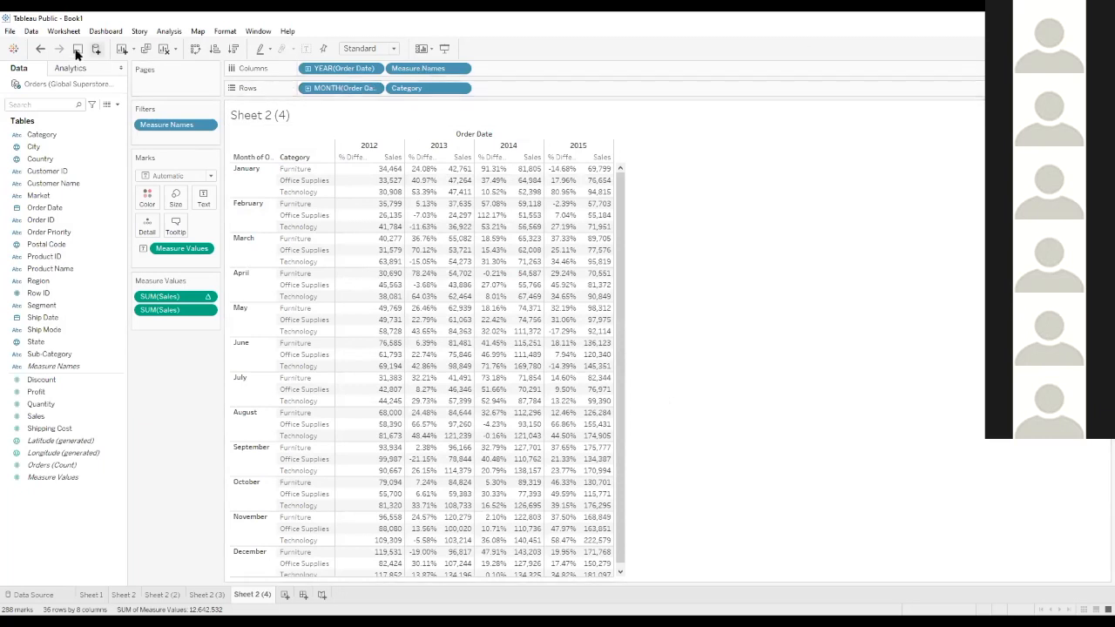
# Check the Open from Tableau Public option and dismiss its sign-in dialog
pyautogui.click(10, 30)
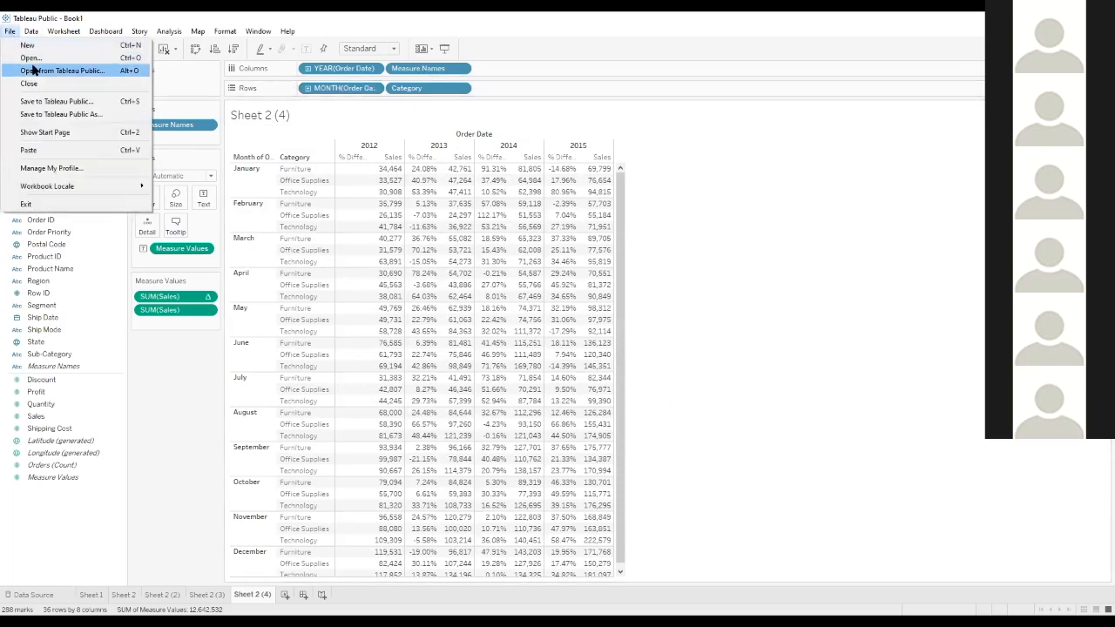
pyautogui.click(32, 69)
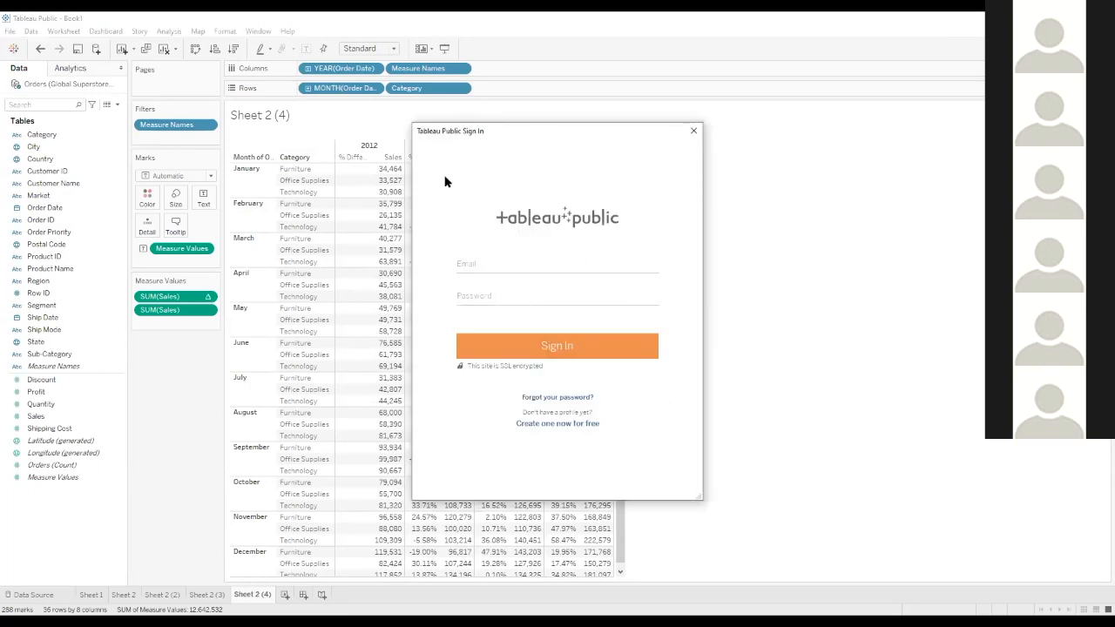
pyautogui.click(695, 133)
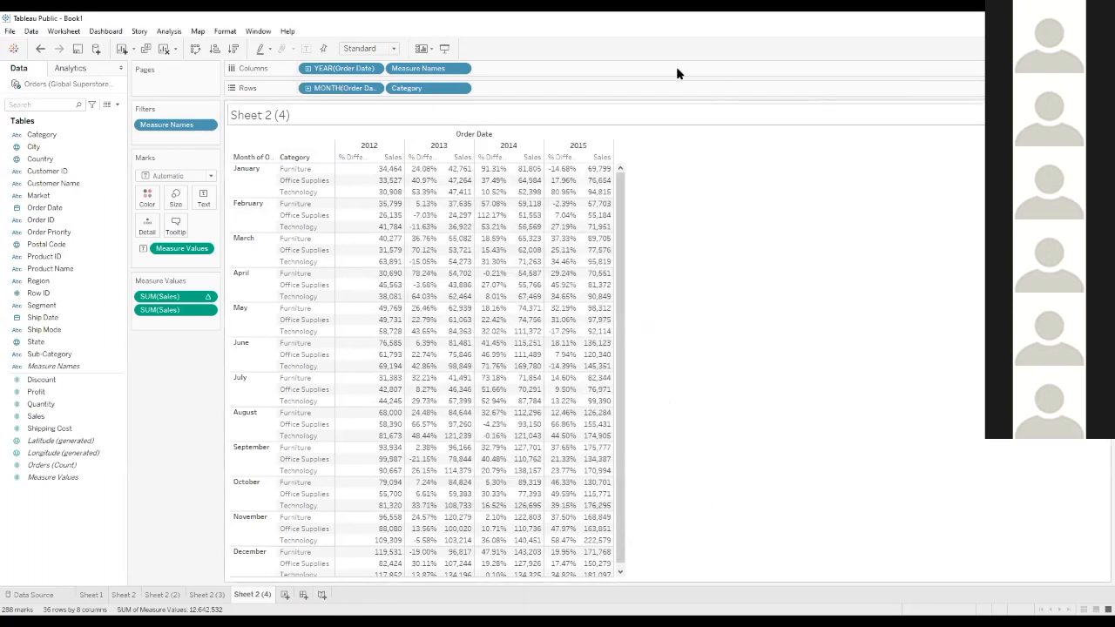